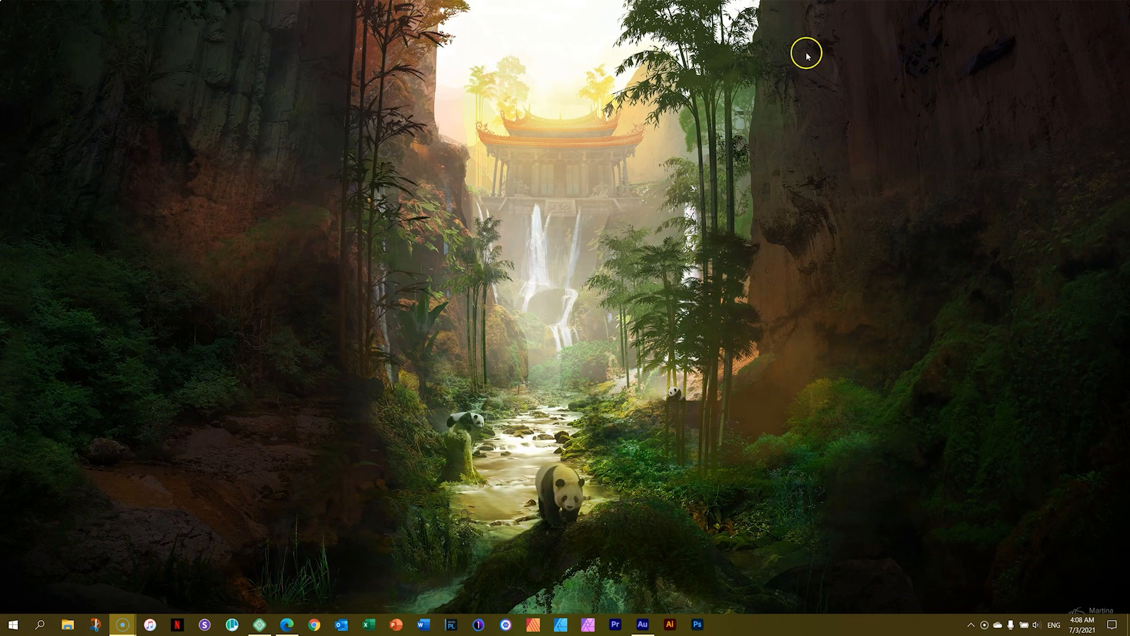
# Switch to the WordPress site in the browser, view the Recon 02 page from the page list, and turn on the builder.
pyautogui.click(285, 623)
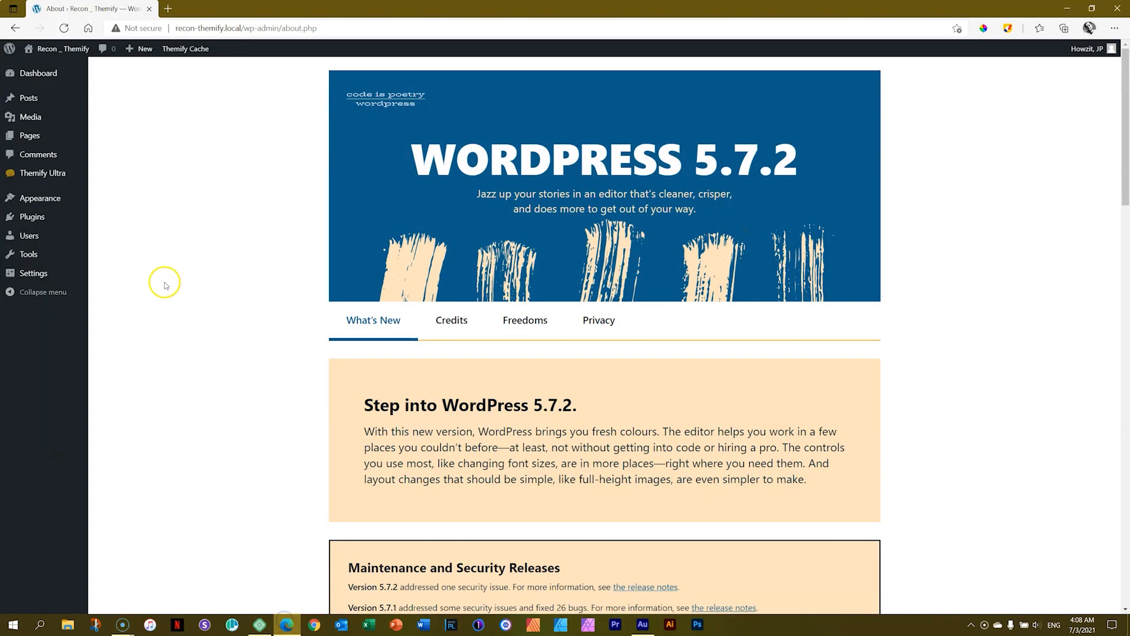
pyautogui.click(28, 137)
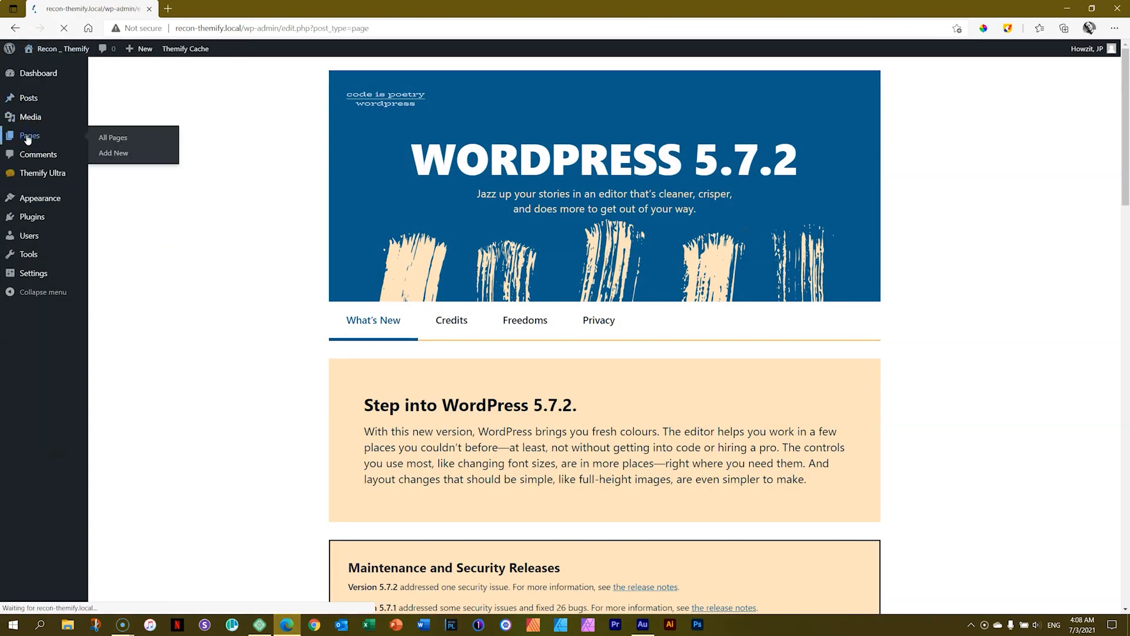
pyautogui.moveTo(143, 191)
pyautogui.click(219, 205)
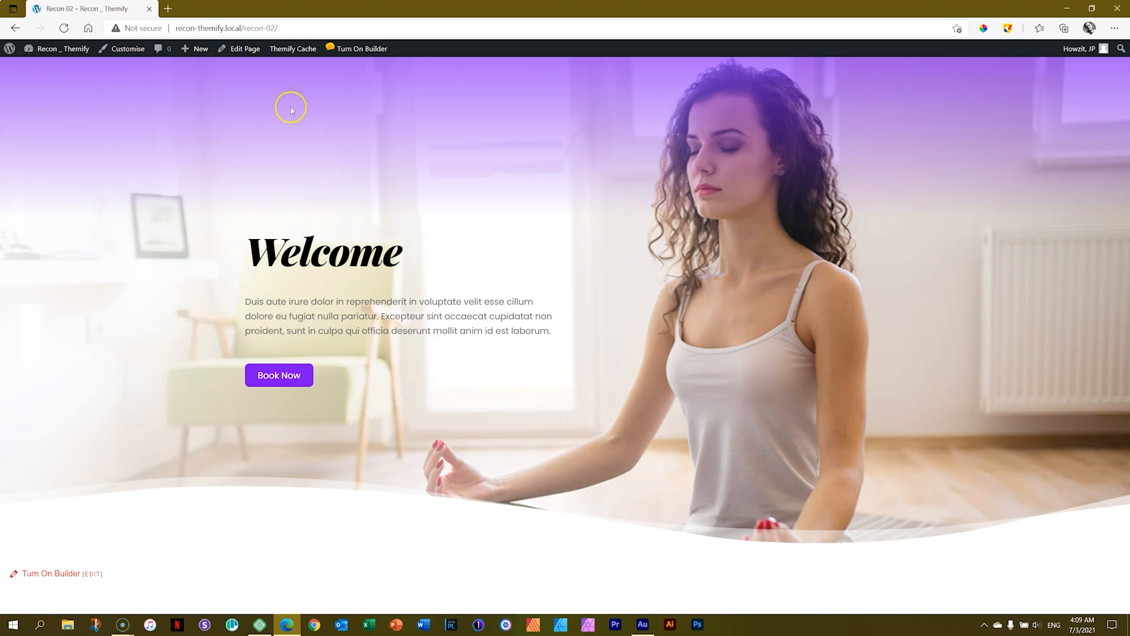
pyautogui.click(376, 49)
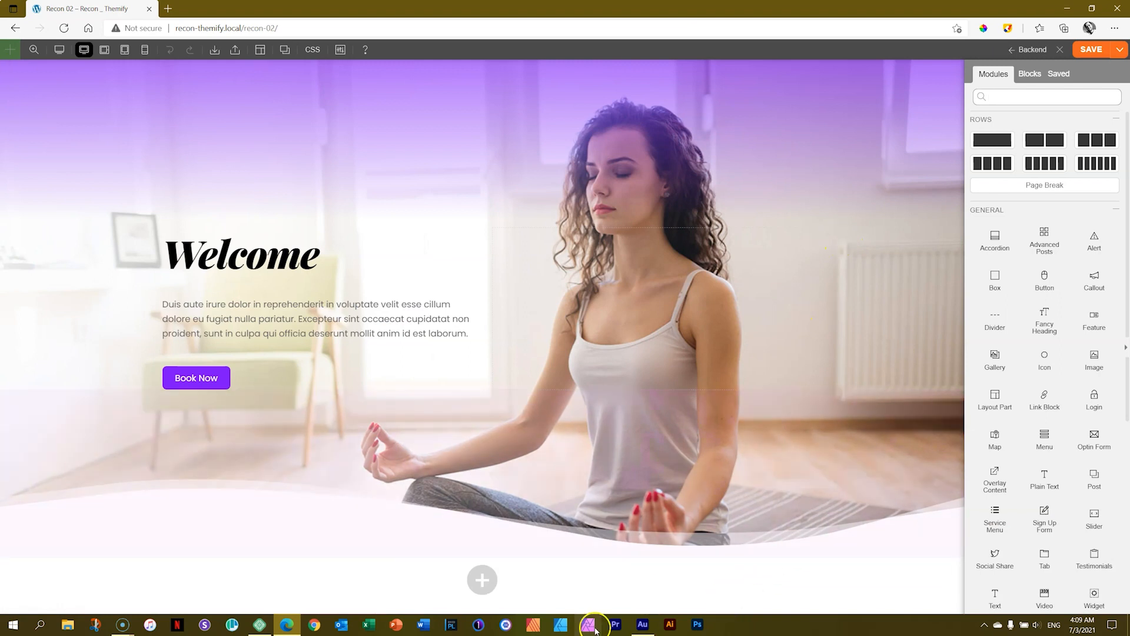
# Add bottom margin to the hero row and insert a two-column row beneath it.
pyautogui.moveTo(601, 559); pyautogui.dragTo(600, 623)
pyautogui.moveTo(960, 143); pyautogui.dragTo(955, 205)
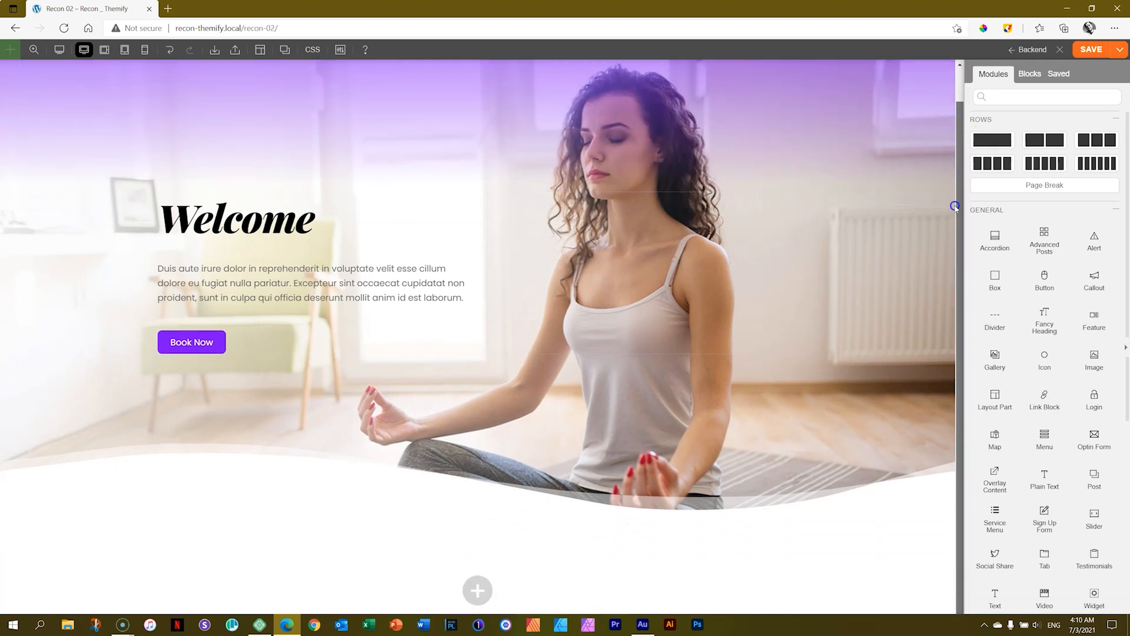
pyautogui.moveTo(605, 571); pyautogui.dragTo(604, 589)
pyautogui.moveTo(960, 245); pyautogui.dragTo(961, 307)
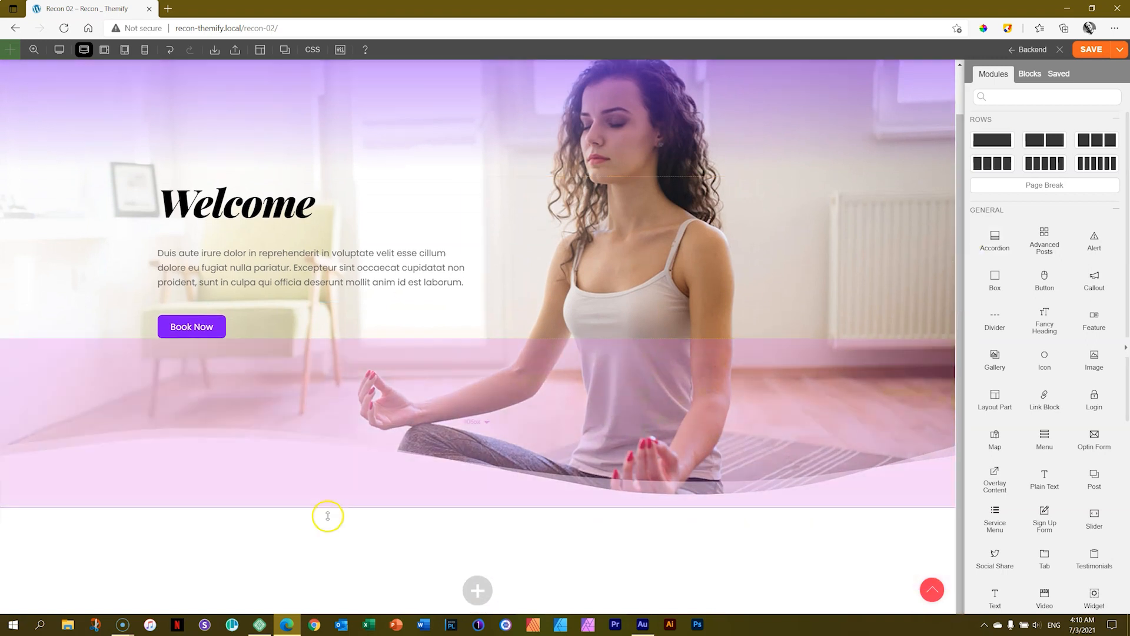
pyautogui.click(478, 591)
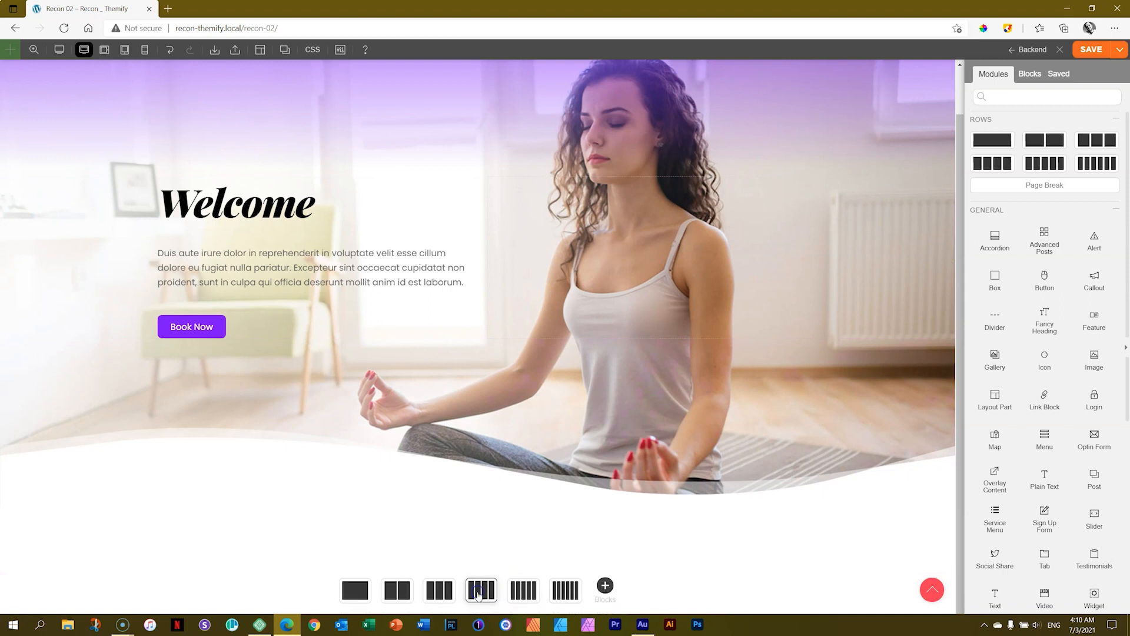
pyautogui.click(398, 594)
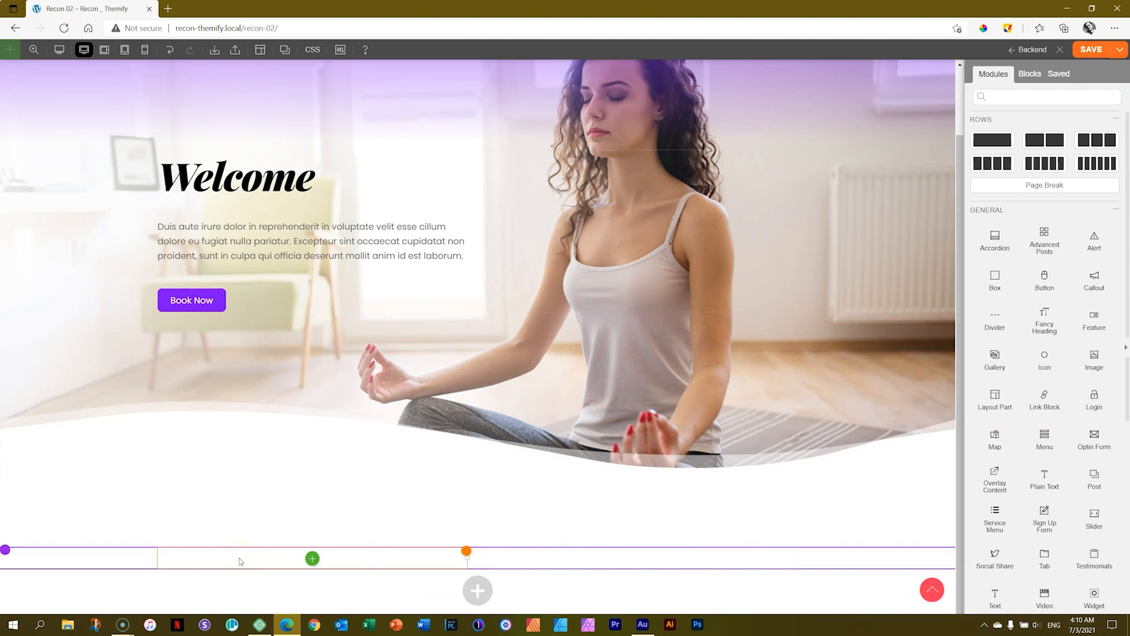
# Move the new two-column row above the Welcome hero row.
pyautogui.moveTo(595, 312)
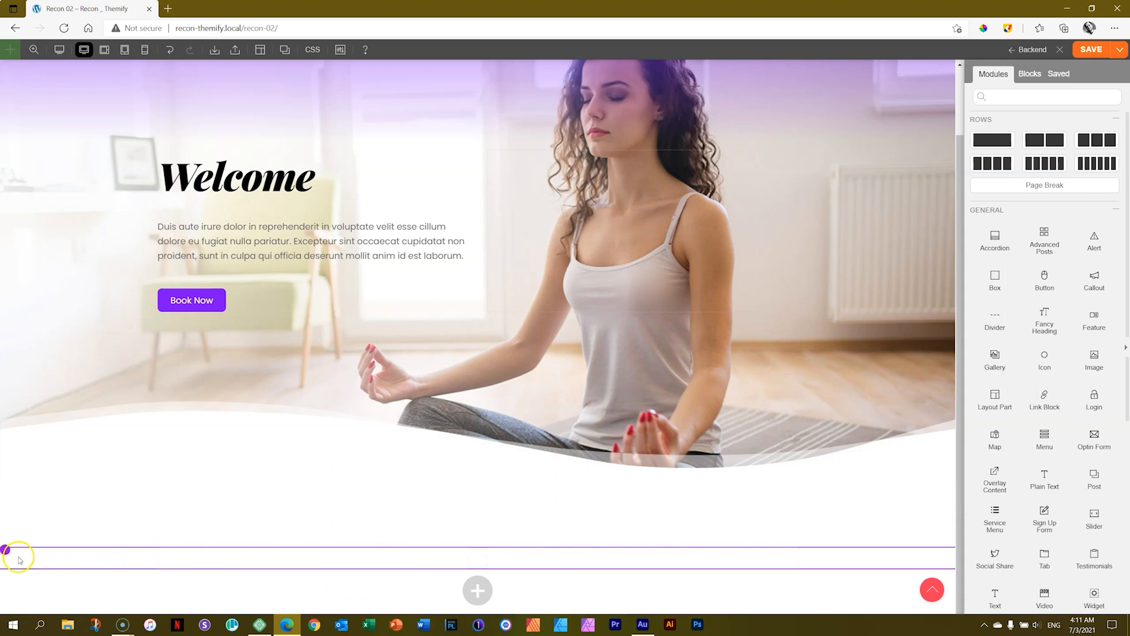
pyautogui.moveTo(7, 551)
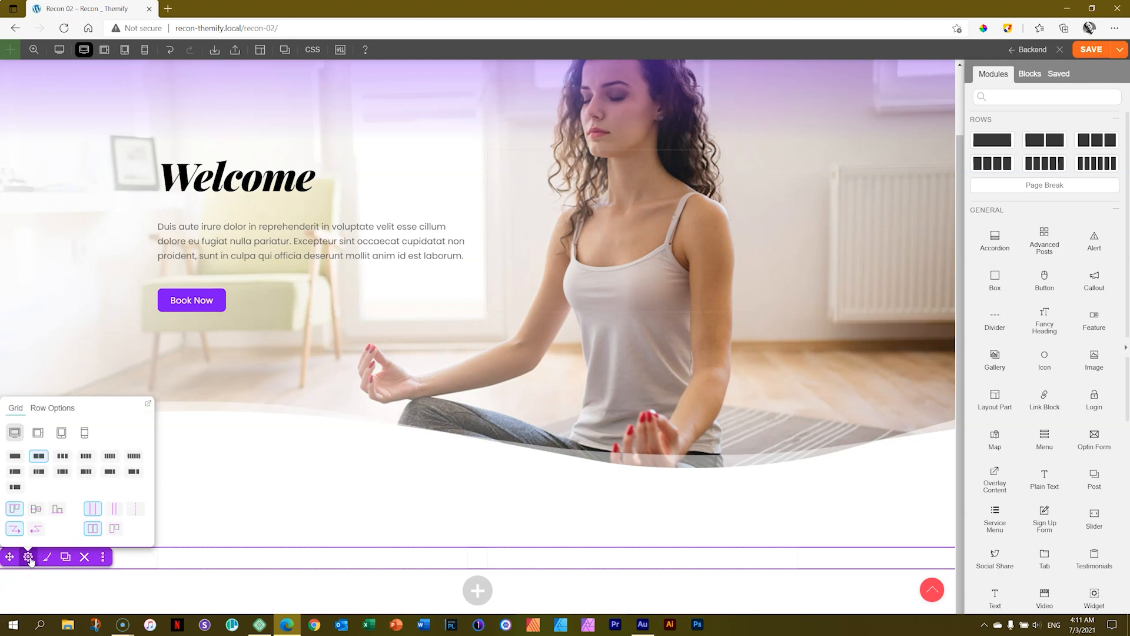
pyautogui.click(10, 556)
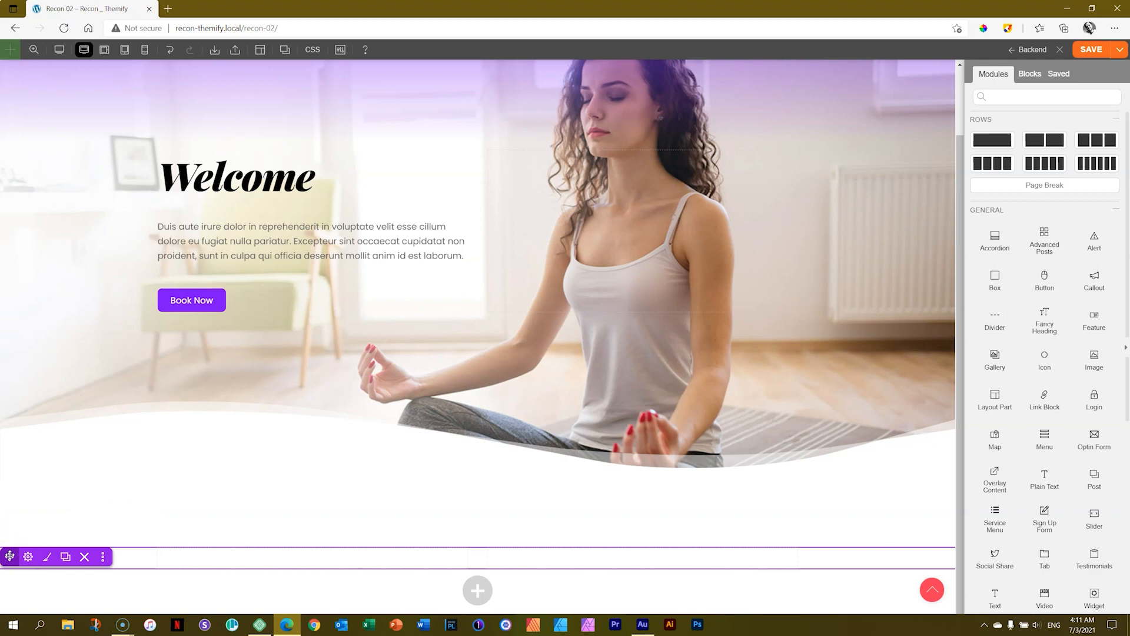
pyautogui.moveTo(10, 556); pyautogui.dragTo(376, 339)
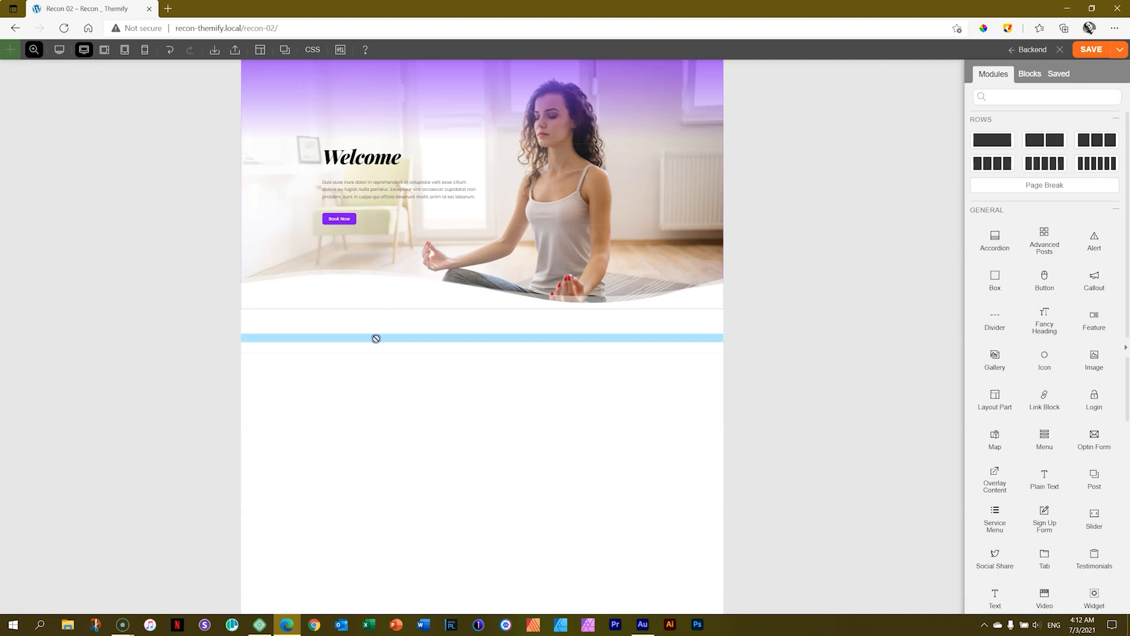
pyautogui.moveTo(376, 339); pyautogui.dragTo(382, 77)
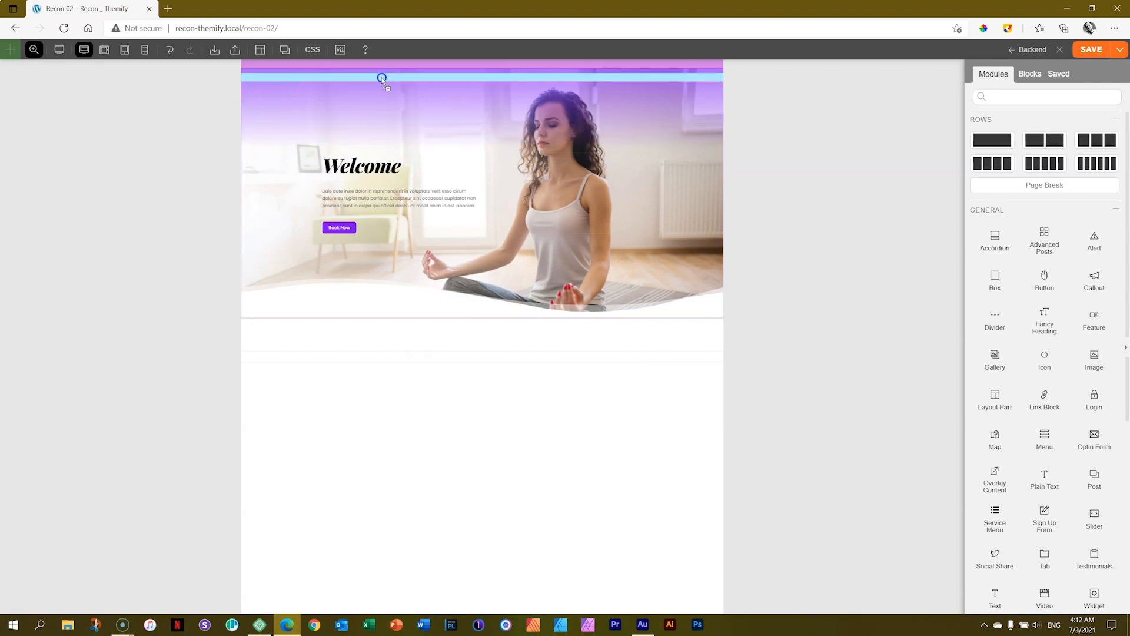
pyautogui.moveTo(382, 78)
pyautogui.mouseDown()
pyautogui.moveTo(381, 308)
pyautogui.moveTo(383, 65)
pyautogui.moveTo(386, 348)
pyautogui.moveTo(396, 69)
pyautogui.mouseUp()
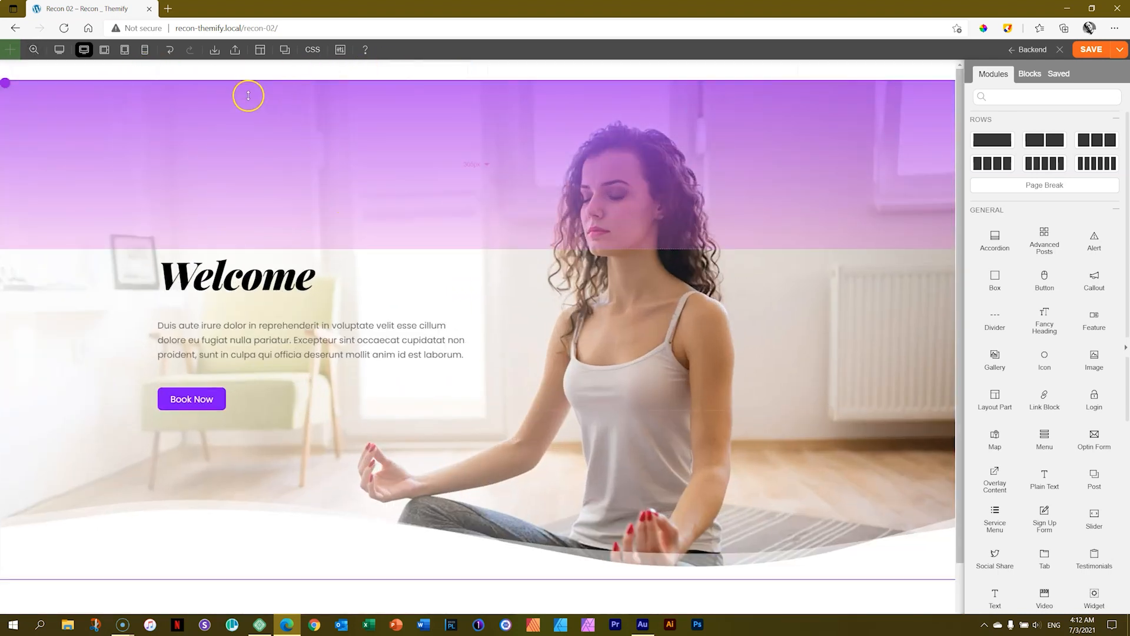
# Add a top margin of about 130 px to the Welcome hero row.
pyautogui.click(69, 107)
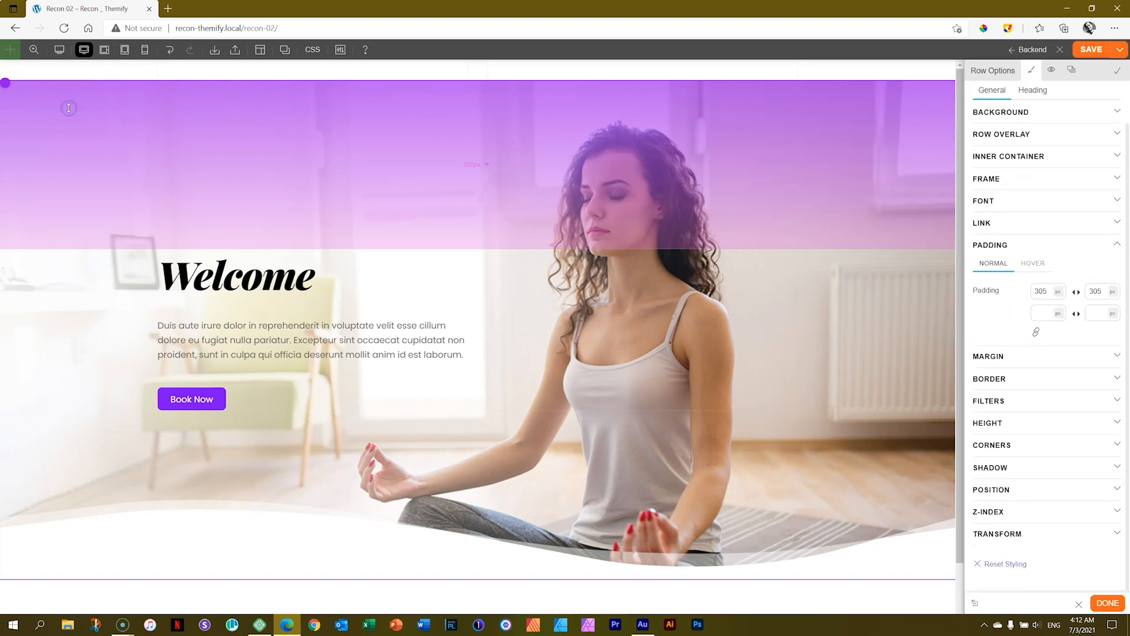
pyautogui.click(69, 78)
pyautogui.moveTo(68, 79); pyautogui.dragTo(76, 192)
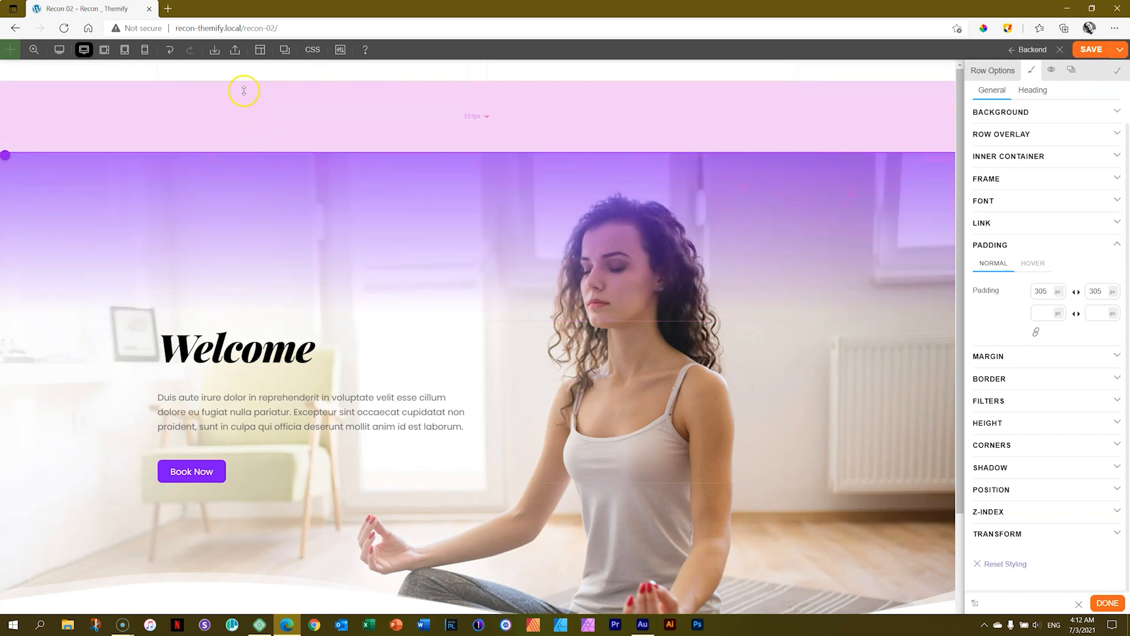
# Give the two-column row a bottom padding of about 290 px and link its top and bottom padding.
pyautogui.click(128, 72)
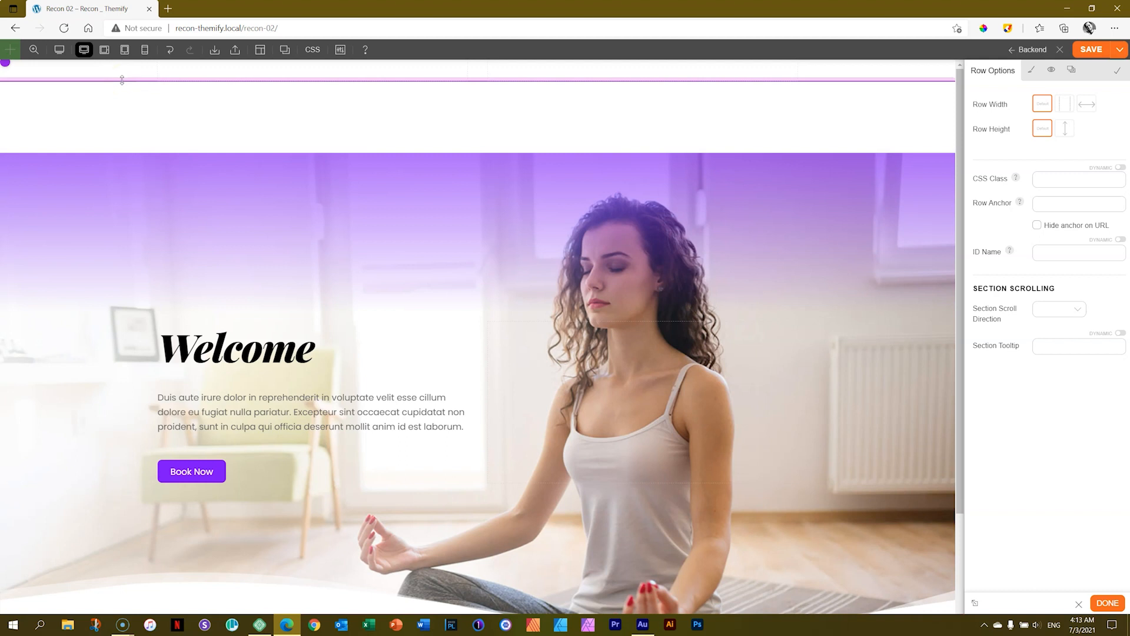
pyautogui.moveTo(122, 80); pyautogui.dragTo(474, 238)
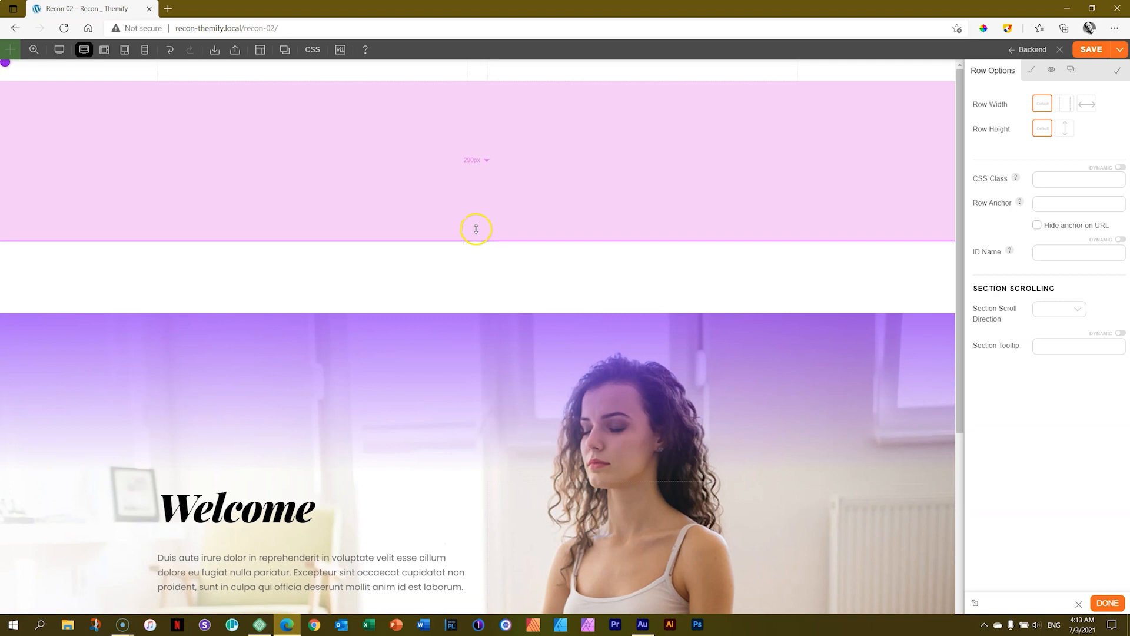
pyautogui.click(486, 161)
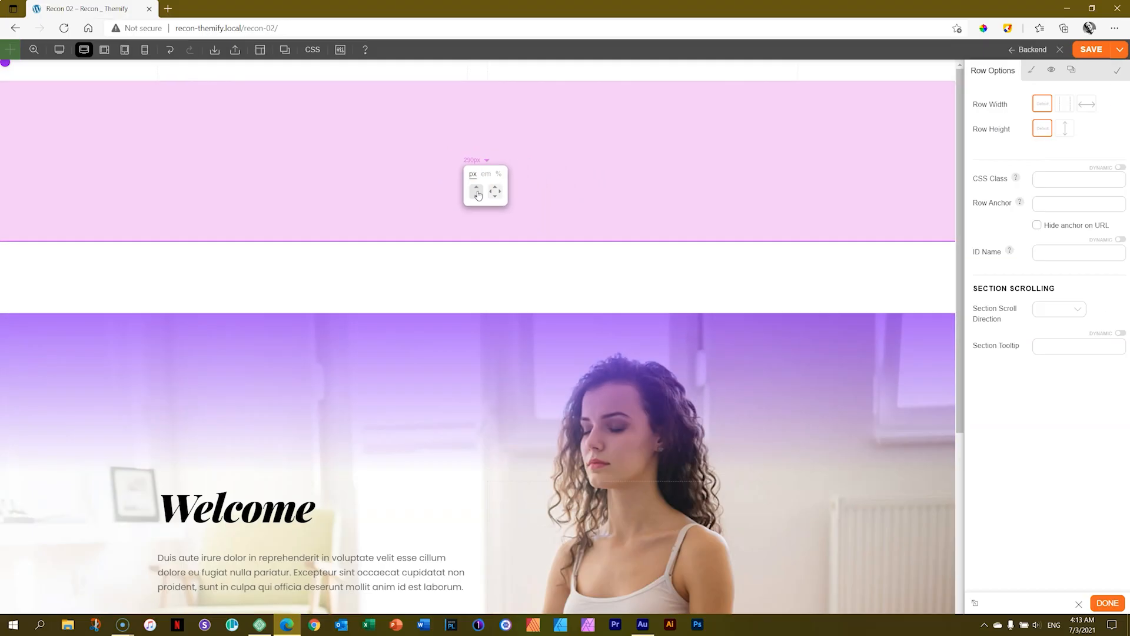
pyautogui.click(477, 192)
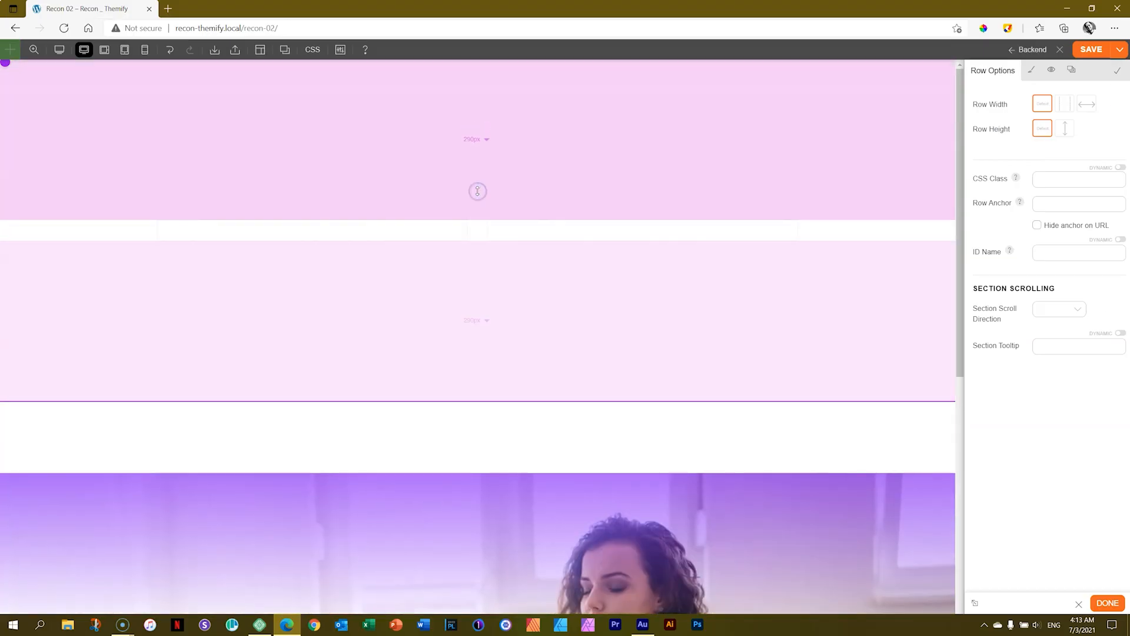
pyautogui.click(492, 146)
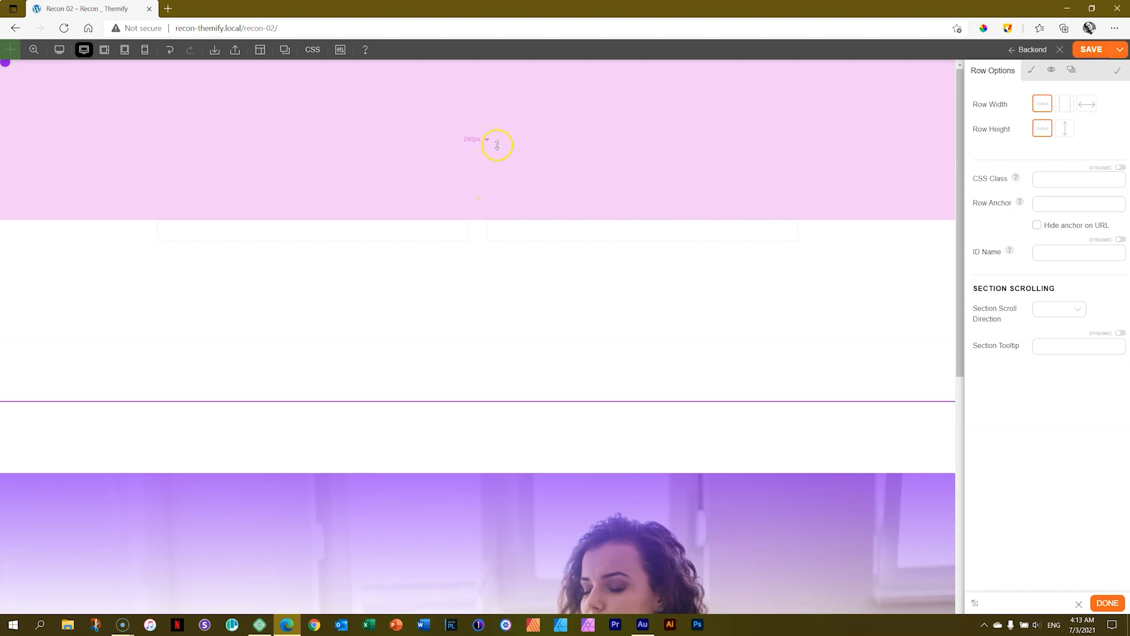
# Reduce the two-column row's linked padding to about 22 px and switch its unit to percent.
pyautogui.moveTo(485, 355); pyautogui.dragTo(505, 56)
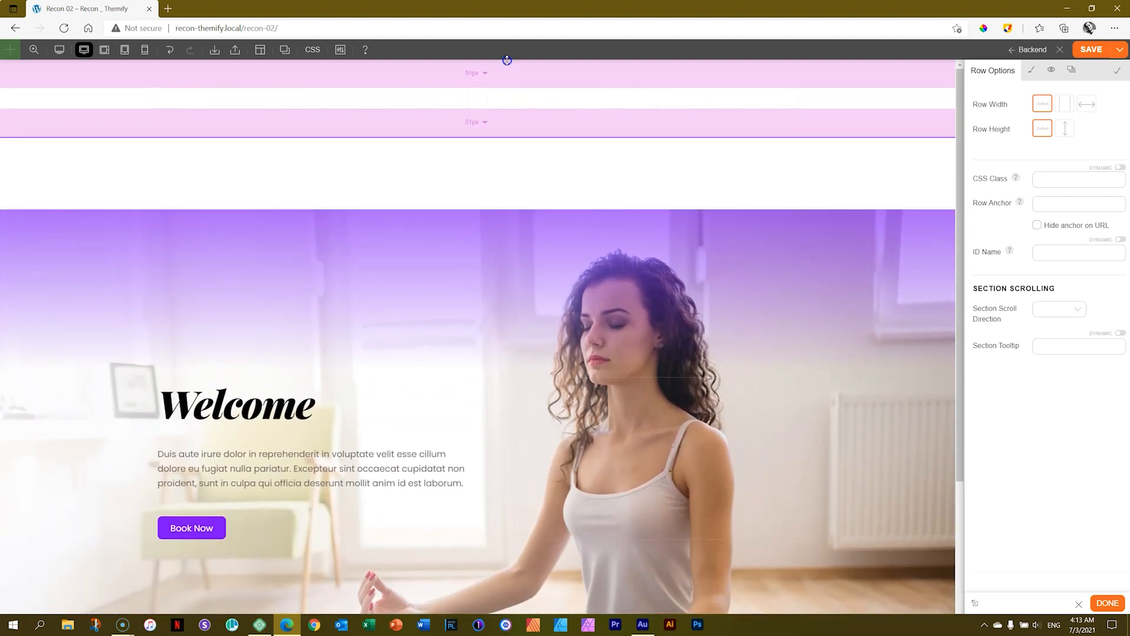
pyautogui.moveTo(500, 123); pyautogui.dragTo(501, 103)
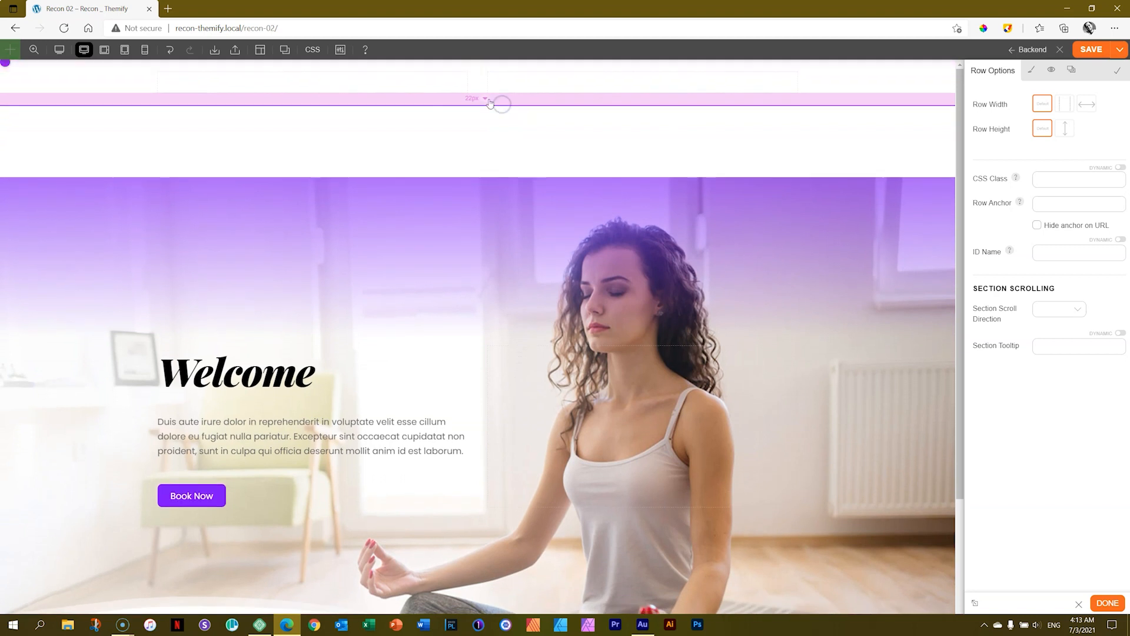
pyautogui.click(485, 99)
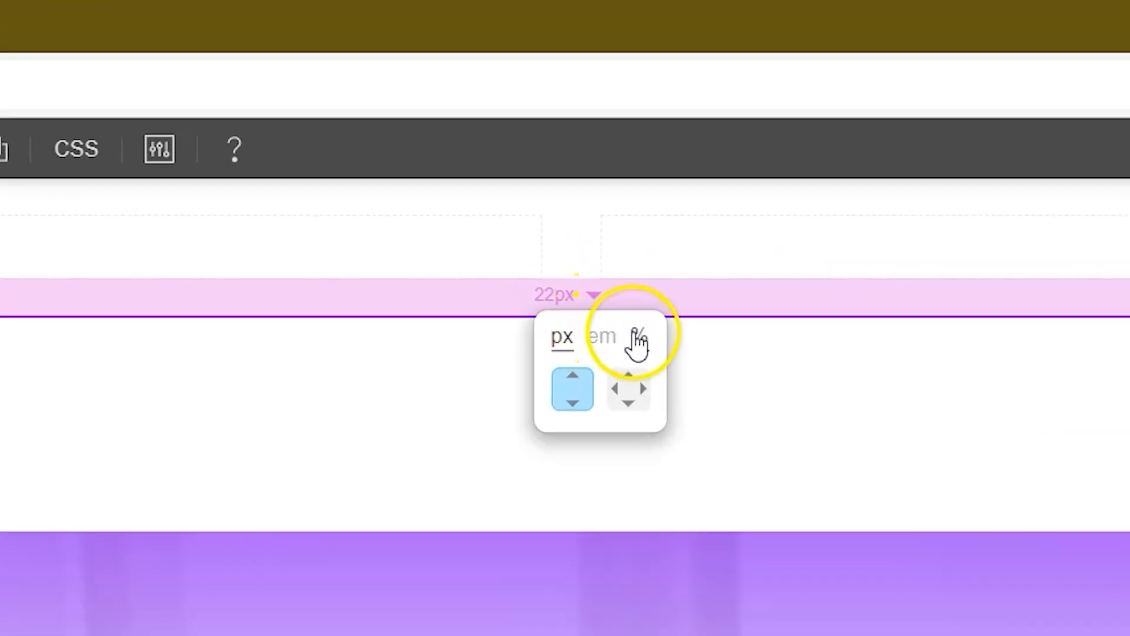
pyautogui.click(611, 291)
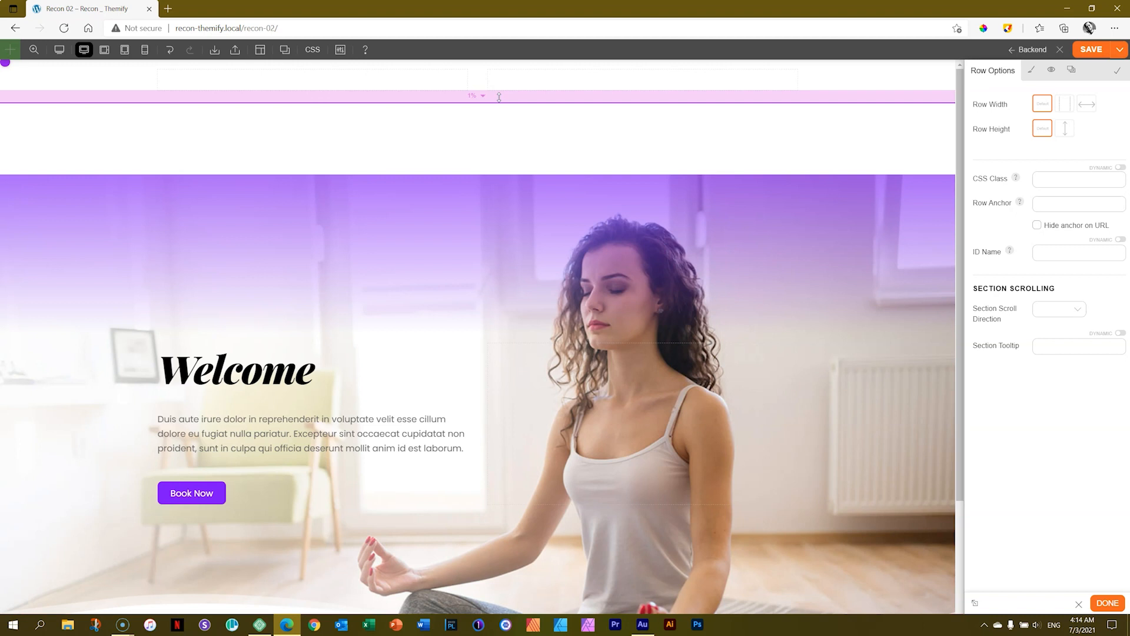
pyautogui.moveTo(499, 97); pyautogui.dragTo(506, 116)
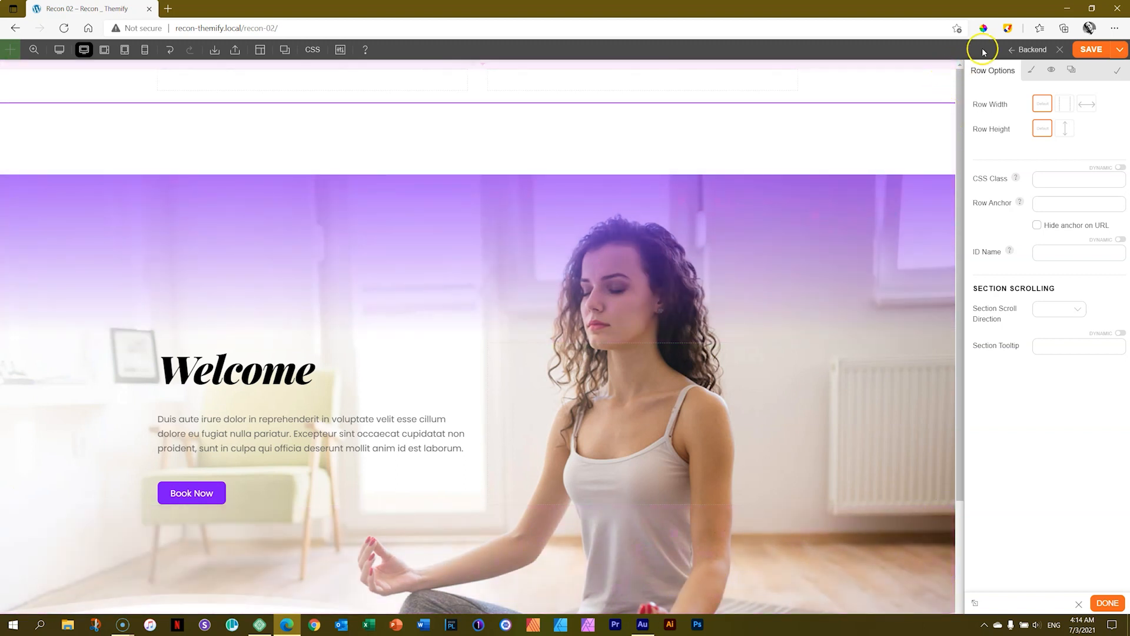
# Mark the page preview area with an orange-filled rectangle at 41% transparency using the annotation extension, and clear the markup.
pyautogui.click(1010, 28)
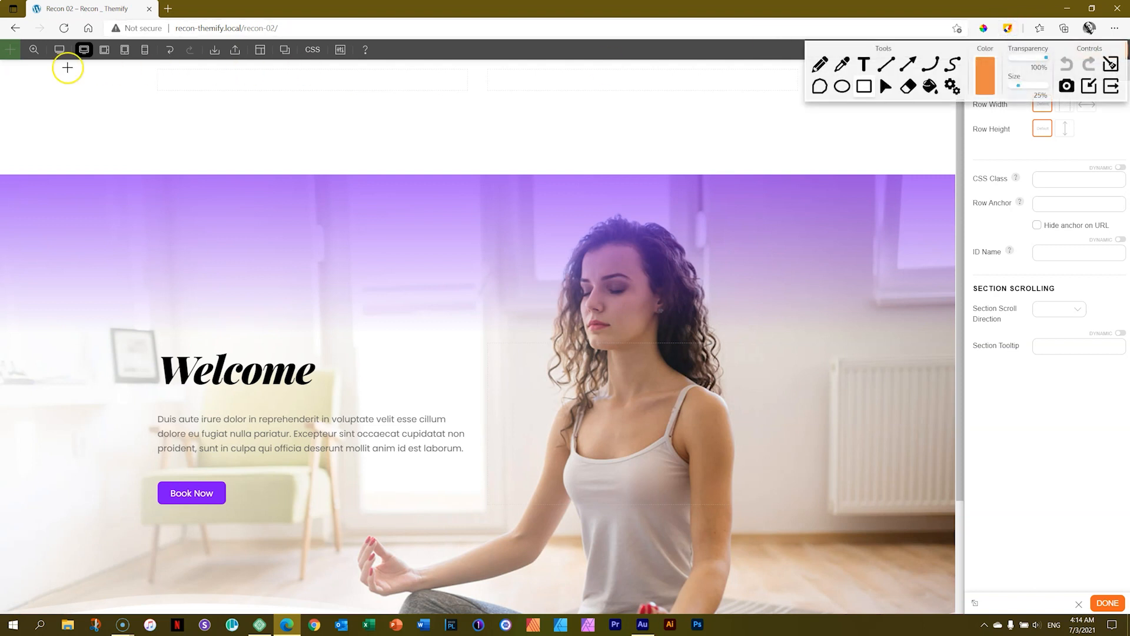
pyautogui.moveTo(6, 62)
pyautogui.mouseDown()
pyautogui.moveTo(467, 285)
pyautogui.moveTo(934, 585)
pyautogui.moveTo(953, 612)
pyautogui.mouseUp()
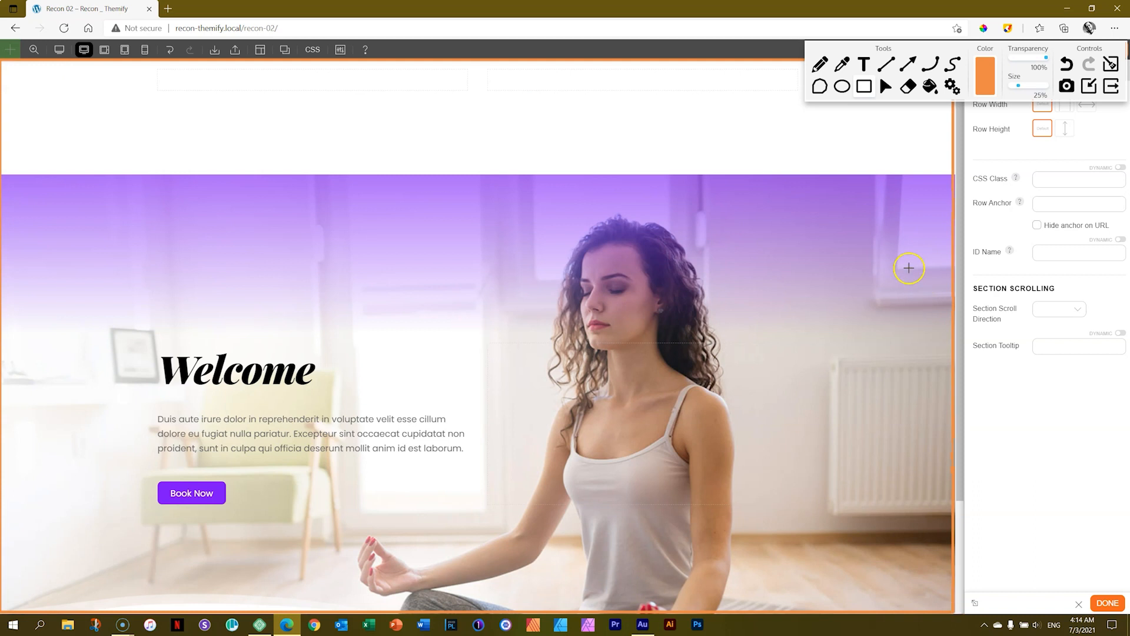
pyautogui.moveTo(1046, 58)
pyautogui.mouseDown()
pyautogui.moveTo(1009, 58)
pyautogui.moveTo(1025, 58)
pyautogui.mouseUp()
pyautogui.moveTo(3, 61)
pyautogui.mouseDown()
pyautogui.moveTo(472, 358)
pyautogui.moveTo(910, 583)
pyautogui.moveTo(923, 606)
pyautogui.moveTo(956, 612)
pyautogui.mouseUp()
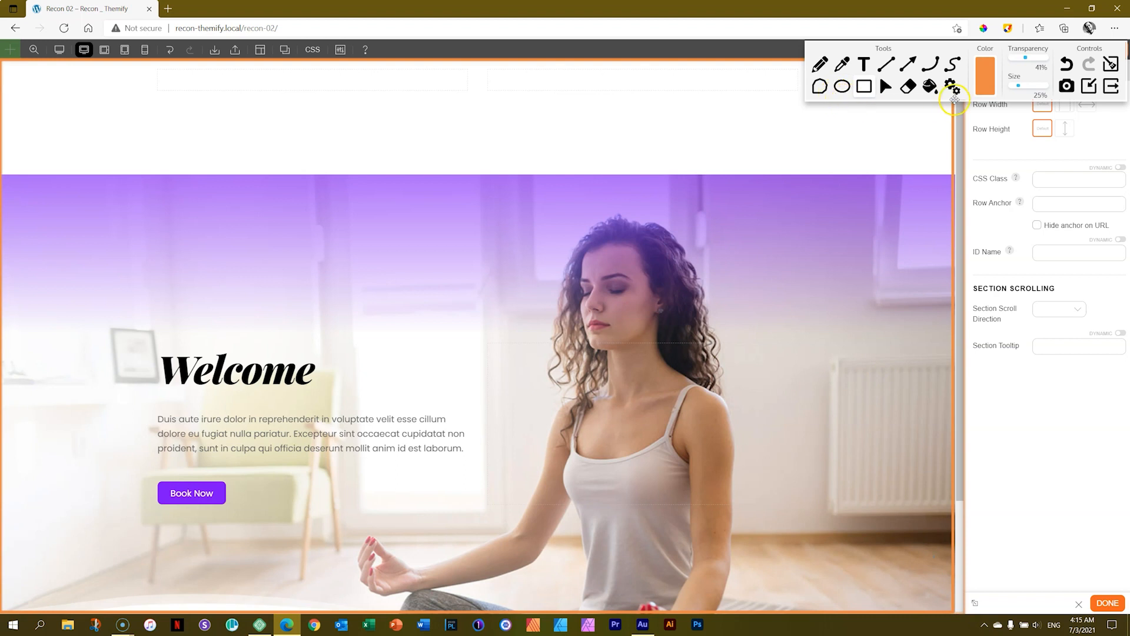
pyautogui.click(929, 89)
pyautogui.click(660, 175)
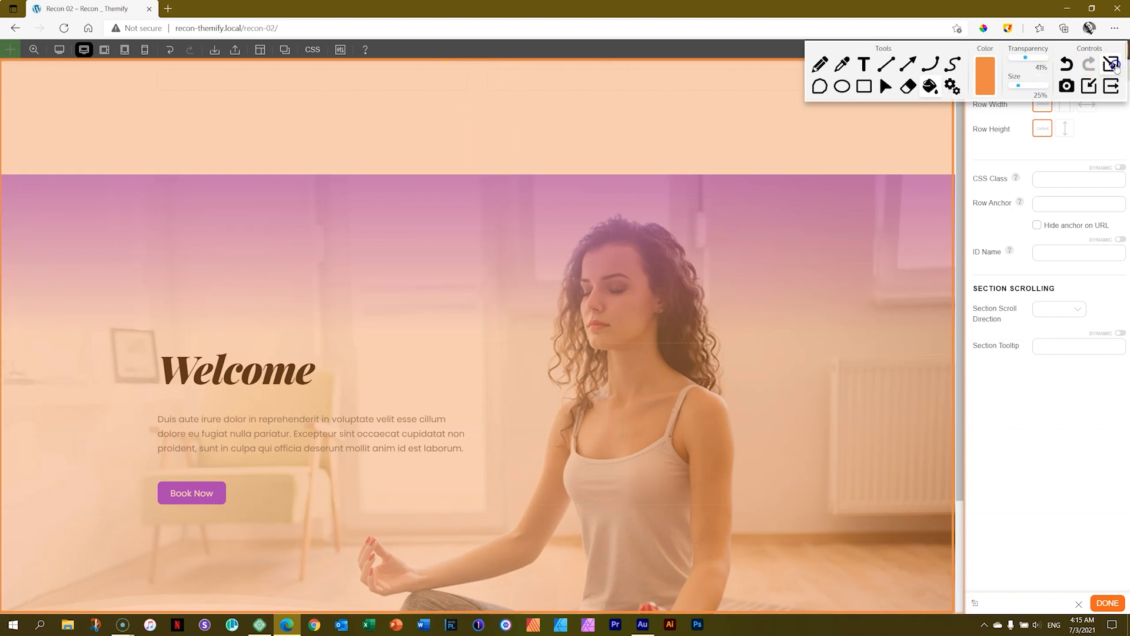
pyautogui.click(1111, 64)
pyautogui.click(1111, 85)
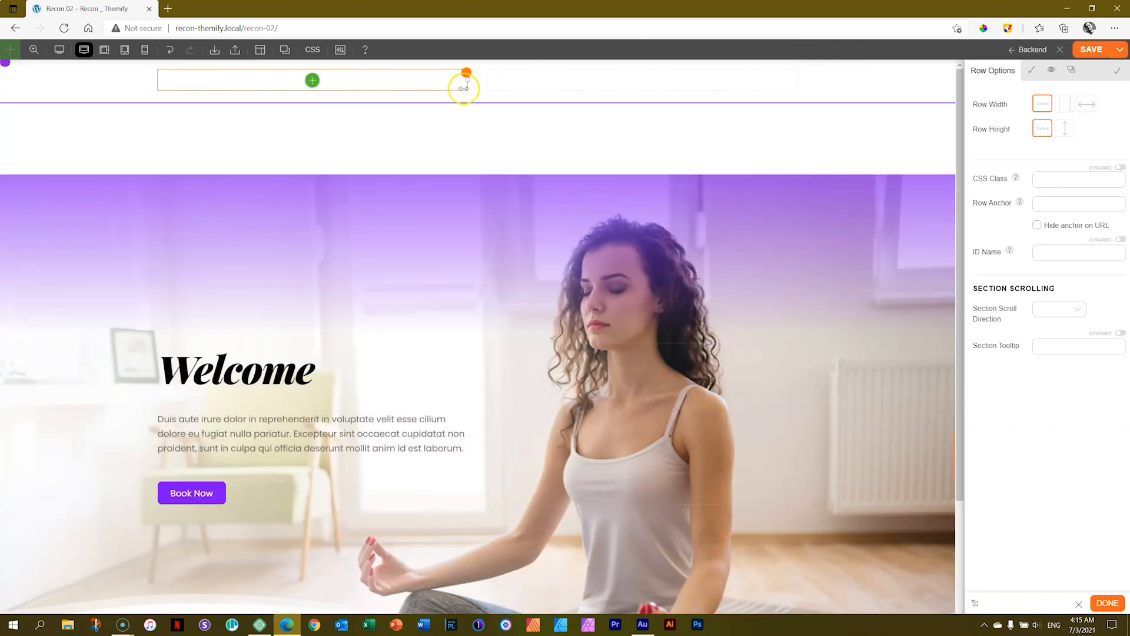
# Increase the two-column row's linked top and bottom padding in percent.
pyautogui.scroll(-1, 458, 97)
pyautogui.scroll(3, 459, 98)
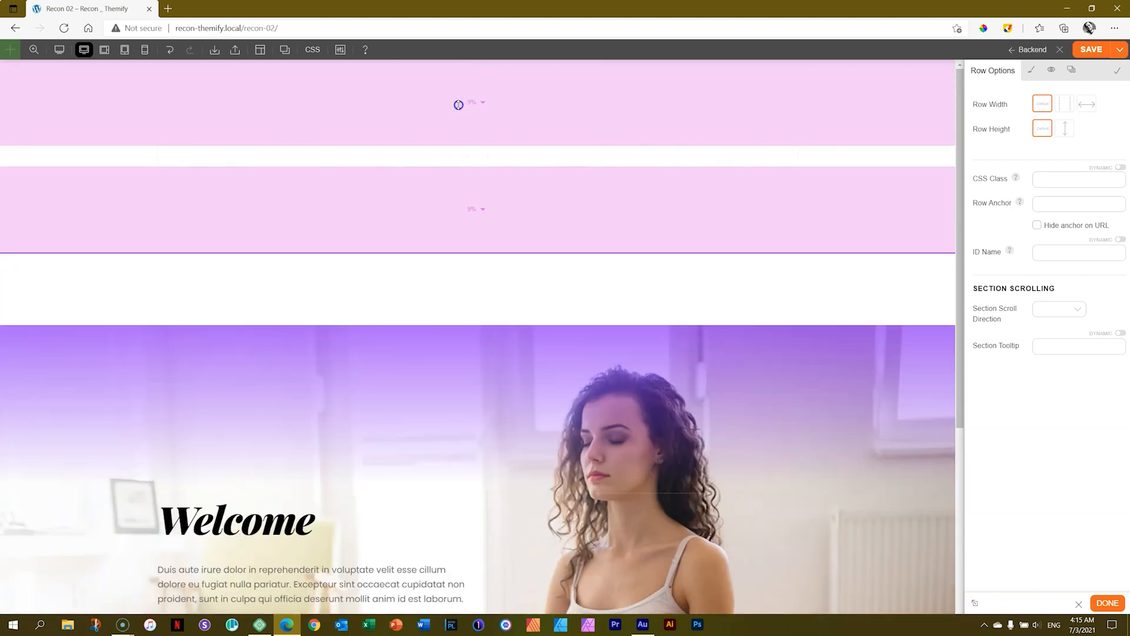
pyautogui.moveTo(459, 105); pyautogui.dragTo(459, 111)
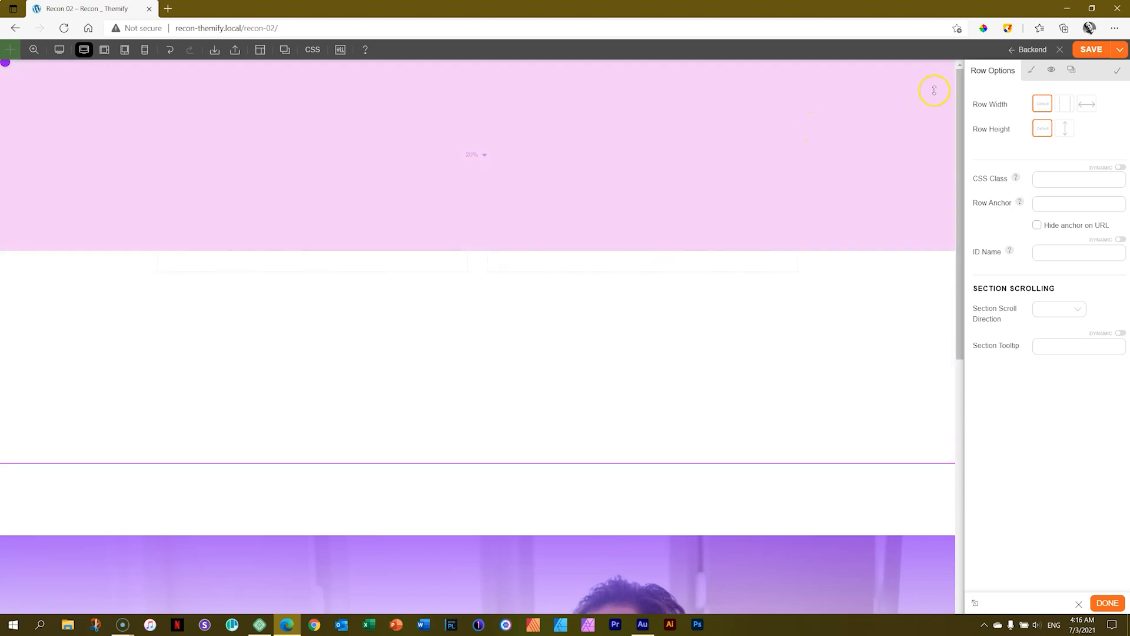
# Set Themify-Hero.jpg from the media library as the two-column row's background image and use the Fullcover background mode.
pyautogui.click(1031, 73)
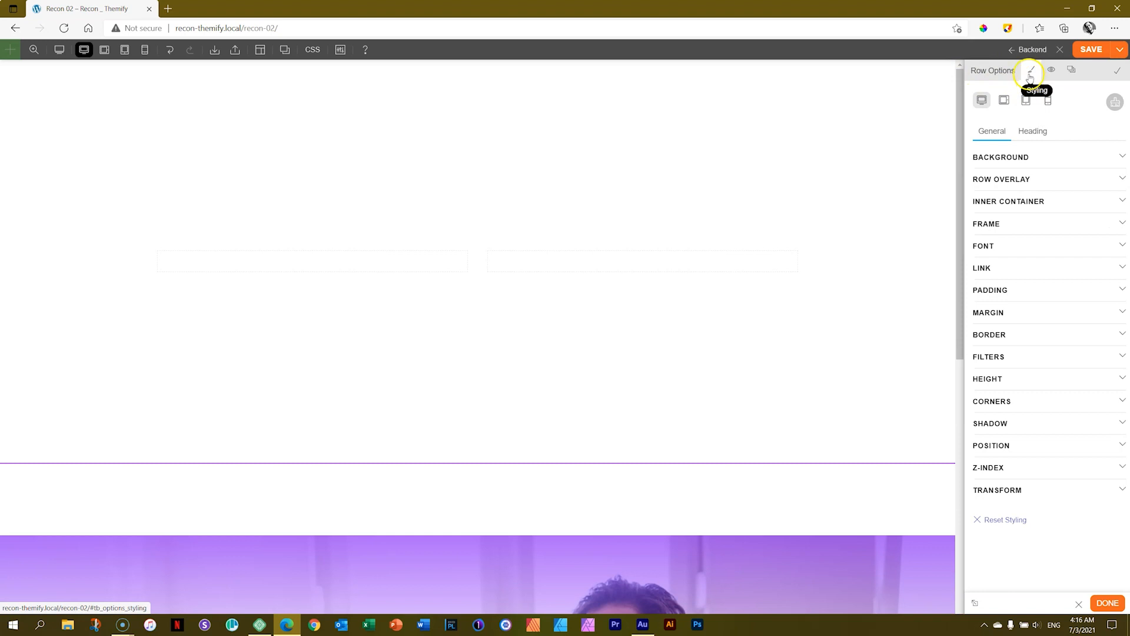
pyautogui.click(1017, 160)
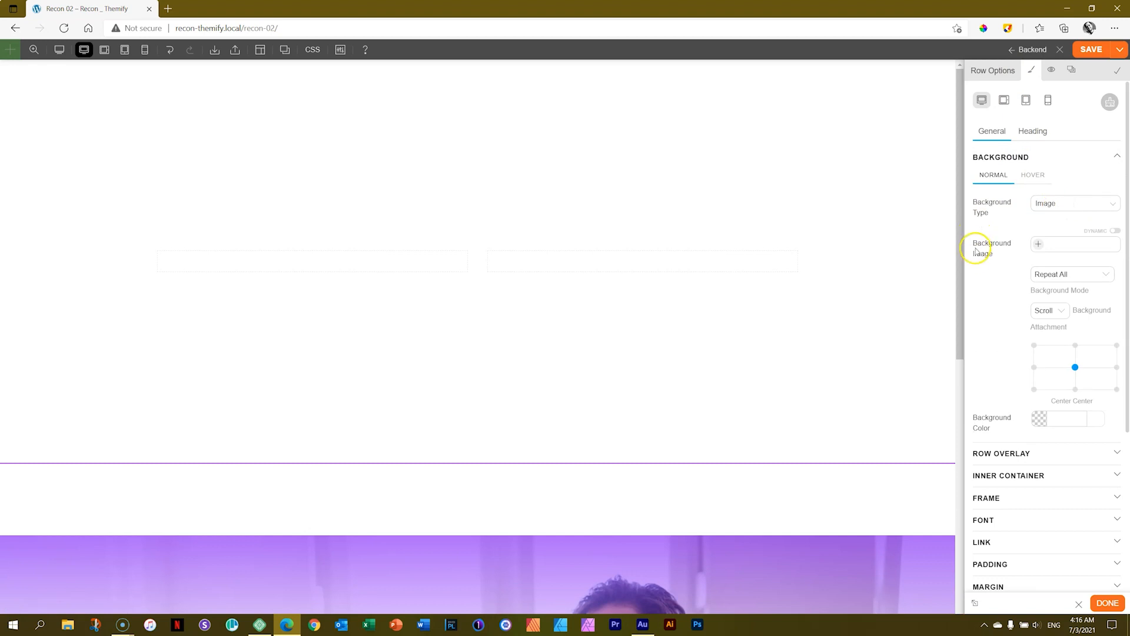
pyautogui.click(1038, 246)
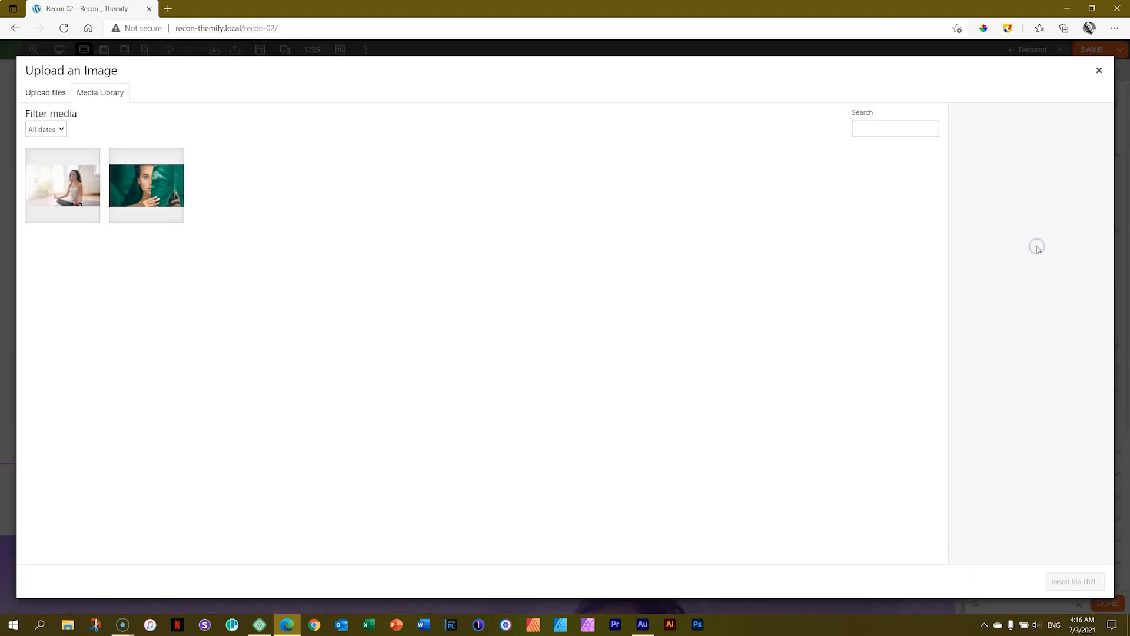
pyautogui.click(56, 187)
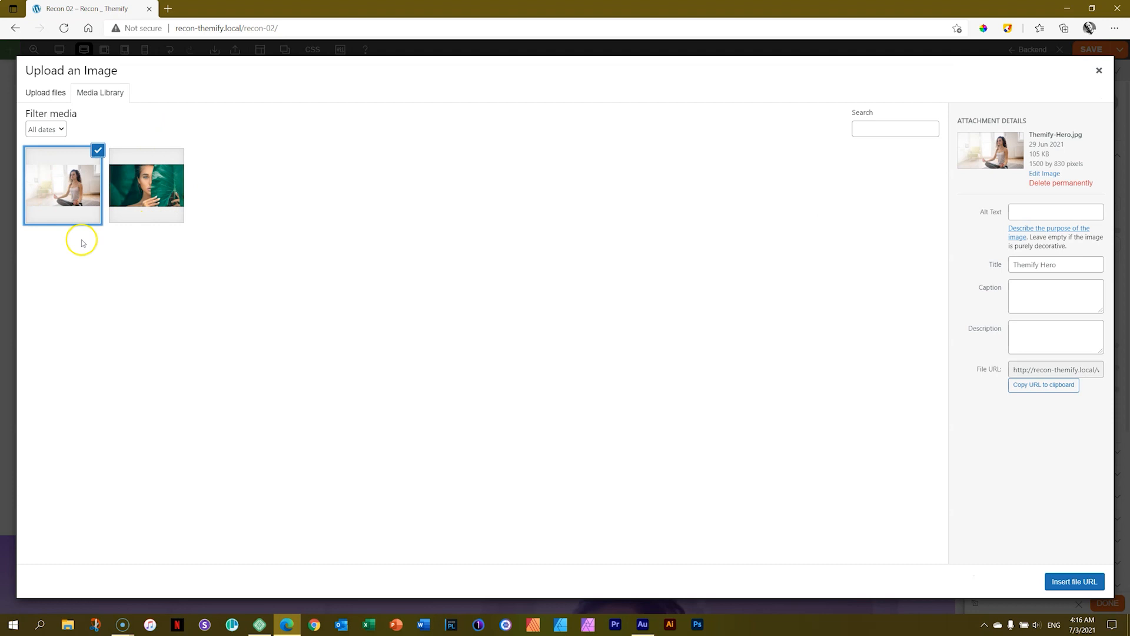
pyautogui.click(1076, 582)
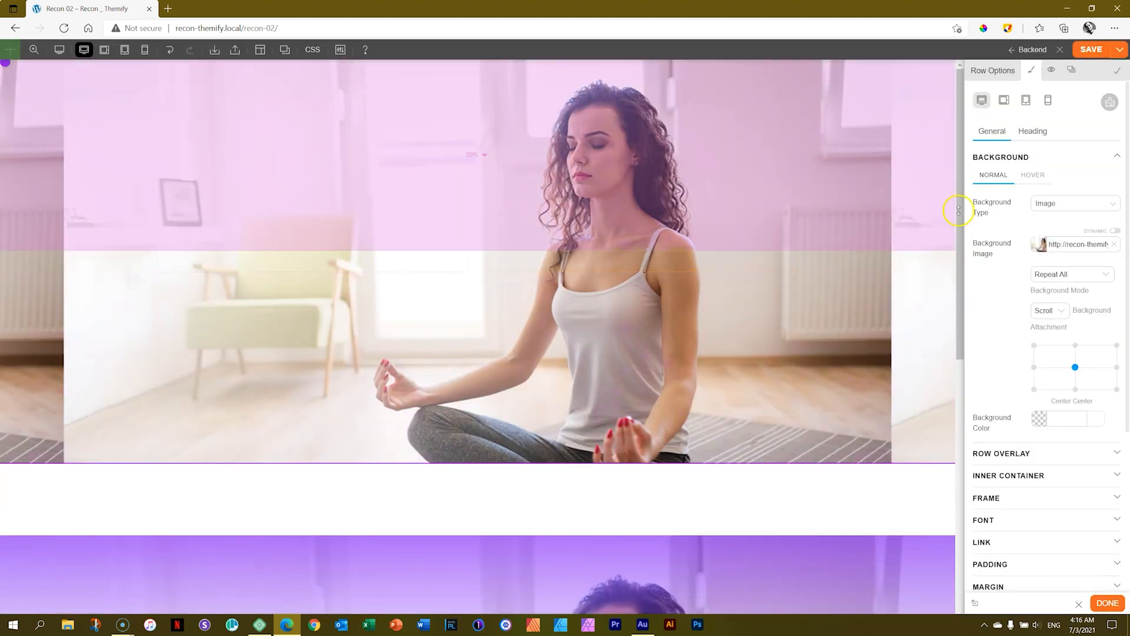
pyautogui.click(1070, 275)
pyautogui.click(1049, 363)
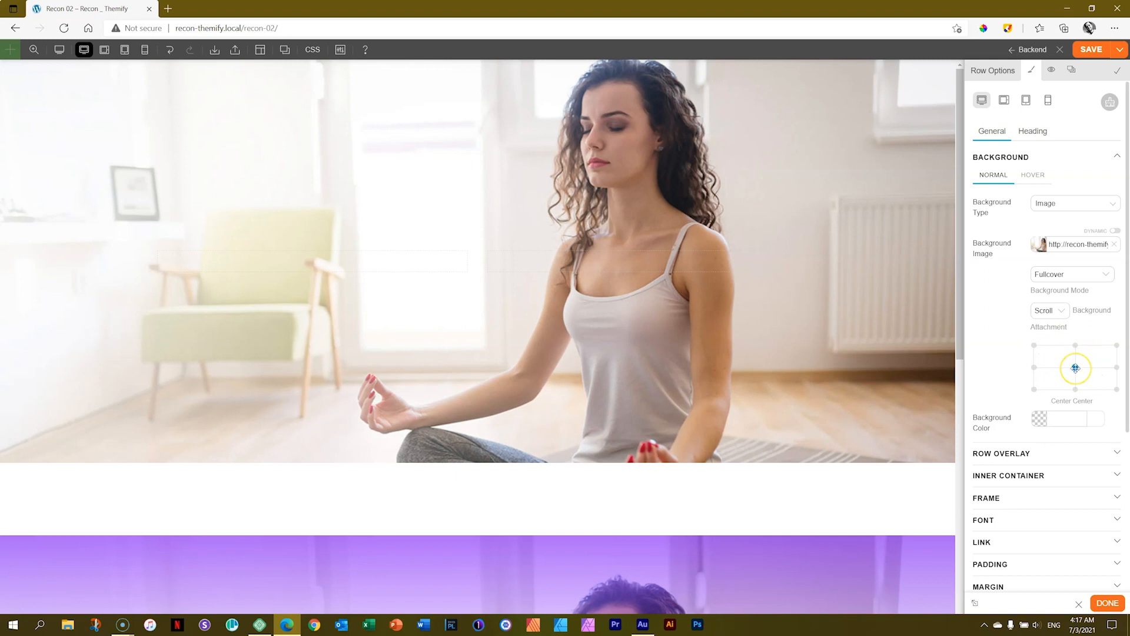
# Try a background position of X 80% and Y 23.75%, and return the row's background image to center center.
pyautogui.moveTo(1075, 369); pyautogui.dragTo(1101, 355)
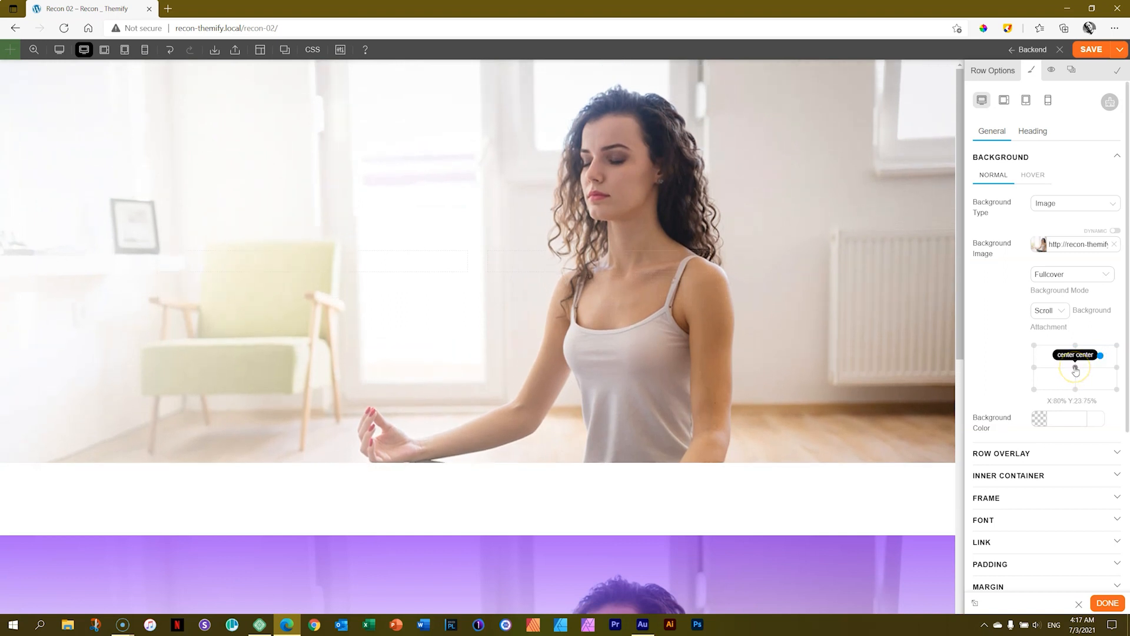
pyautogui.click(1076, 367)
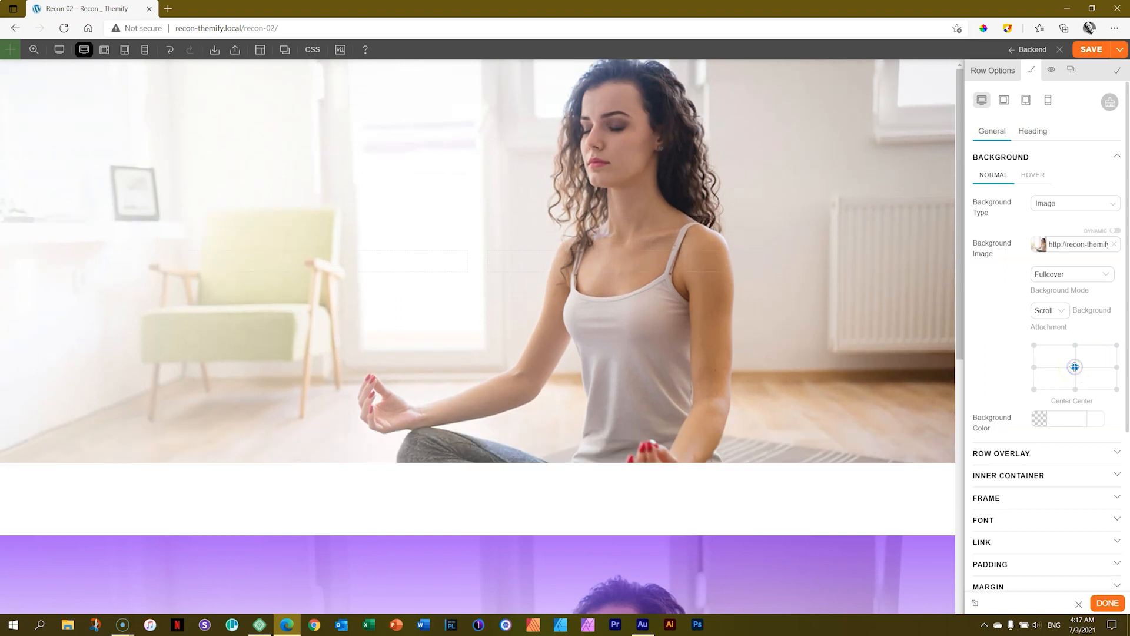
pyautogui.click(1028, 161)
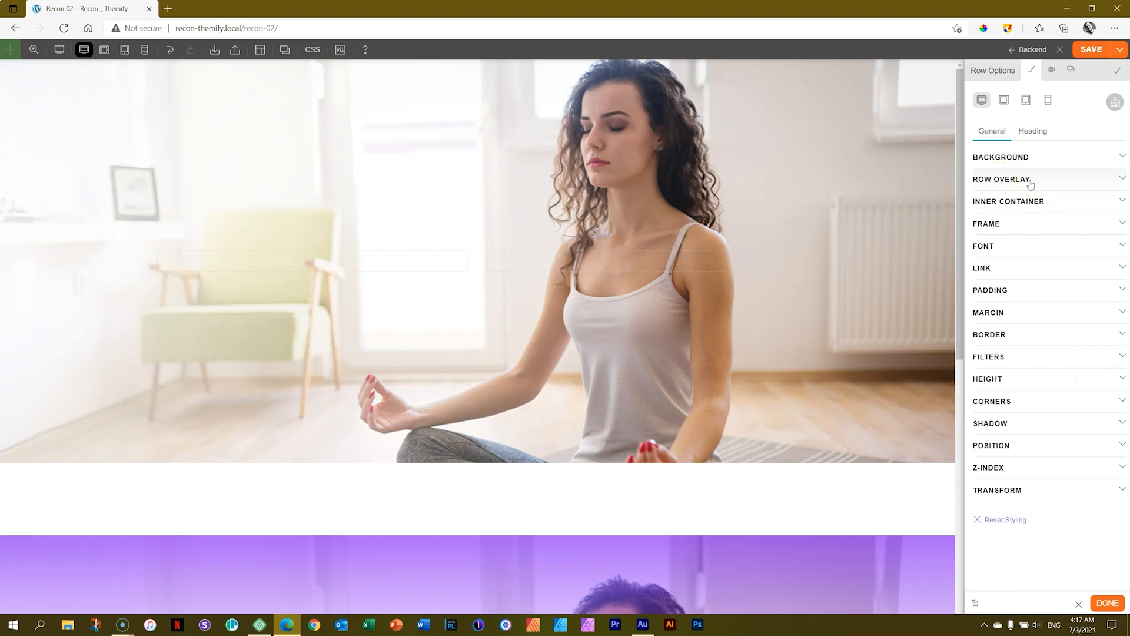
# Open the row overlay settings and sample the purple #7C10F7 from the Book Now button with the ColorPick Eyedropper.
pyautogui.click(1030, 181)
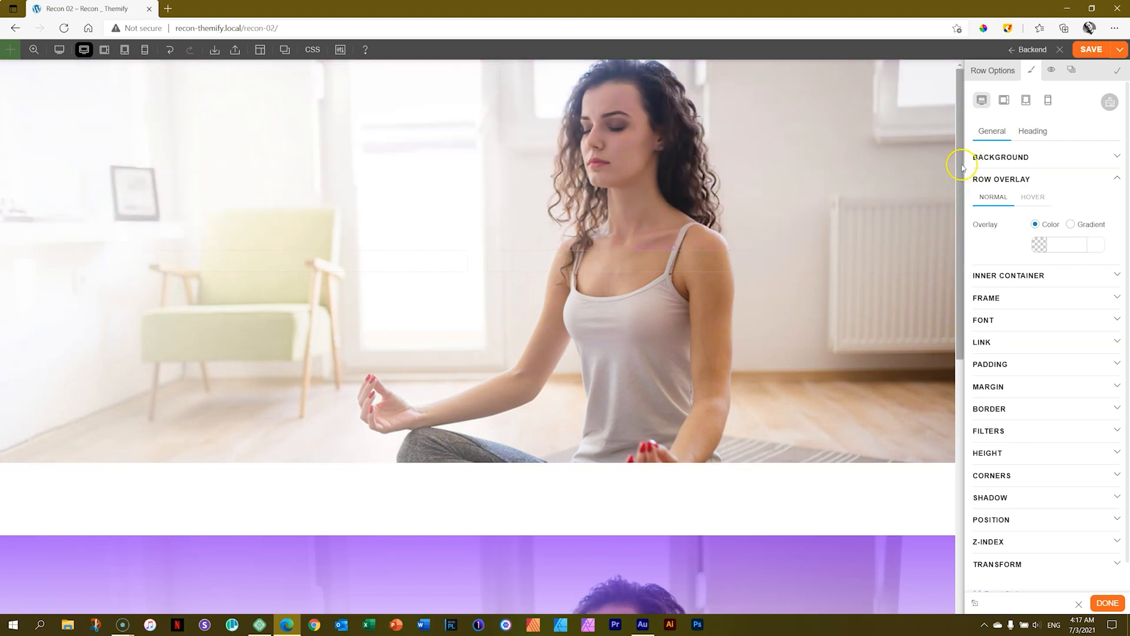
pyautogui.scroll(-4, 962, 281)
pyautogui.scroll(-5, 962, 282)
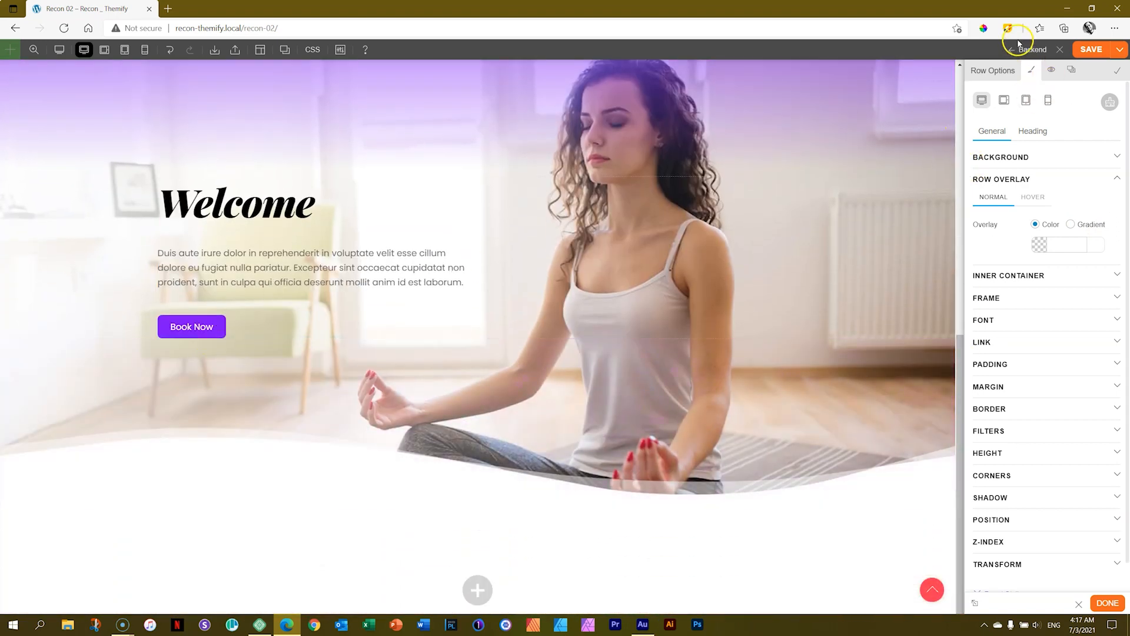
pyautogui.click(984, 28)
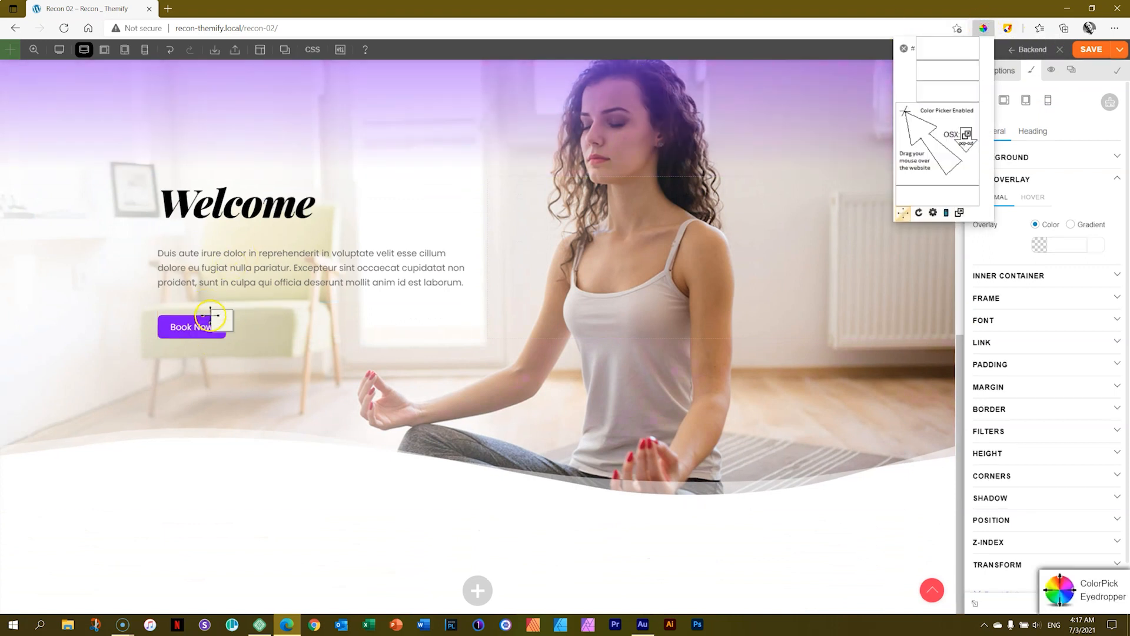
pyautogui.click(216, 321)
pyautogui.hotkey('ctrl', 'c')
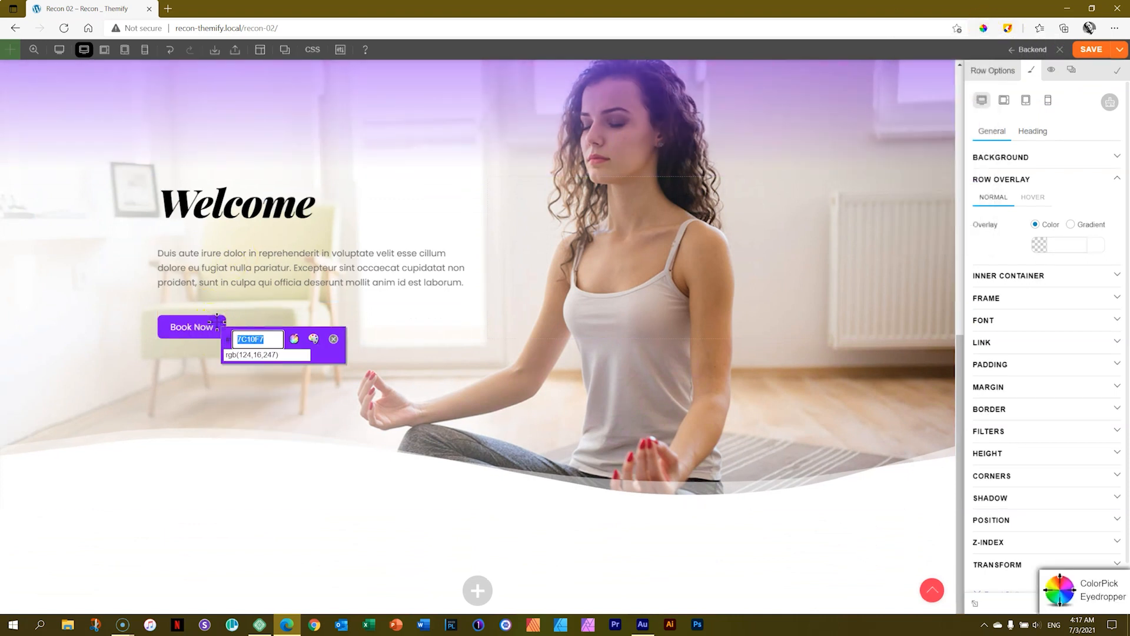
pyautogui.click(334, 339)
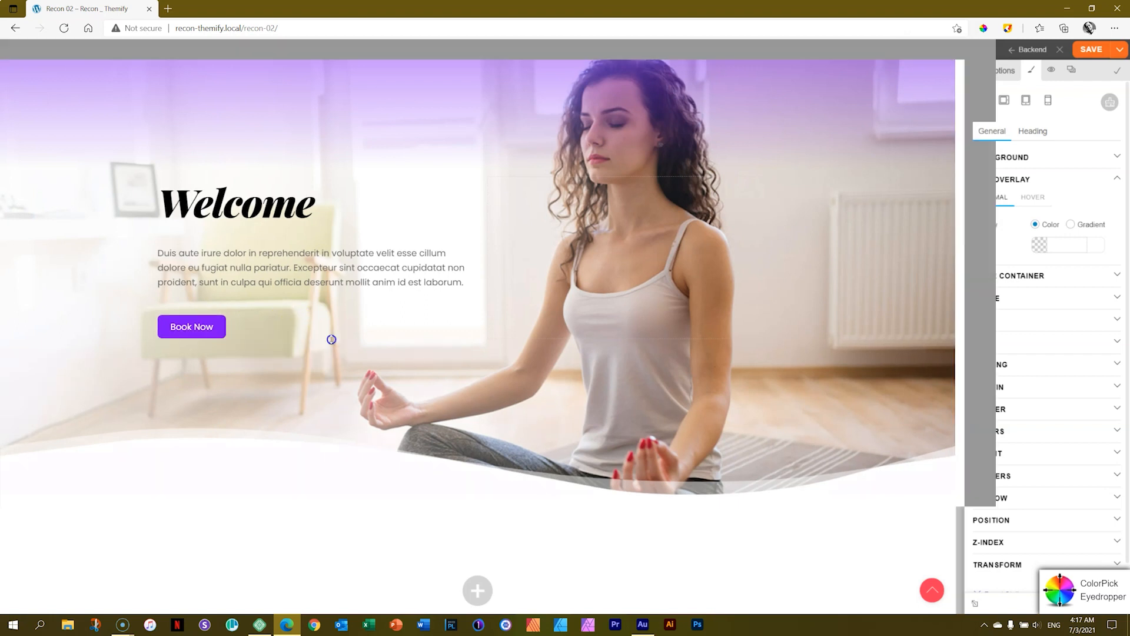
# Change the two-column row's overlay to a gradient and set its first color stop to the sampled purple #7C10F7.
pyautogui.moveTo(962, 377); pyautogui.dragTo(969, 88)
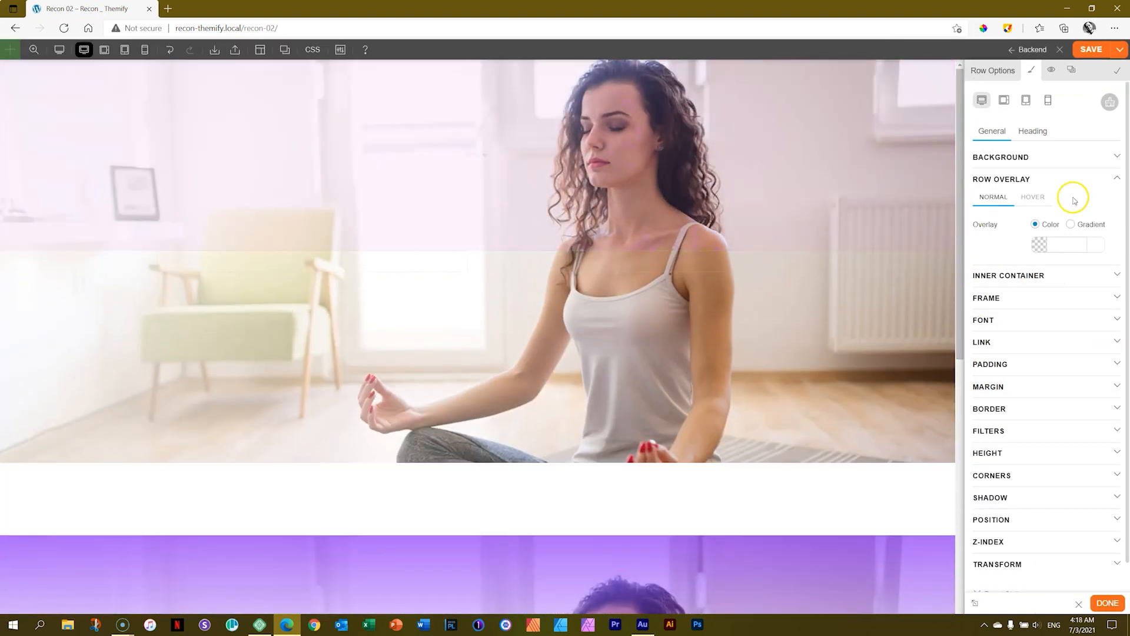
pyautogui.click(1071, 224)
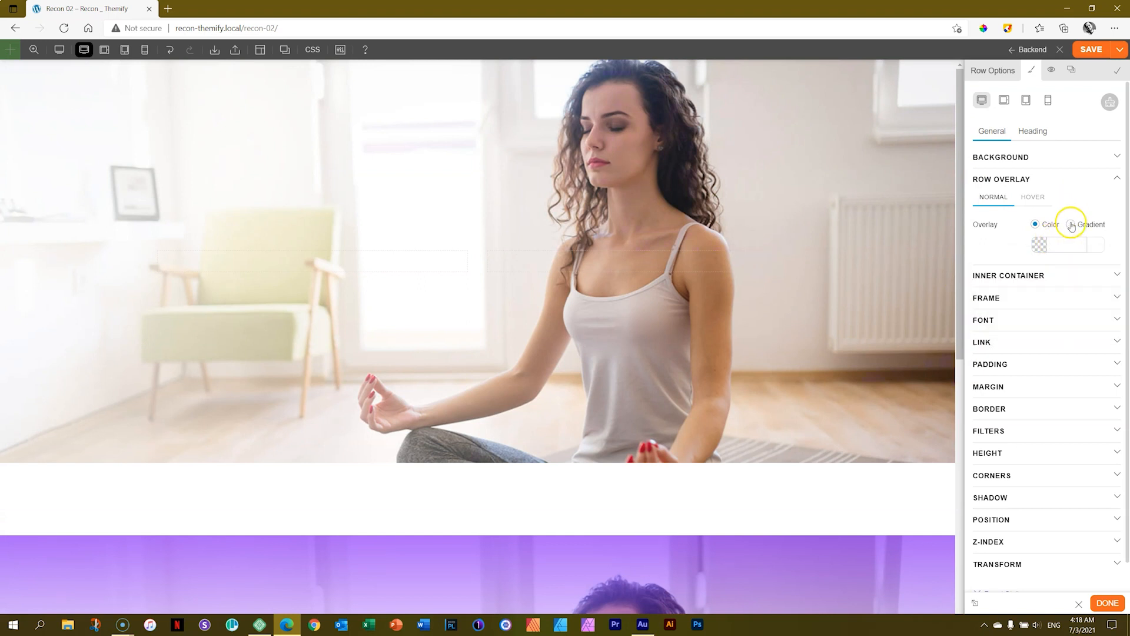
pyautogui.click(978, 260)
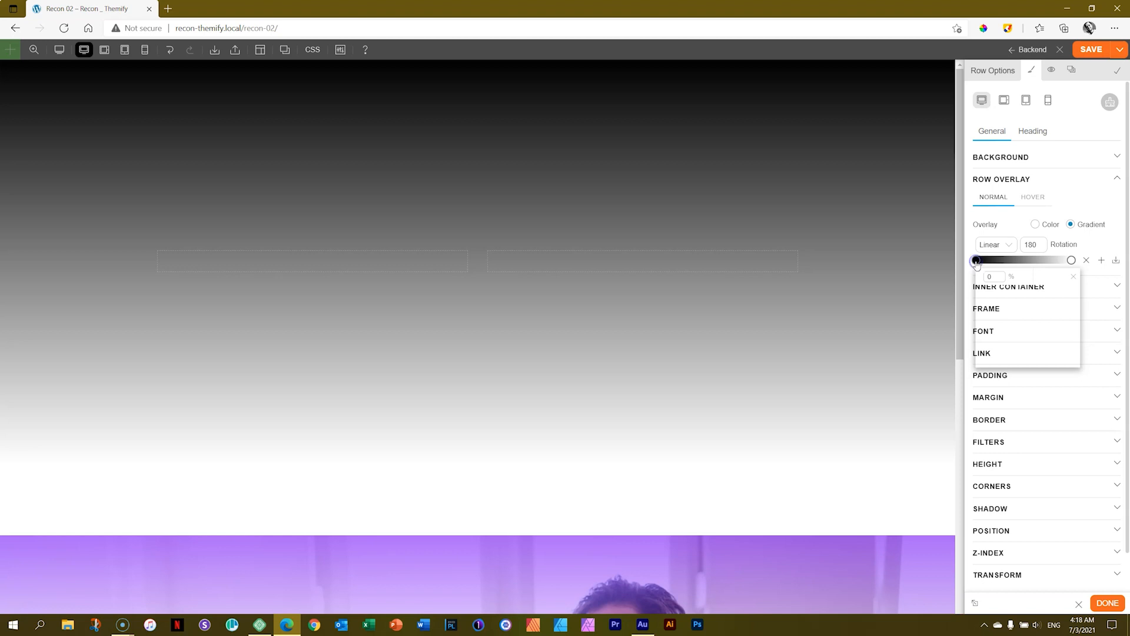
pyautogui.click(978, 261)
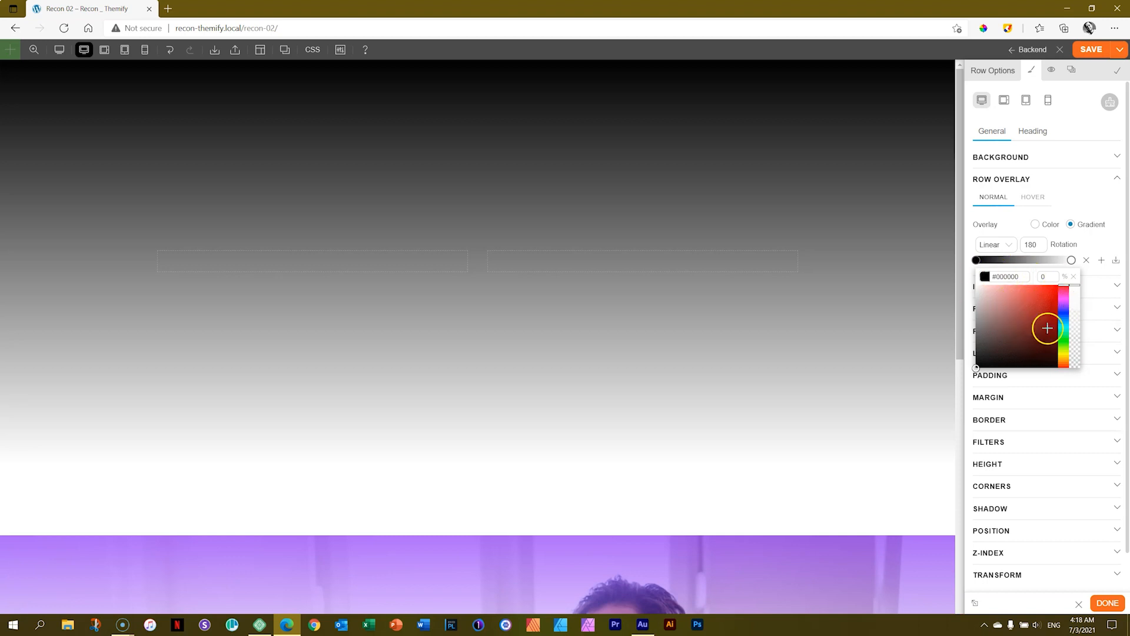
pyautogui.click(1036, 276)
pyautogui.doubleClick(1012, 277)
pyautogui.hotkey('ctrl', 'v')
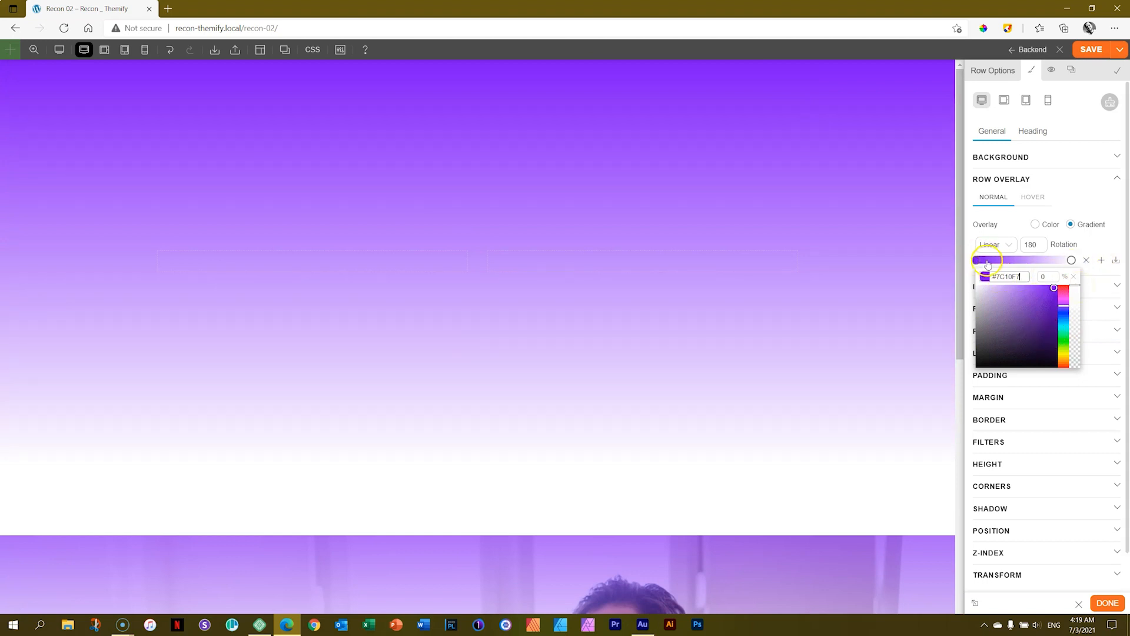
# Make the overlay gradient's white end stop fully transparent and move it to the 40% position.
pyautogui.click(1072, 260)
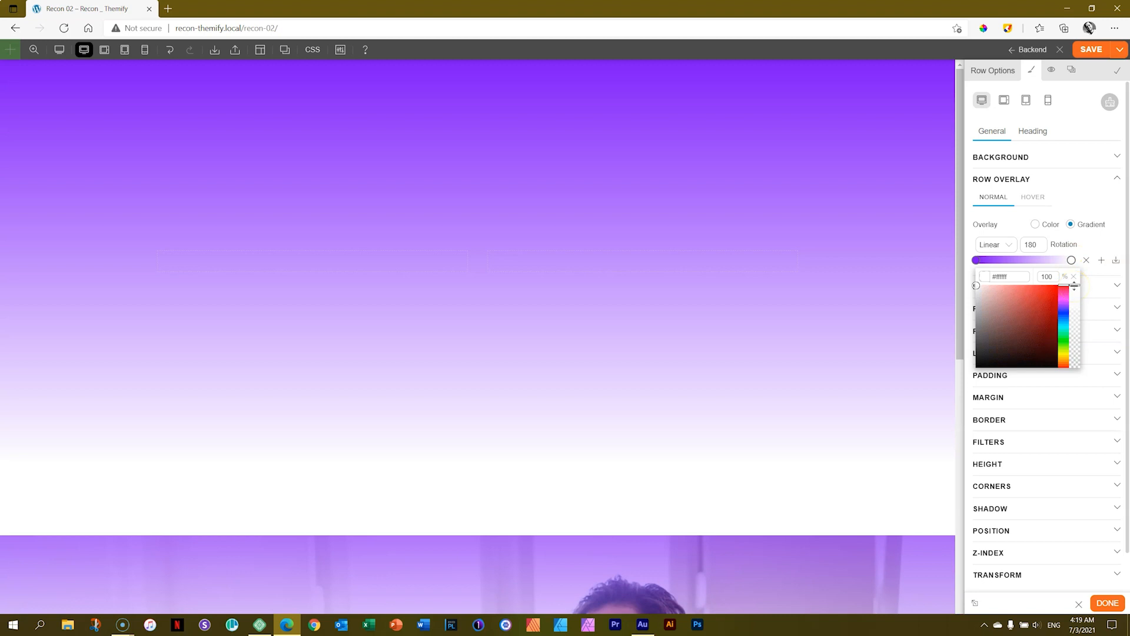
pyautogui.moveTo(1075, 290); pyautogui.dragTo(1087, 381)
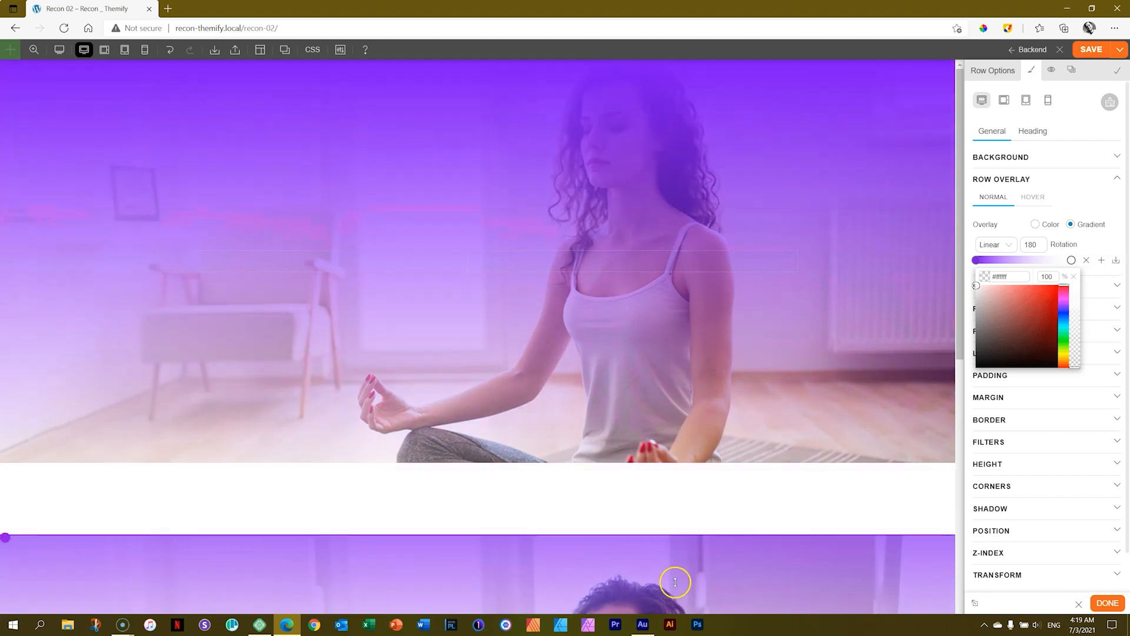
pyautogui.click(1062, 261)
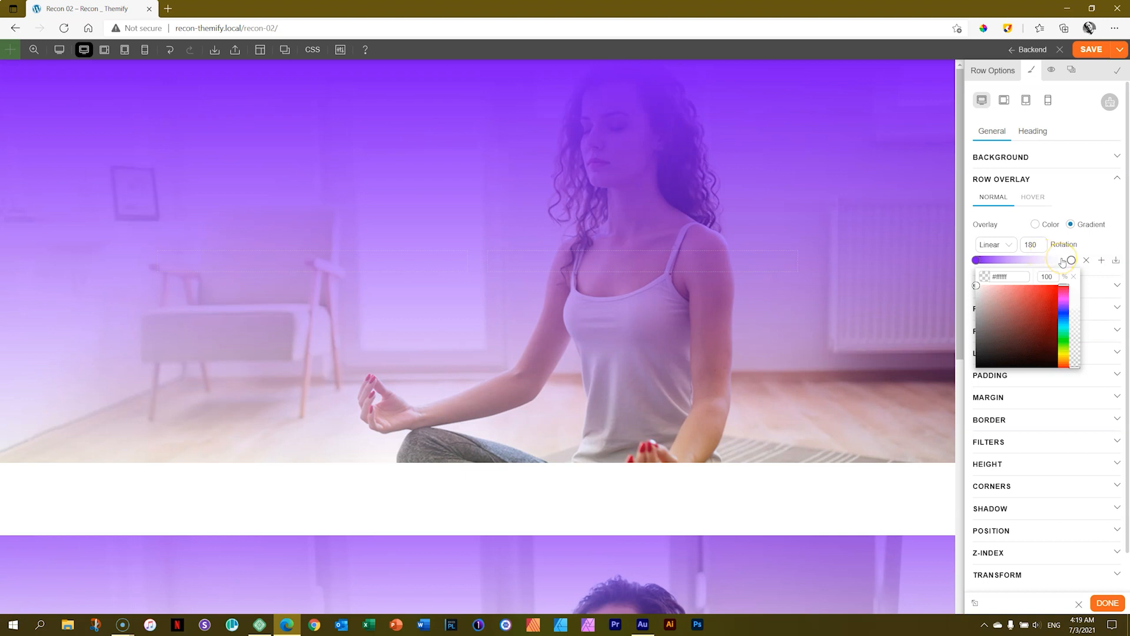
pyautogui.click(1071, 262)
pyautogui.moveTo(1072, 262); pyautogui.dragTo(1015, 265)
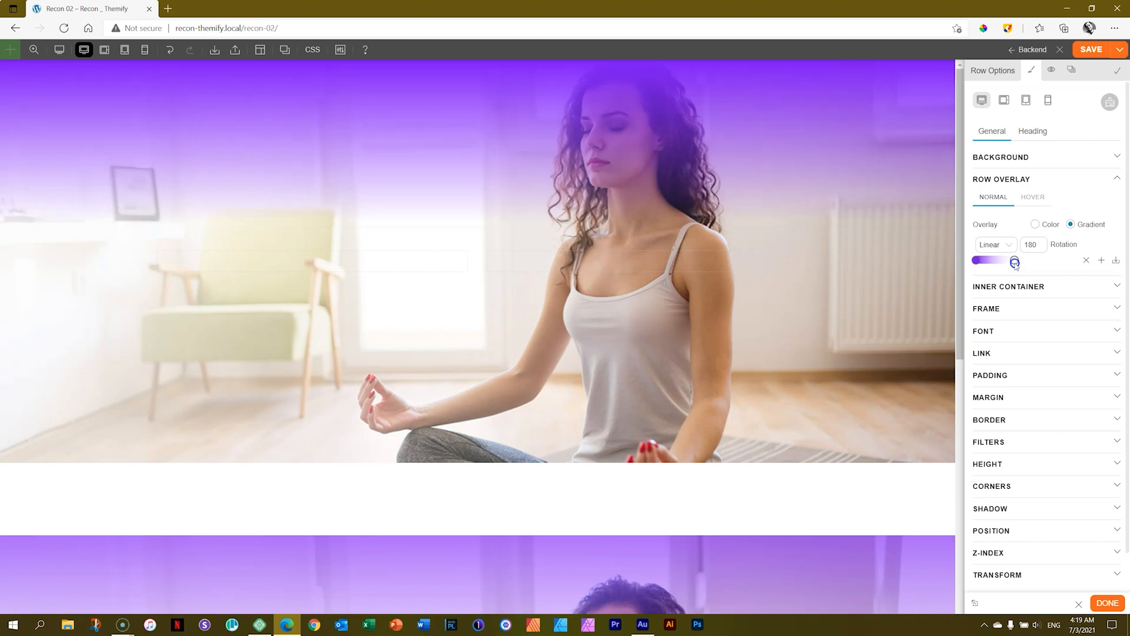
pyautogui.click(1014, 262)
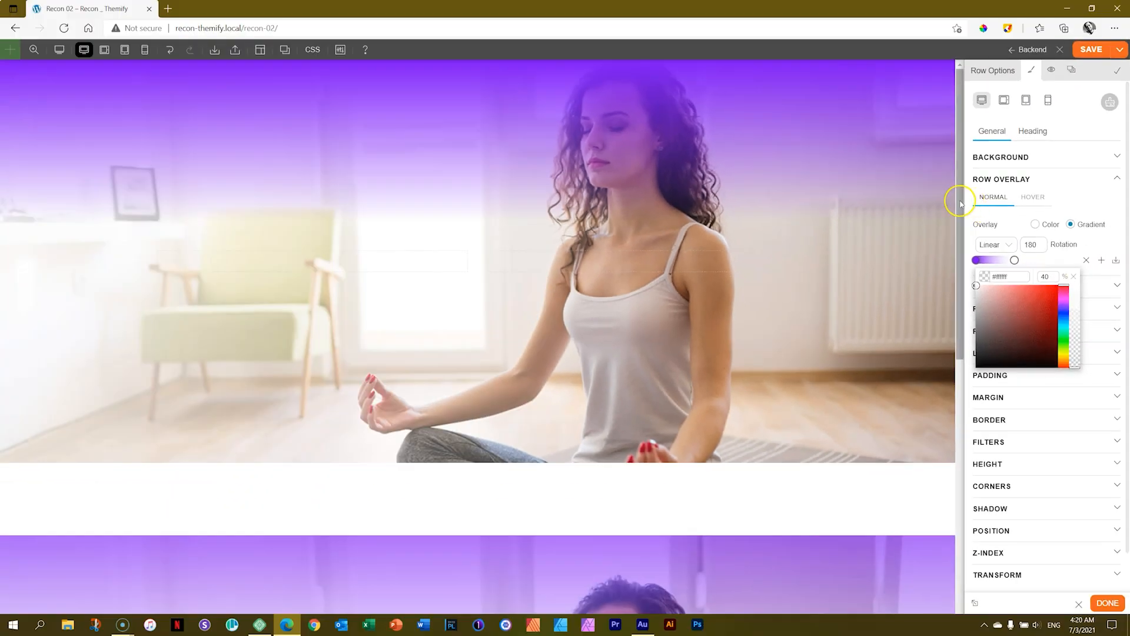
# Lower the opacity of the overlay gradient's purple start stop to match the overlay of the Welcome row below.
pyautogui.scroll(-3, 964, 291)
pyautogui.moveTo(965, 293); pyautogui.dragTo(979, 184)
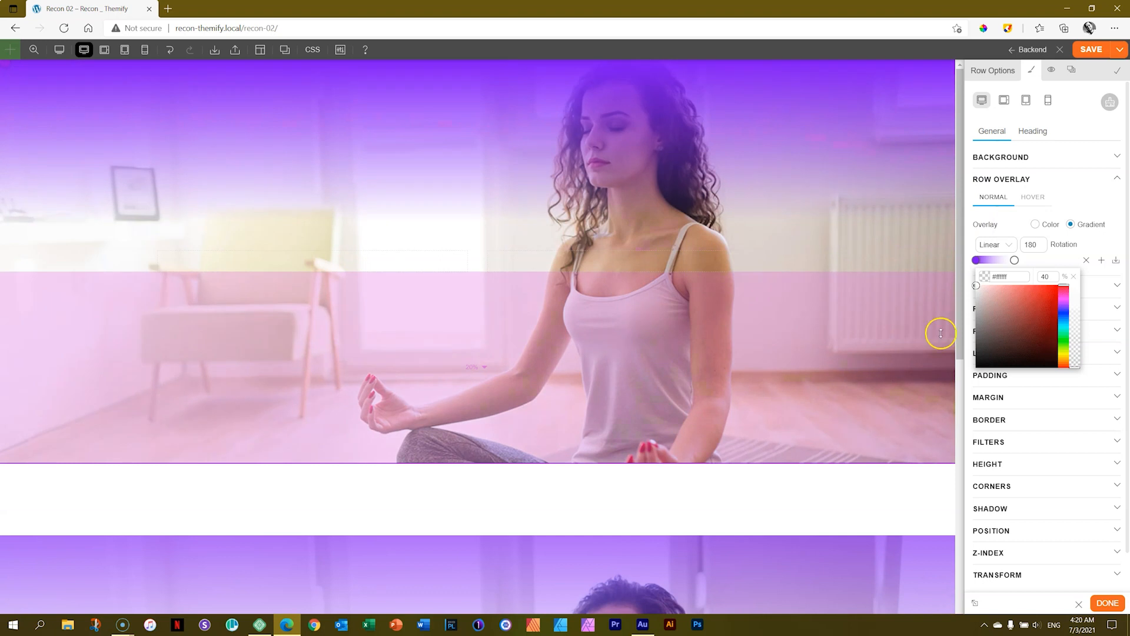
pyautogui.click(976, 260)
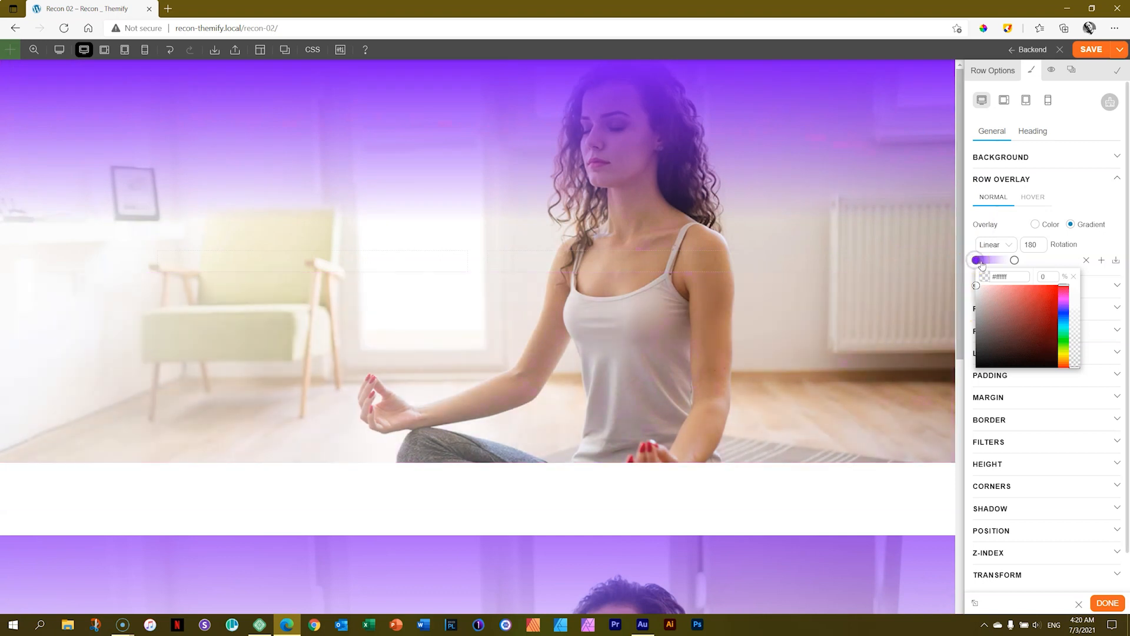
pyautogui.click(977, 261)
pyautogui.click(969, 242)
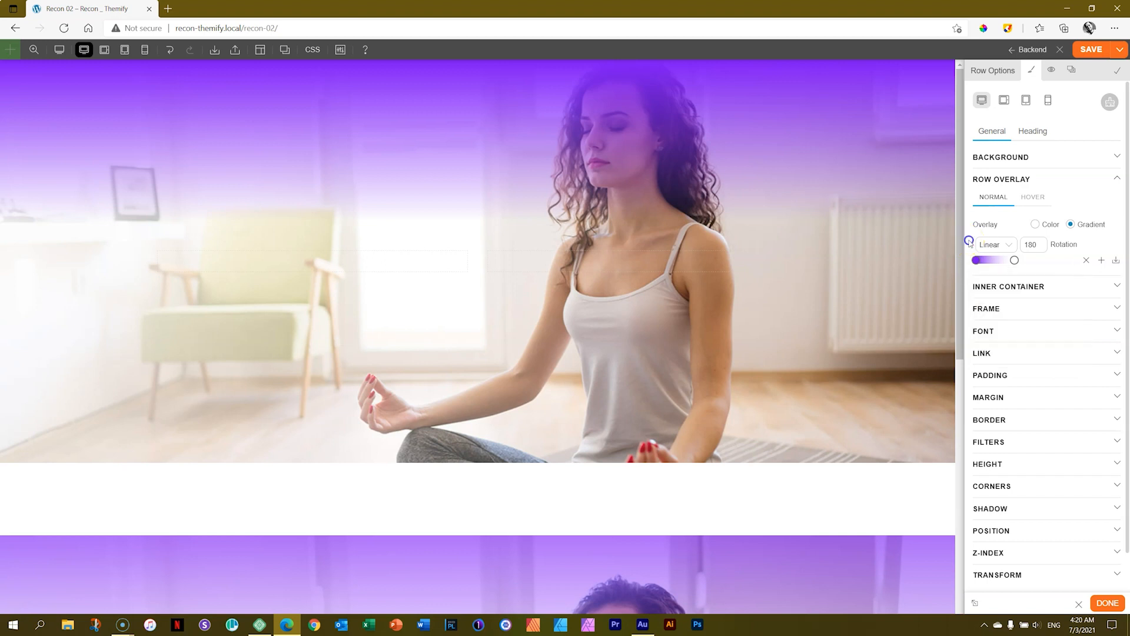
pyautogui.click(976, 261)
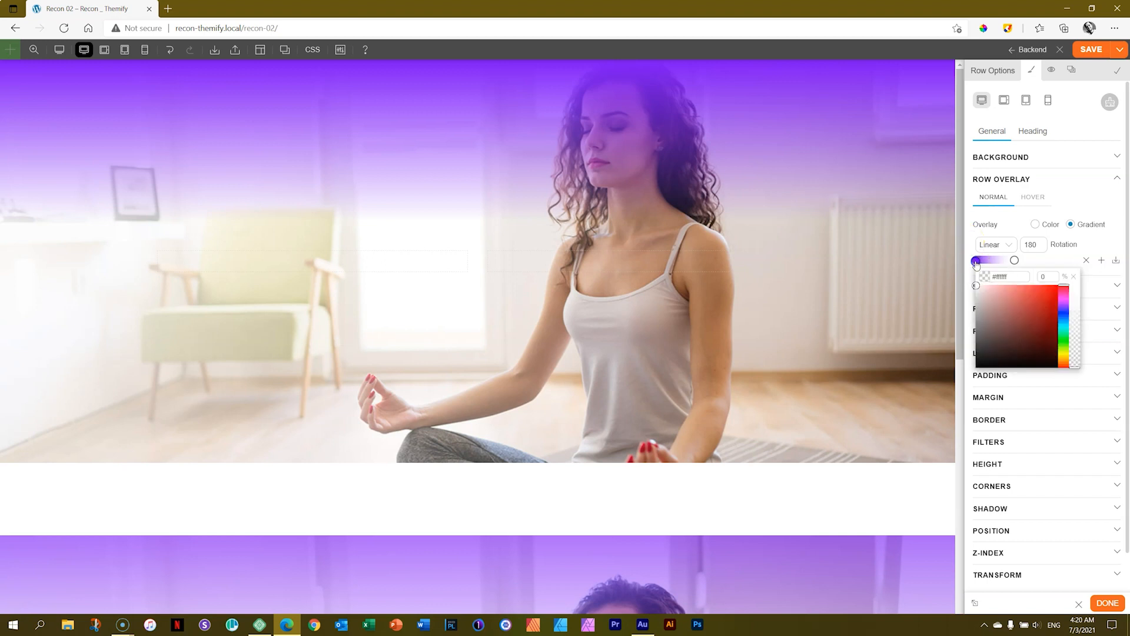
pyautogui.click(1078, 287)
pyautogui.moveTo(1079, 287); pyautogui.dragTo(1077, 306)
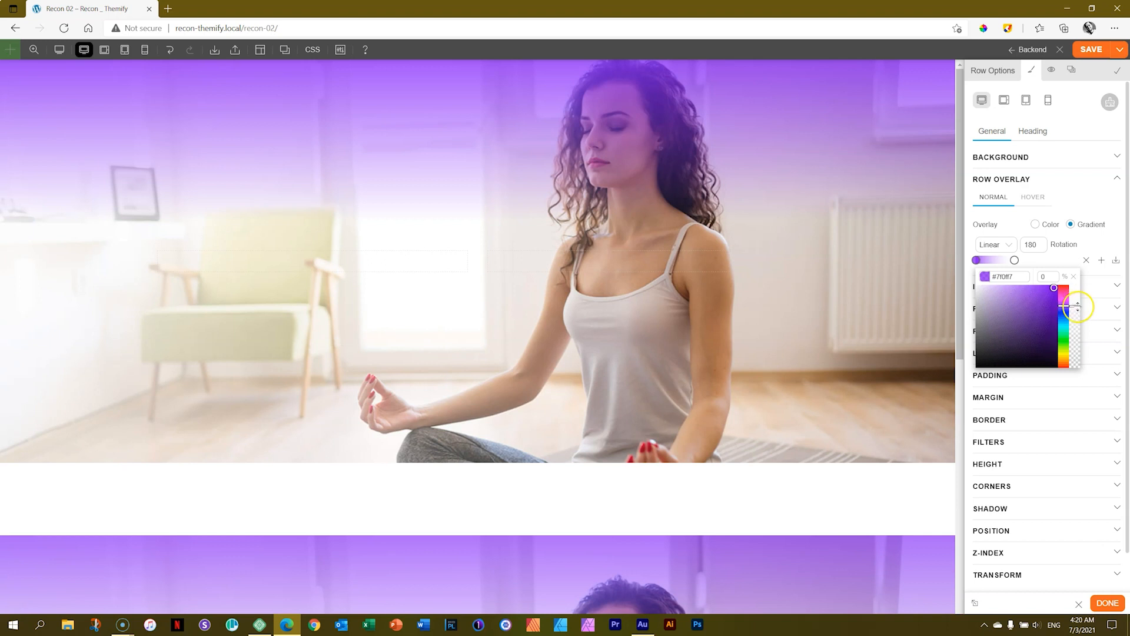
pyautogui.click(1064, 294)
pyautogui.click(973, 237)
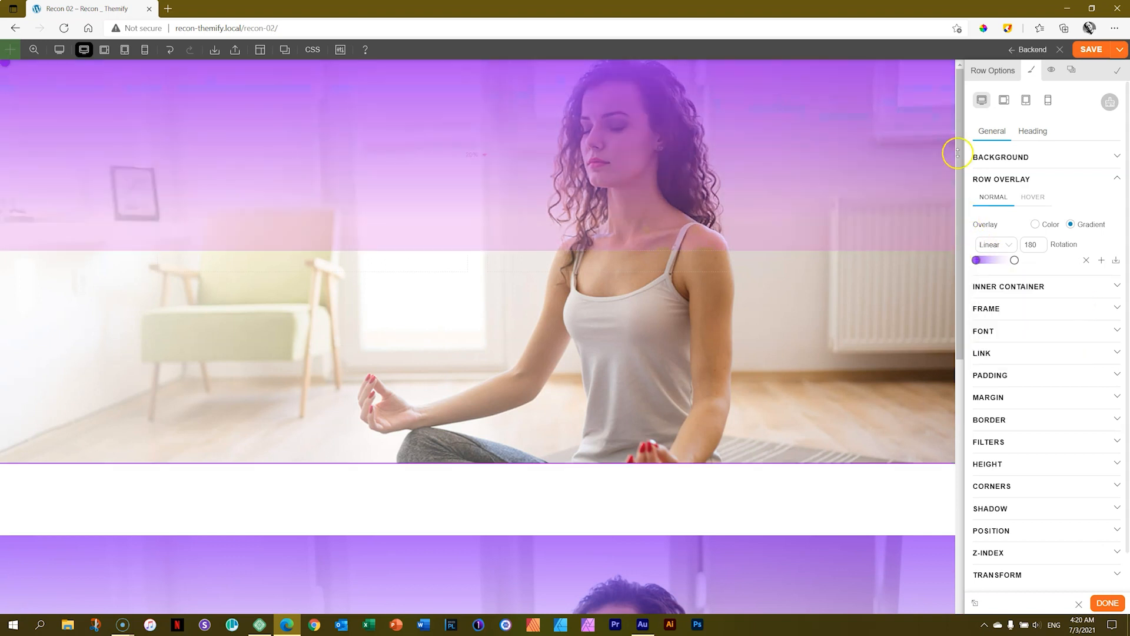
# Save the Recon 02 page and exit the builder to the live page.
pyautogui.click(1091, 50)
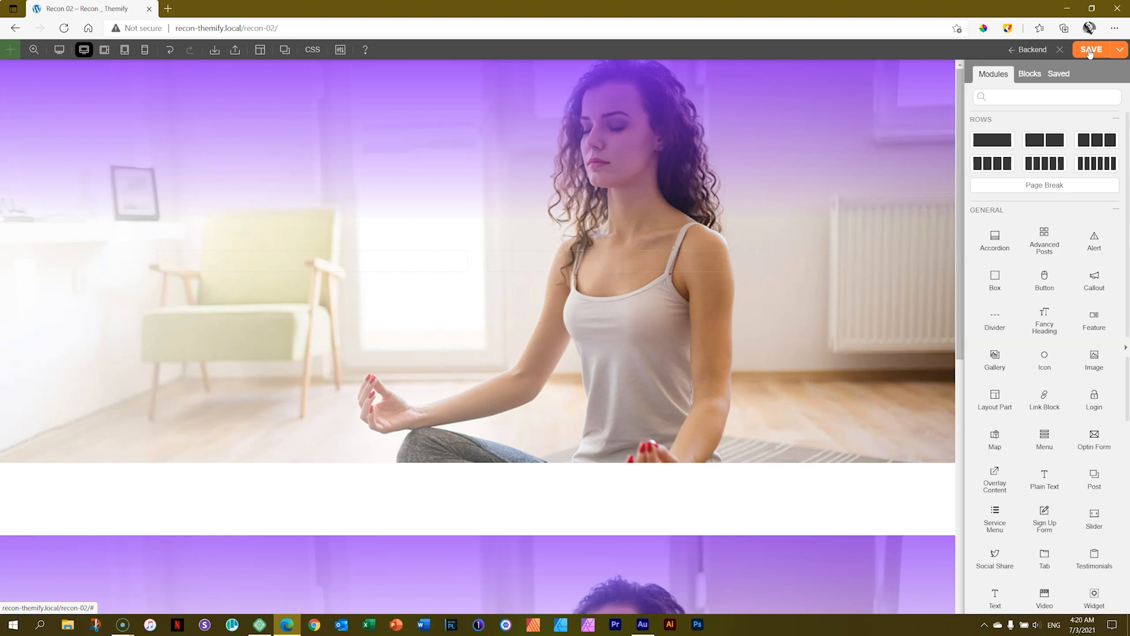
pyautogui.click(1060, 56)
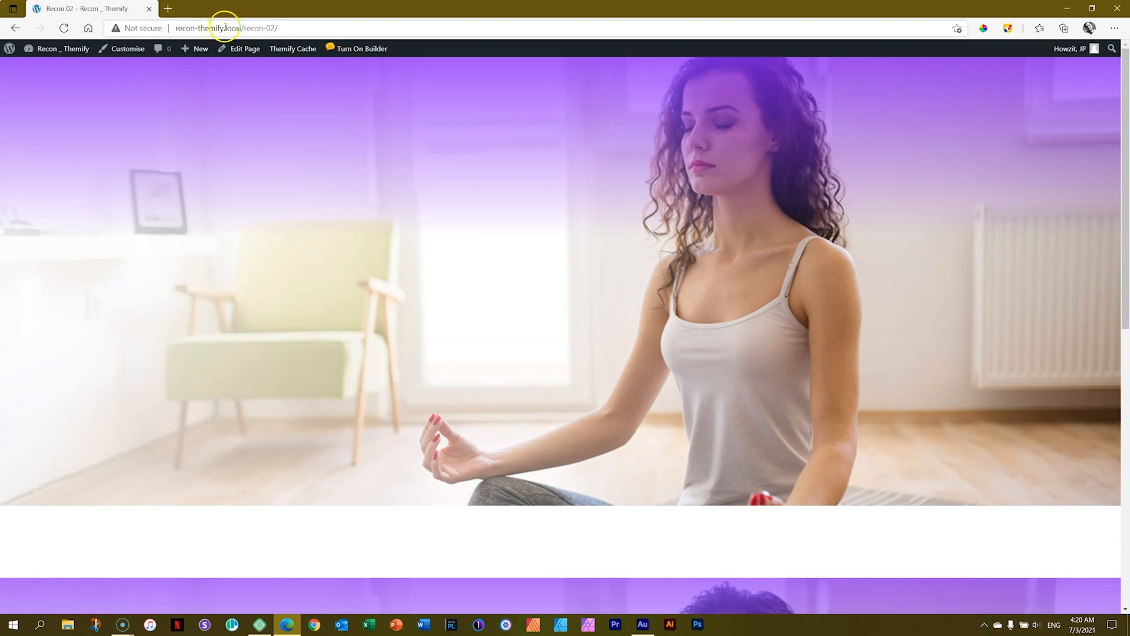
# Preview recon-themify.local/recon-02/ in the multi-device preview app's phone, tablet, laptop and desktop frames, and return to the browser.
pyautogui.click(291, 29)
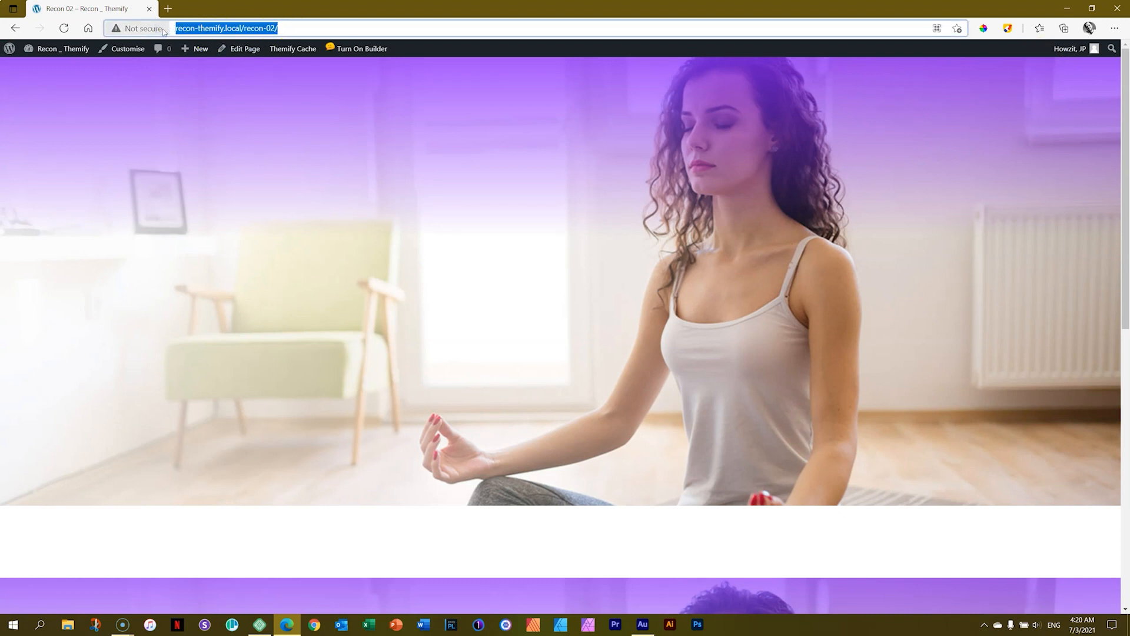
pyautogui.click(206, 624)
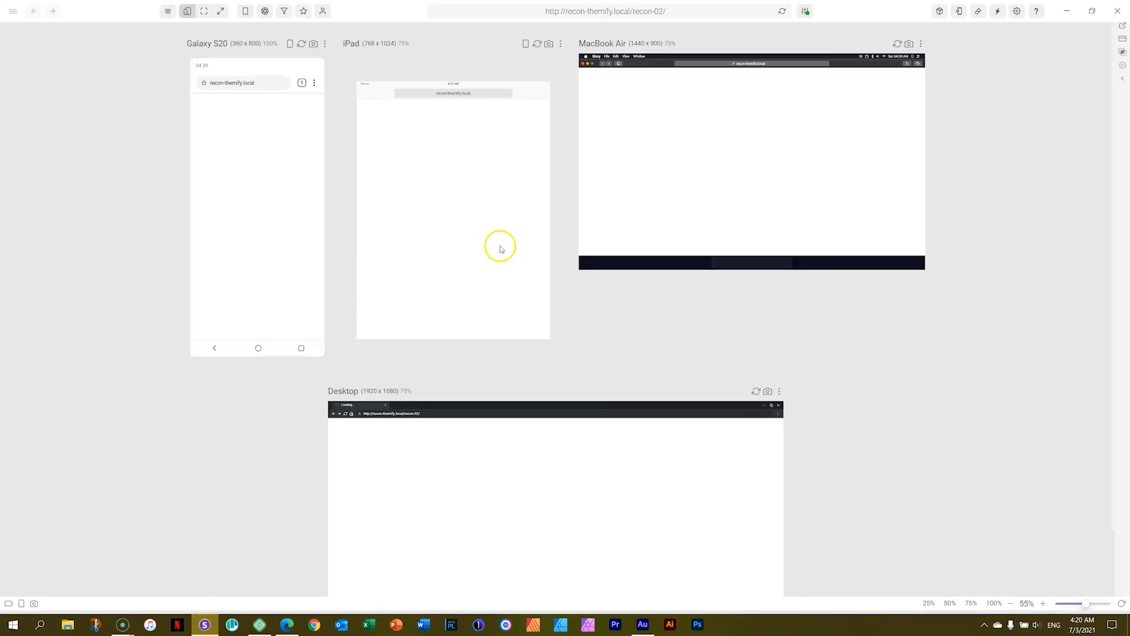
pyautogui.click(614, 13)
pyautogui.press('Return')
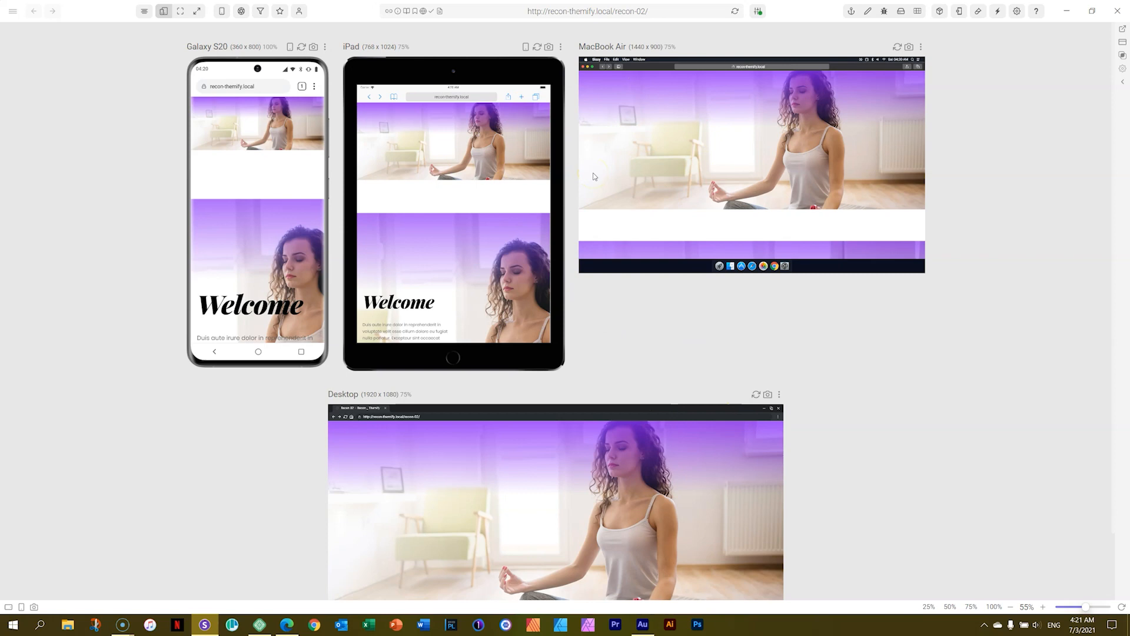
pyautogui.hotkey('alt', 'Tab')
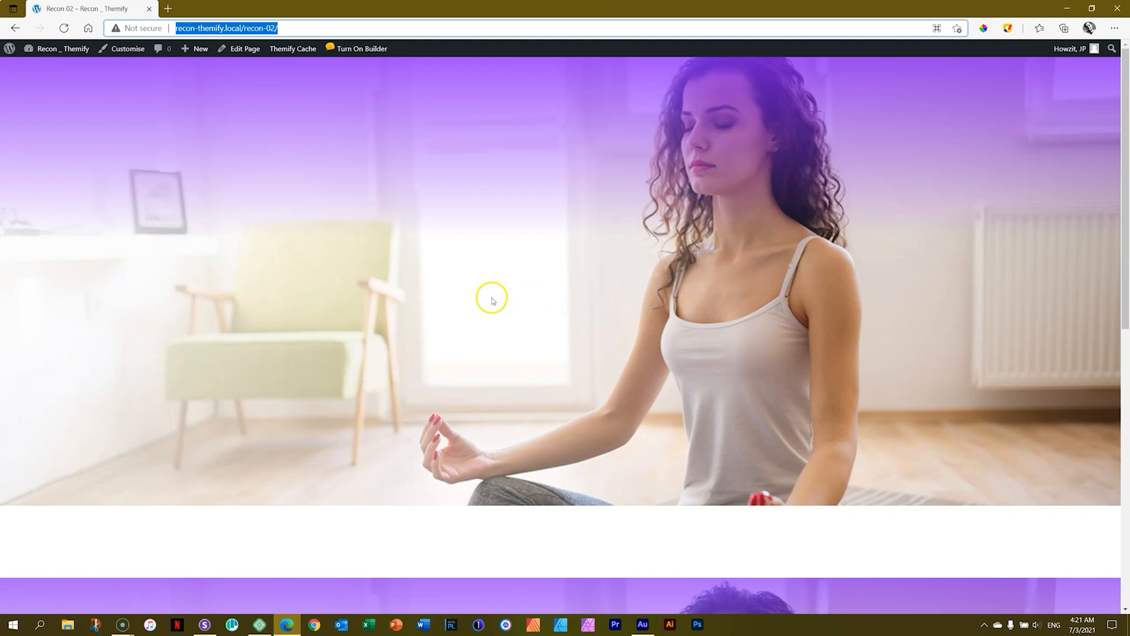
# Turn the builder back on for the Recon 02 page.
pyautogui.click(356, 51)
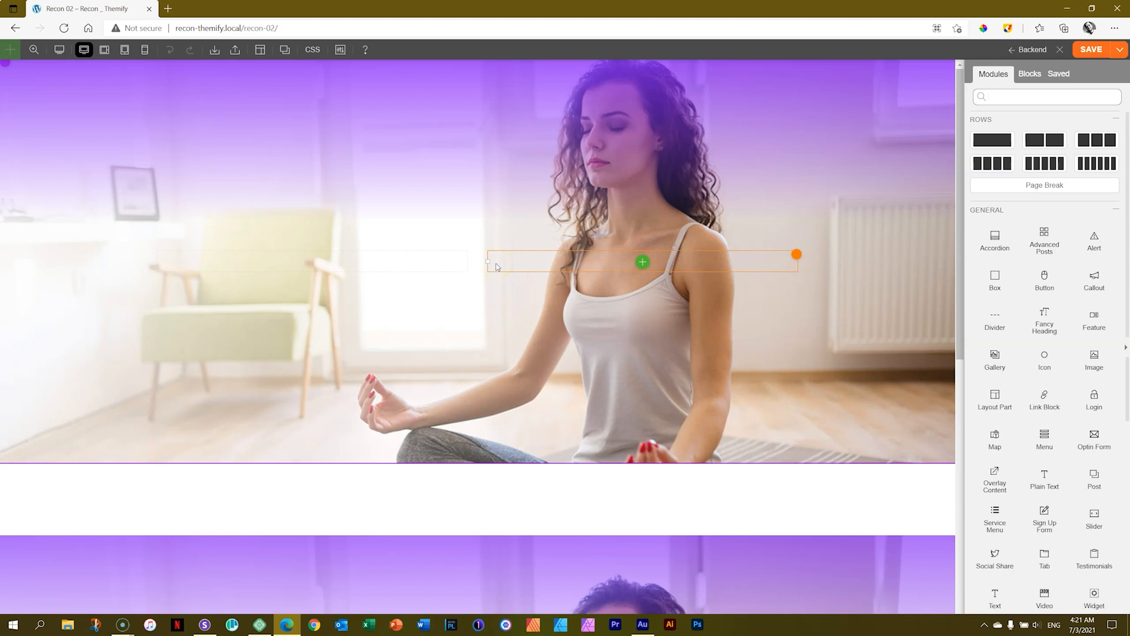
# Try a three-column grid on the hero row and return it to two equal columns.
pyautogui.moveTo(6, 64)
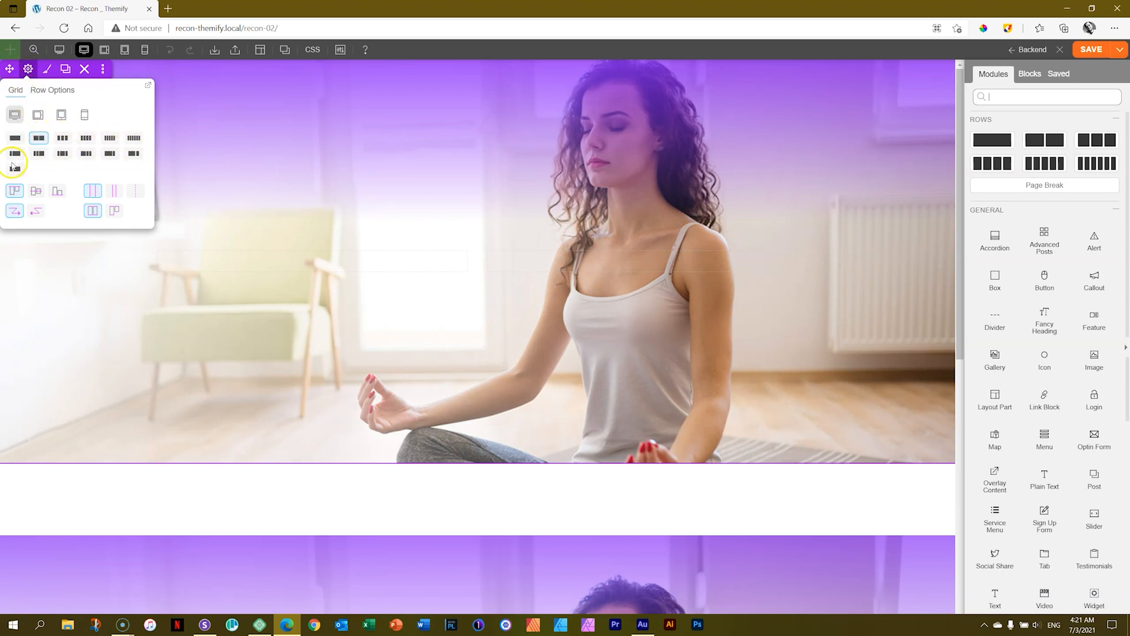
pyautogui.click(64, 141)
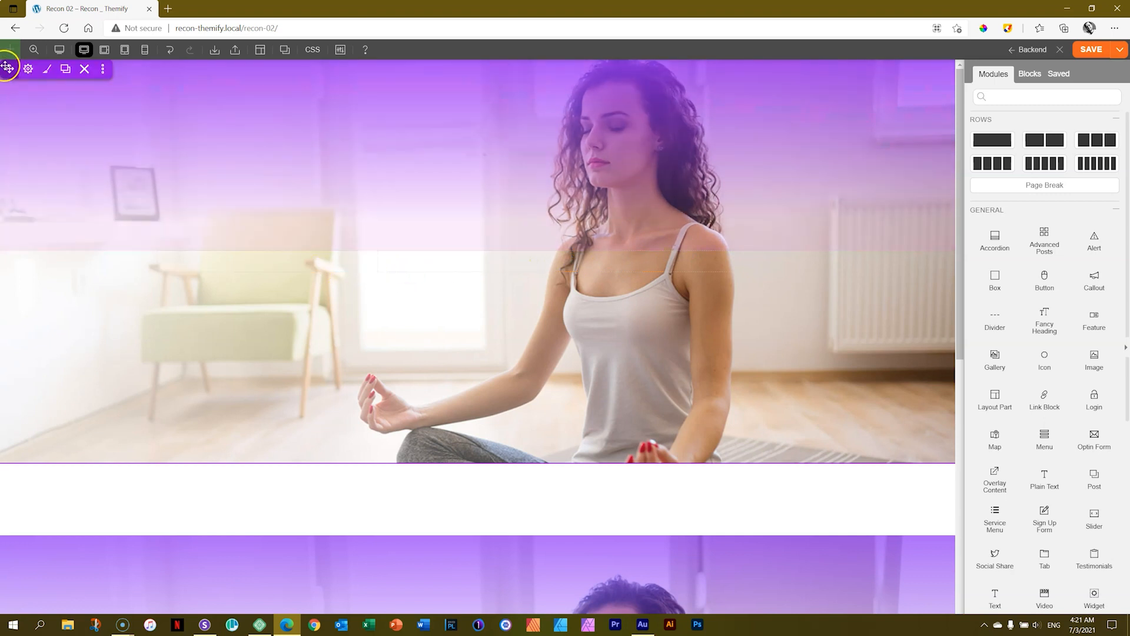
pyautogui.click(27, 68)
pyautogui.click(41, 135)
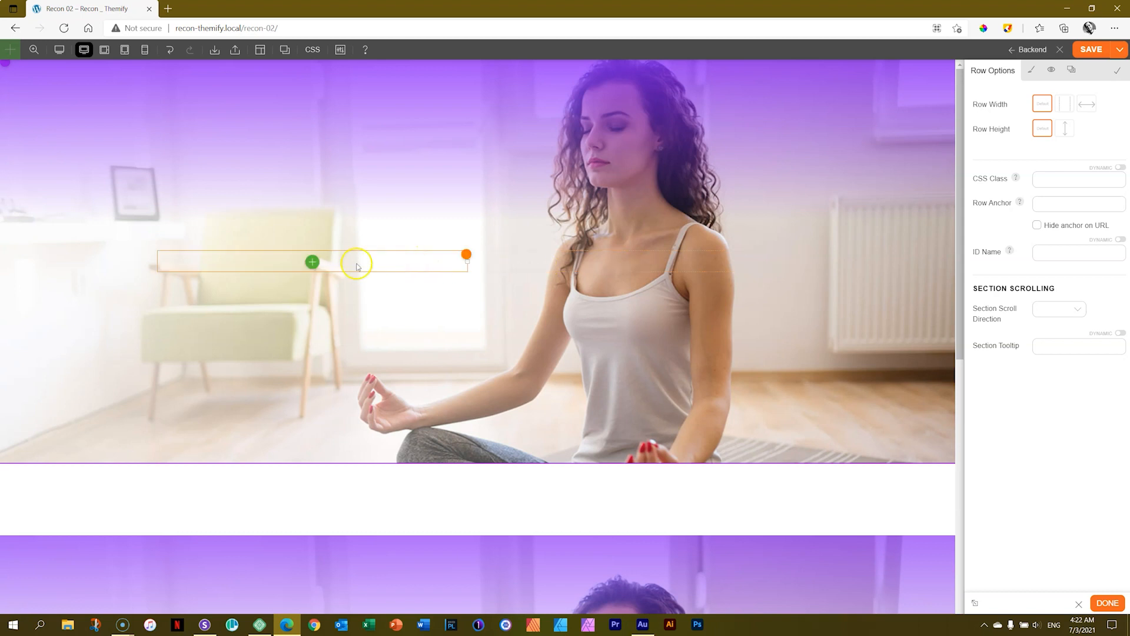
# Search the modules for "tex" and add a Text module to the hero row's first column.
pyautogui.click(311, 262)
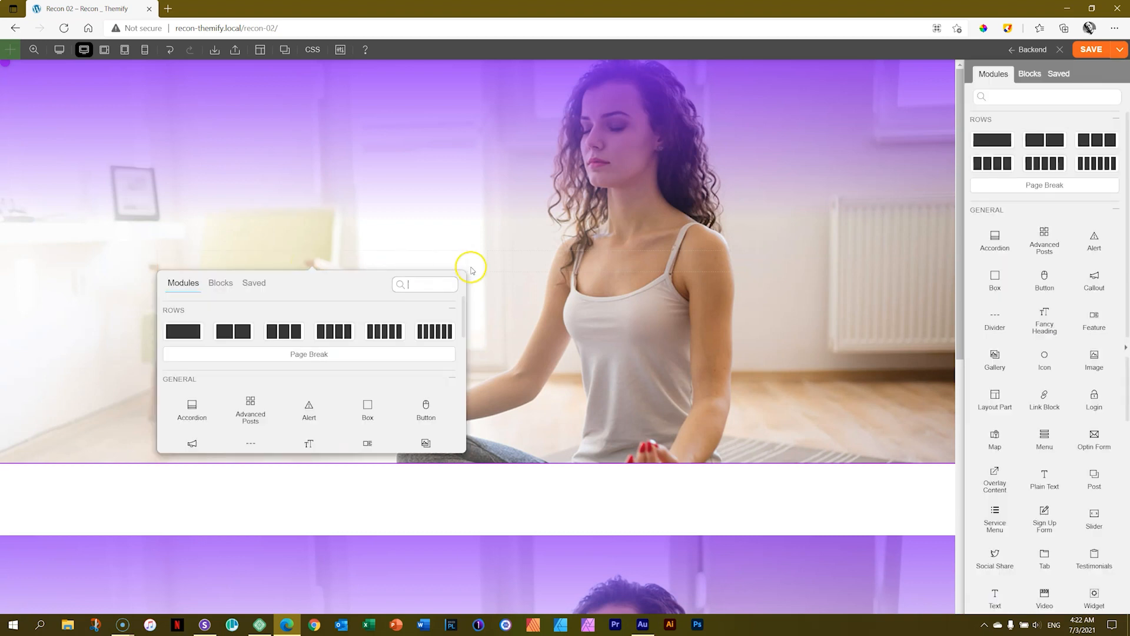
pyautogui.write('h')
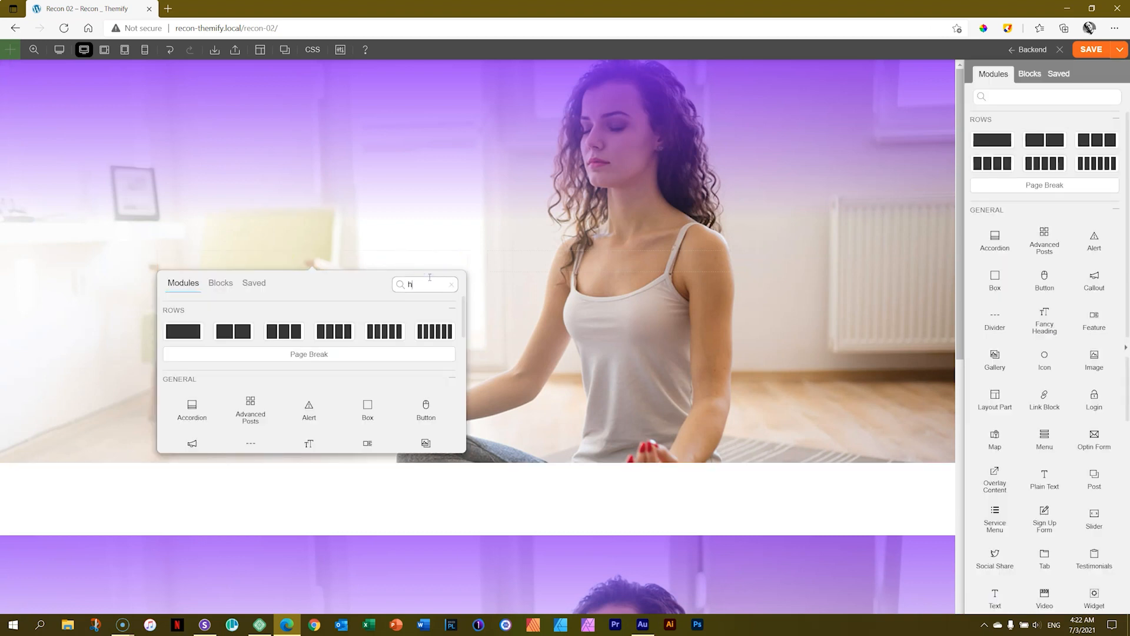
pyautogui.write('ea')
pyautogui.press('BackSpace')
pyautogui.press('BackSpace')
pyautogui.press('BackSpace')
pyautogui.write('tex')
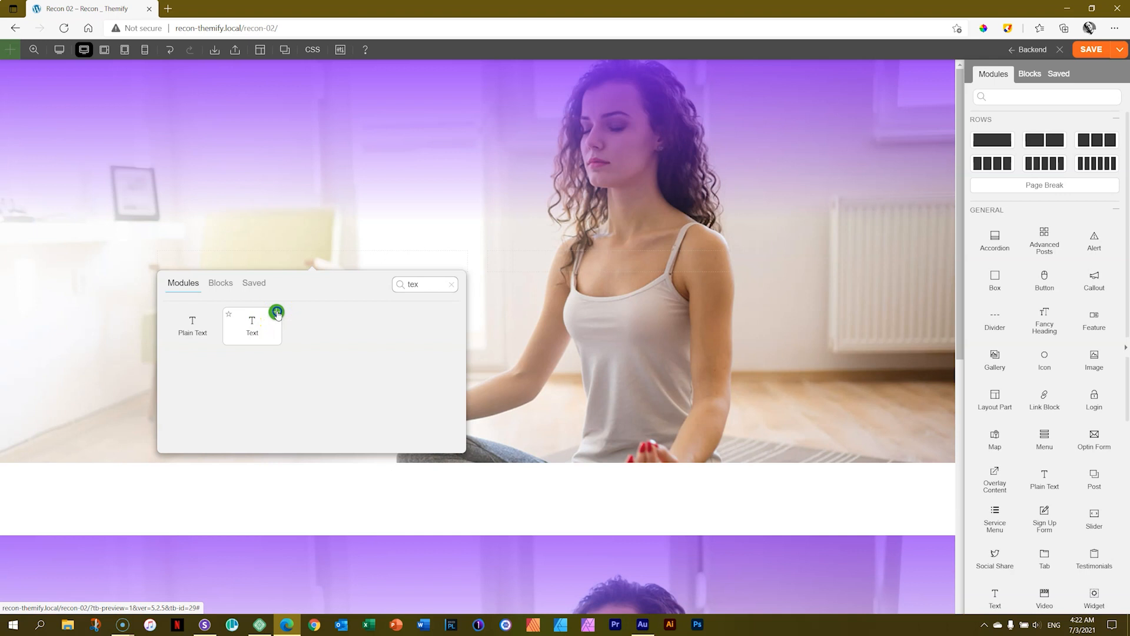
pyautogui.click(277, 313)
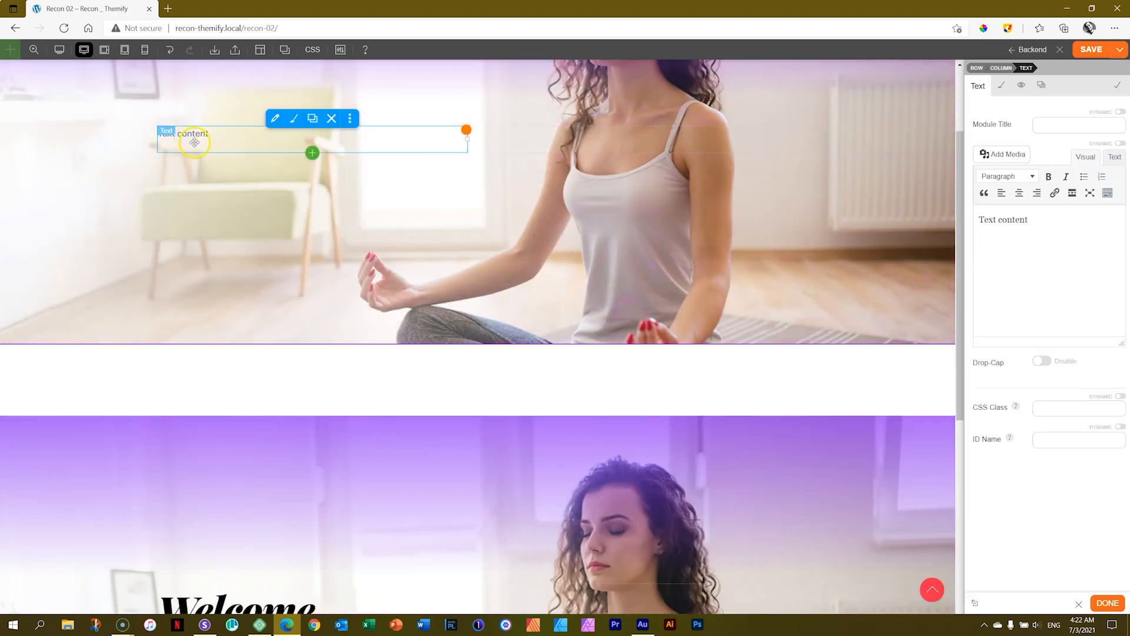
# Replace the Text module's placeholder content with "Welcome" and start a new paragraph below it.
pyautogui.click(209, 131)
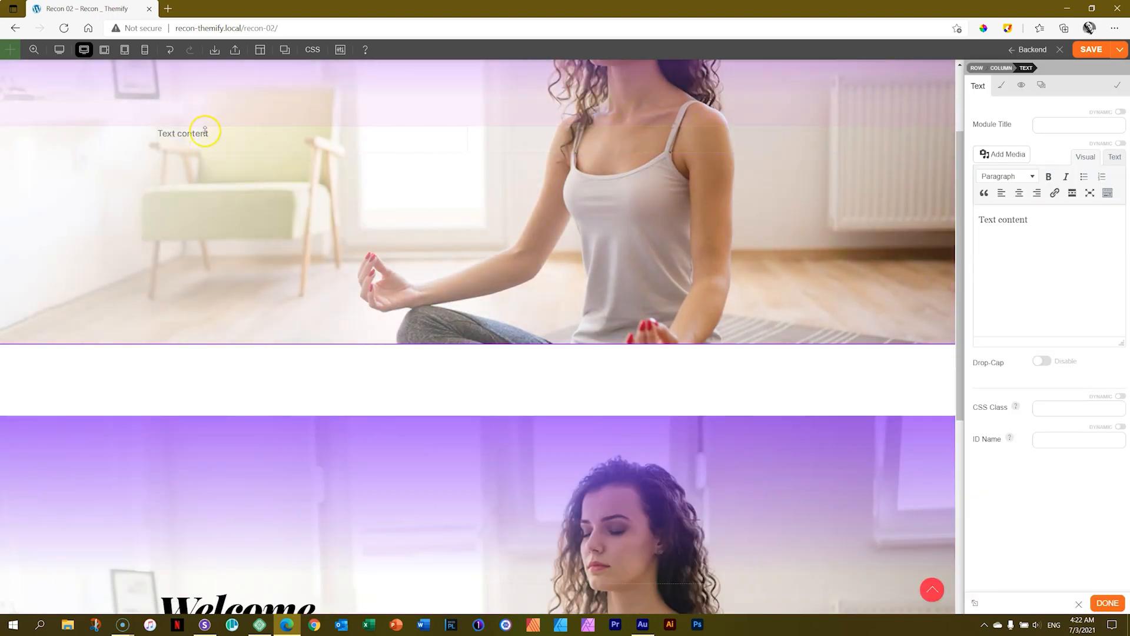
pyautogui.moveTo(1058, 219); pyautogui.dragTo(978, 219)
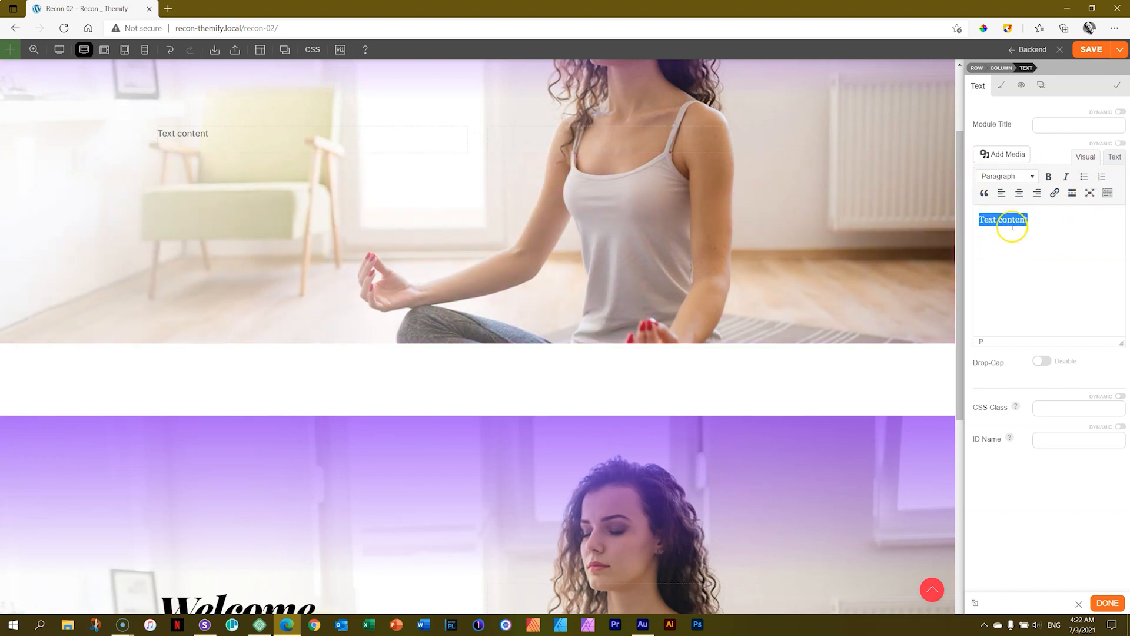
pyautogui.write('WElcome')
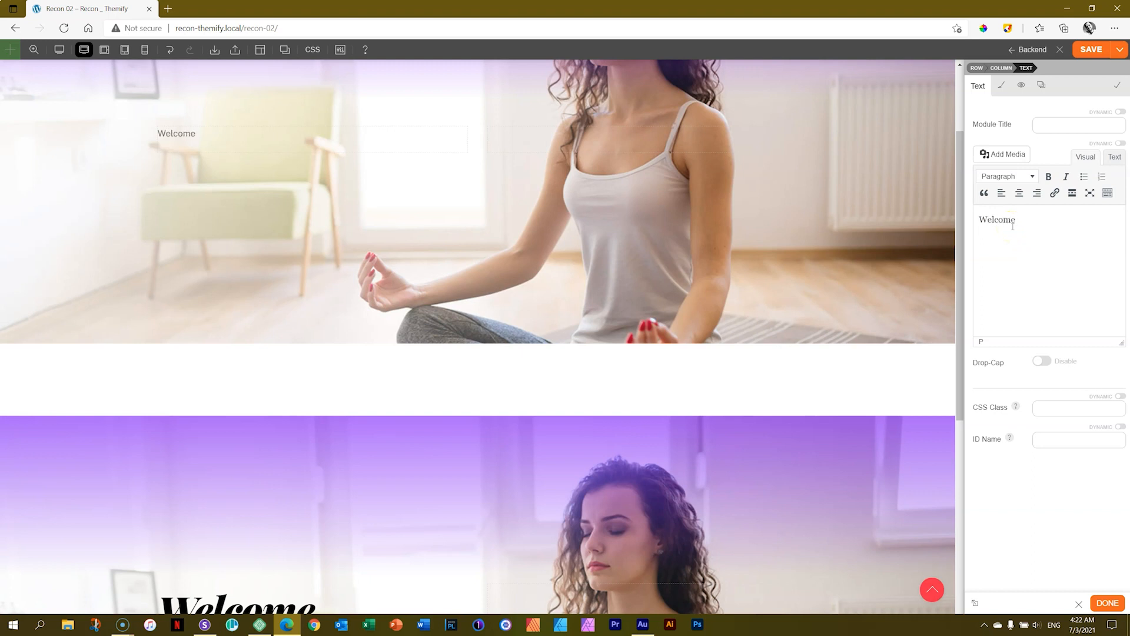
pyautogui.press('Return')
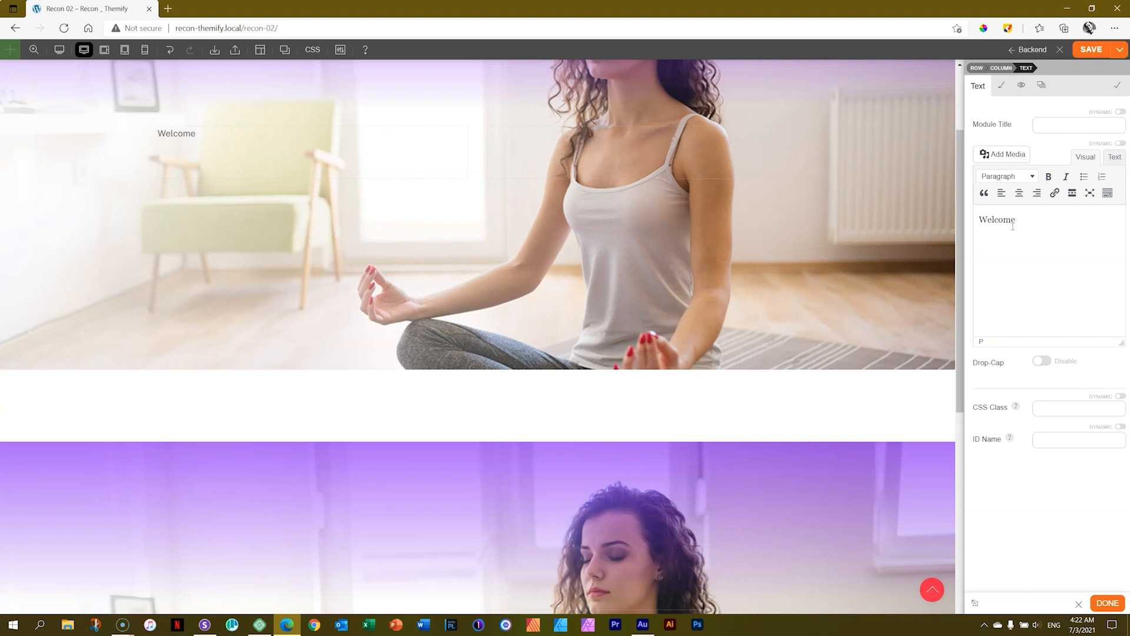
# Open loremipsum.io in a new browser tab and copy the placeholder passage from "Duis aute irure" to "laborum.".
pyautogui.click(168, 8)
pyautogui.write('llo')
pyautogui.press('BackSpace')
pyautogui.press('BackSpace')
pyautogui.write('orem')
pyautogui.press('Return')
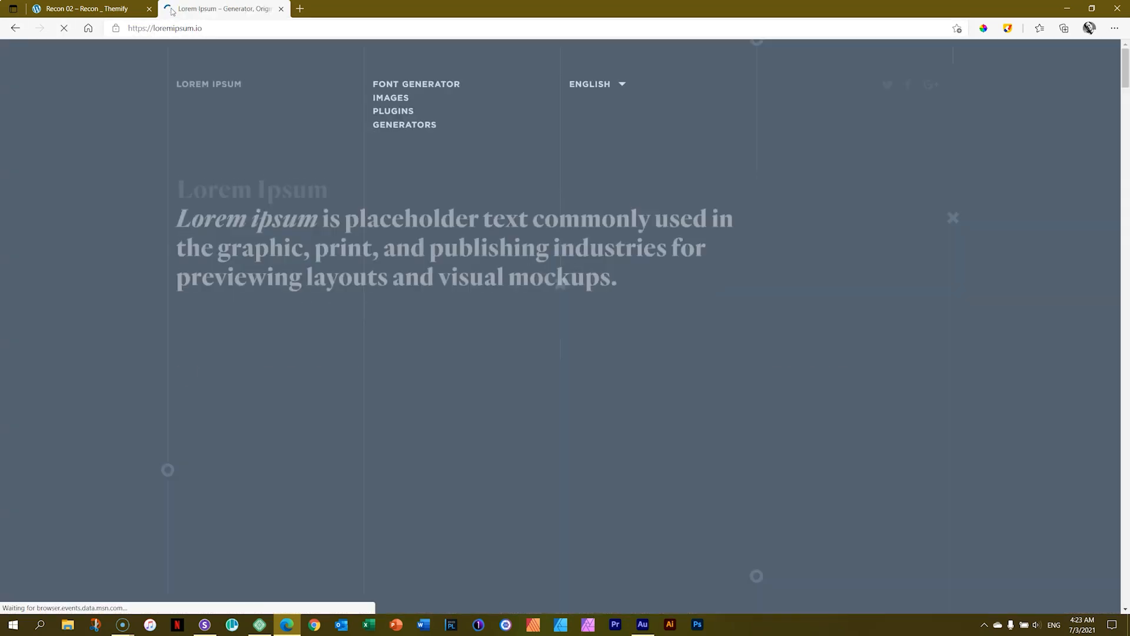
pyautogui.moveTo(613, 450); pyautogui.dragTo(347, 527)
pyautogui.rightClick(383, 495)
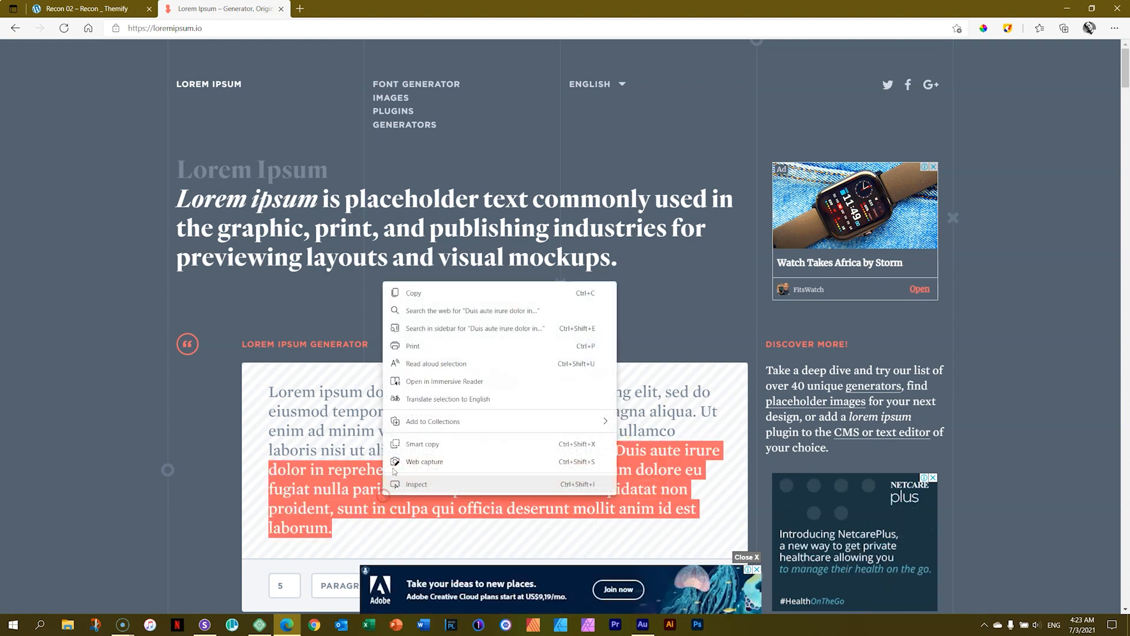
pyautogui.click(400, 292)
# Return to the Recon 02 builder and paste the copied placeholder passage as the paragraph below "Welcome".
pyautogui.click(109, 7)
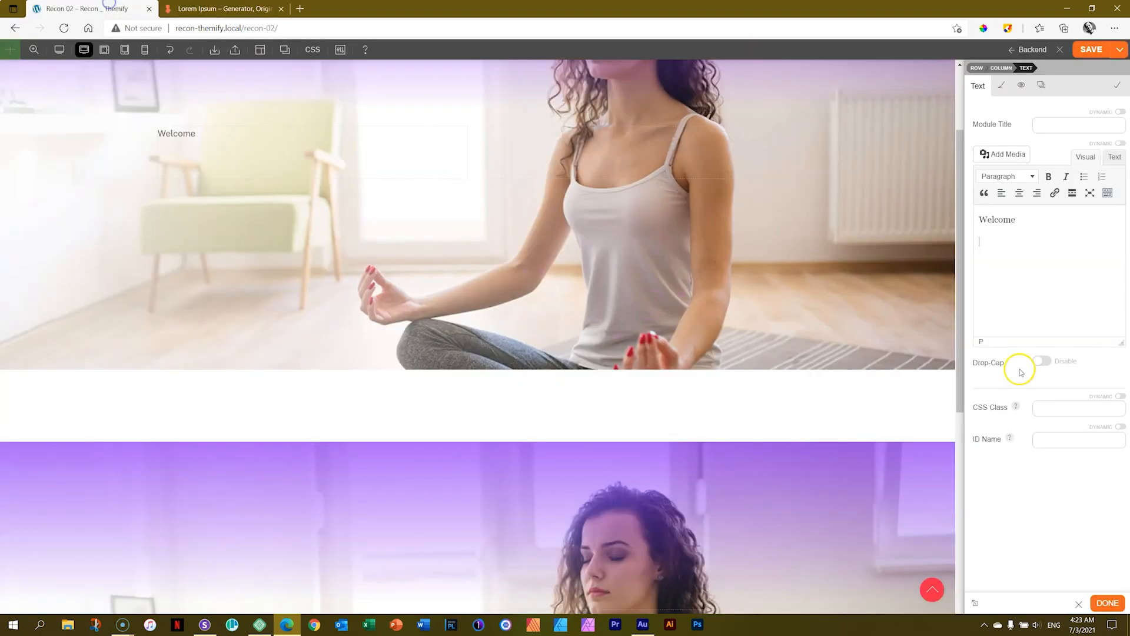
pyautogui.click(991, 243)
pyautogui.hotkey('ctrl', 'v')
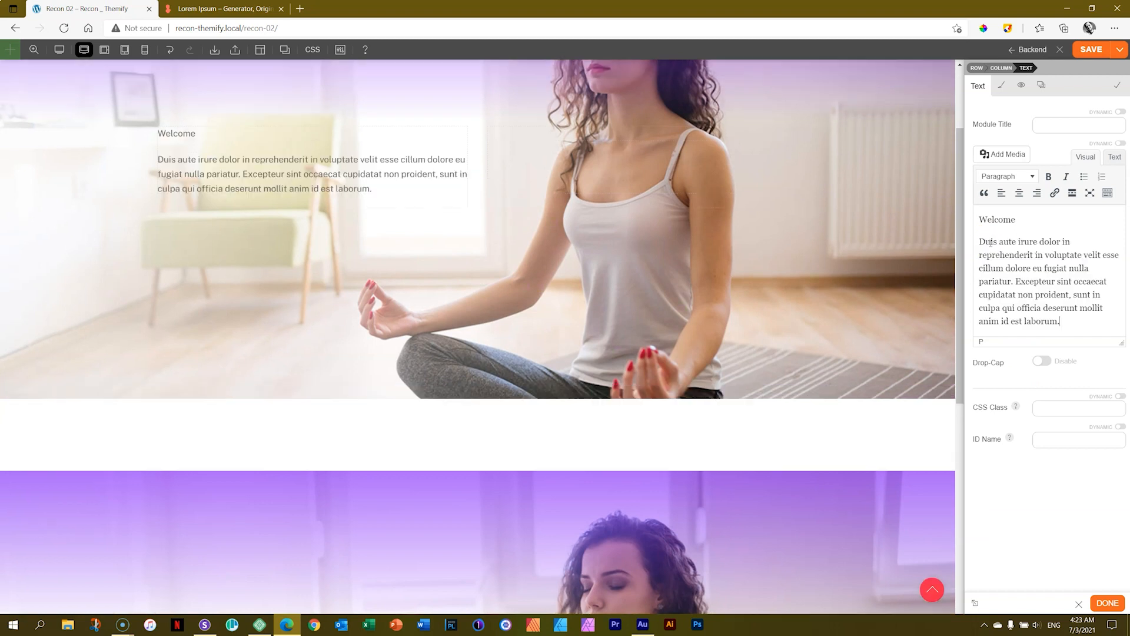
# Format the "Welcome" line as Heading 2, leaving the passage below it as a paragraph.
pyautogui.click(1033, 222)
pyautogui.click(1031, 177)
pyautogui.click(1004, 240)
pyautogui.click(163, 141)
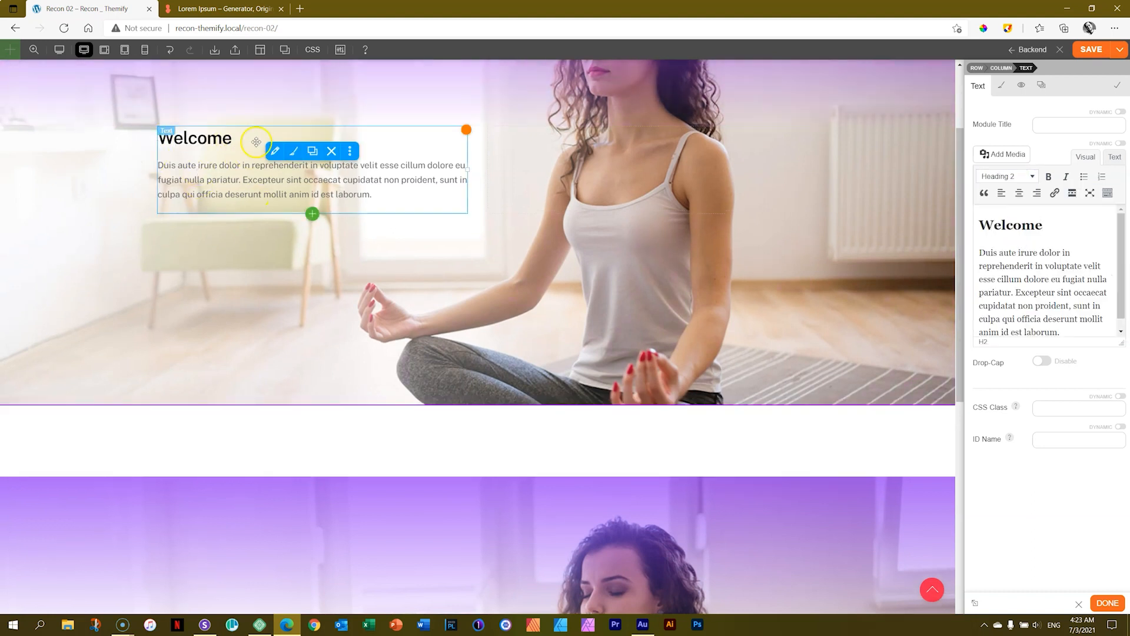
pyautogui.click(1052, 276)
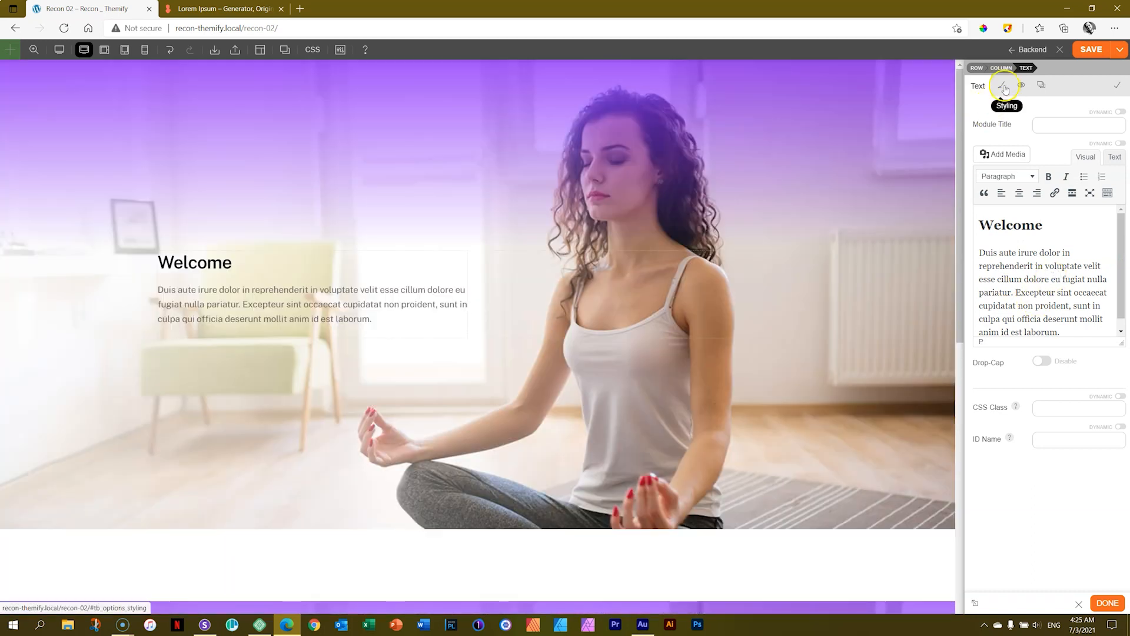
# Set the Text module's Heading 2 font family to Playfair Display.
pyautogui.click(1004, 87)
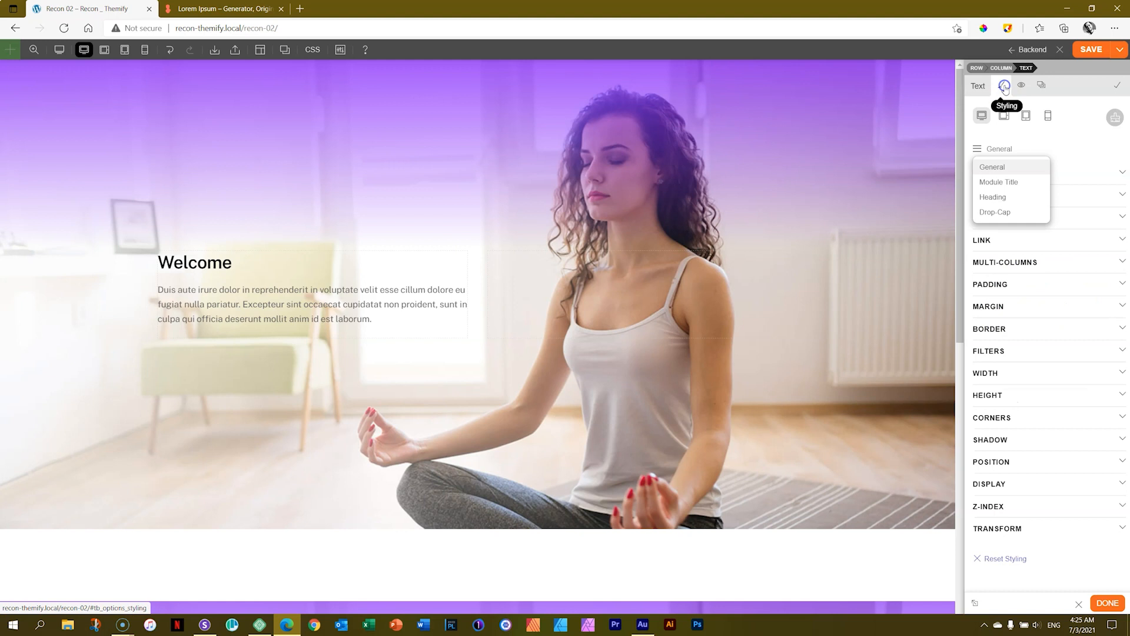
pyautogui.click(994, 150)
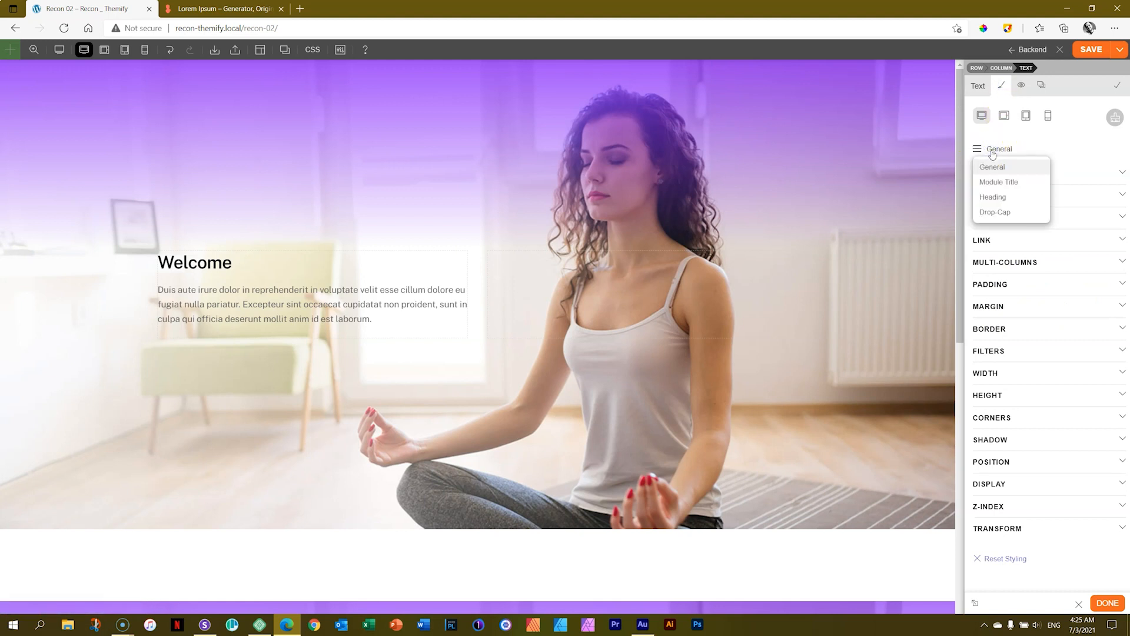
pyautogui.click(993, 197)
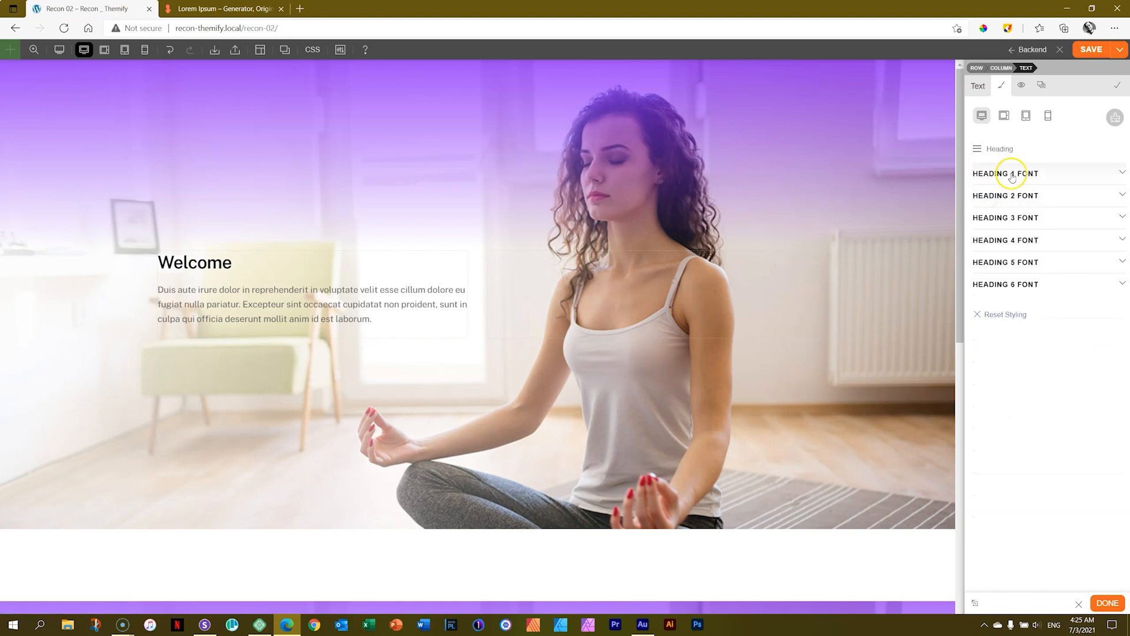
pyautogui.click(1008, 195)
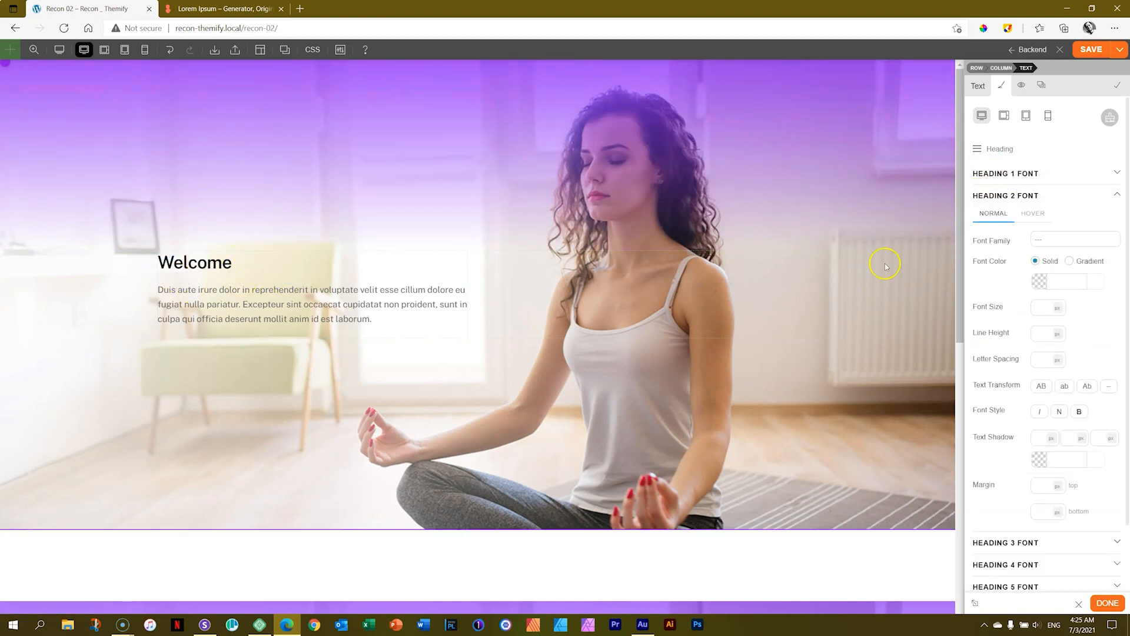
pyautogui.click(1046, 245)
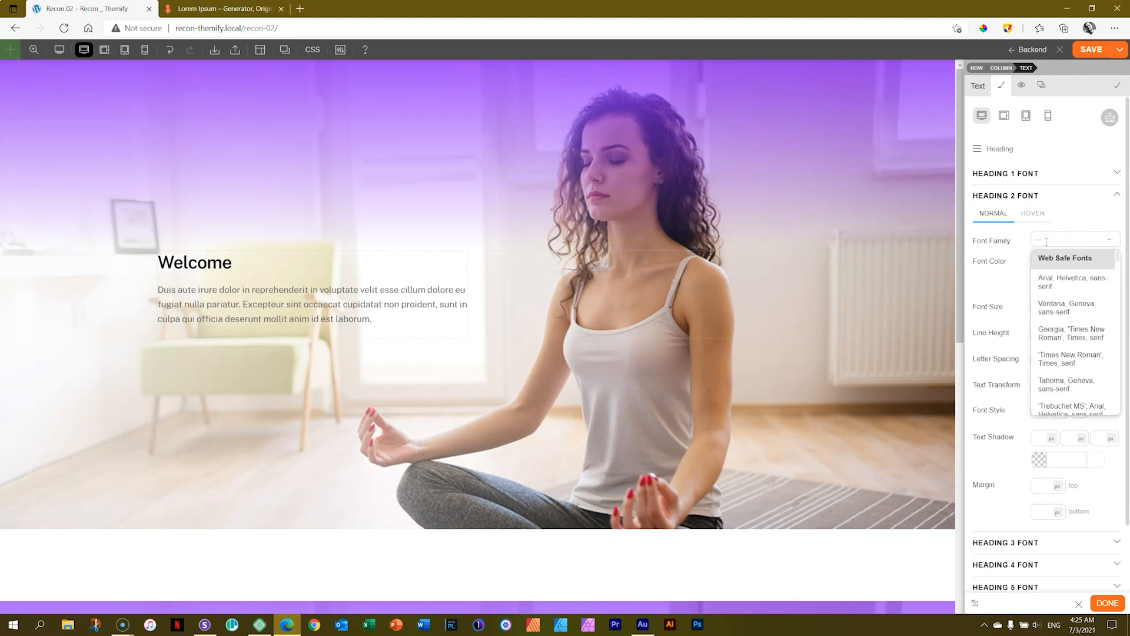
pyautogui.write('Play')
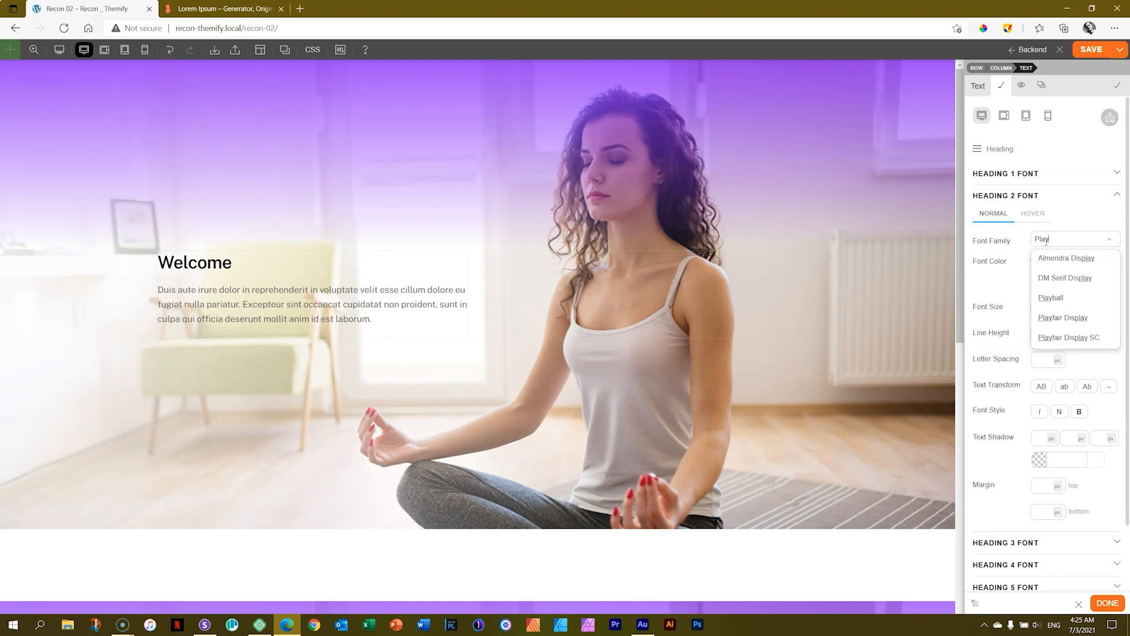
pyautogui.write('fair')
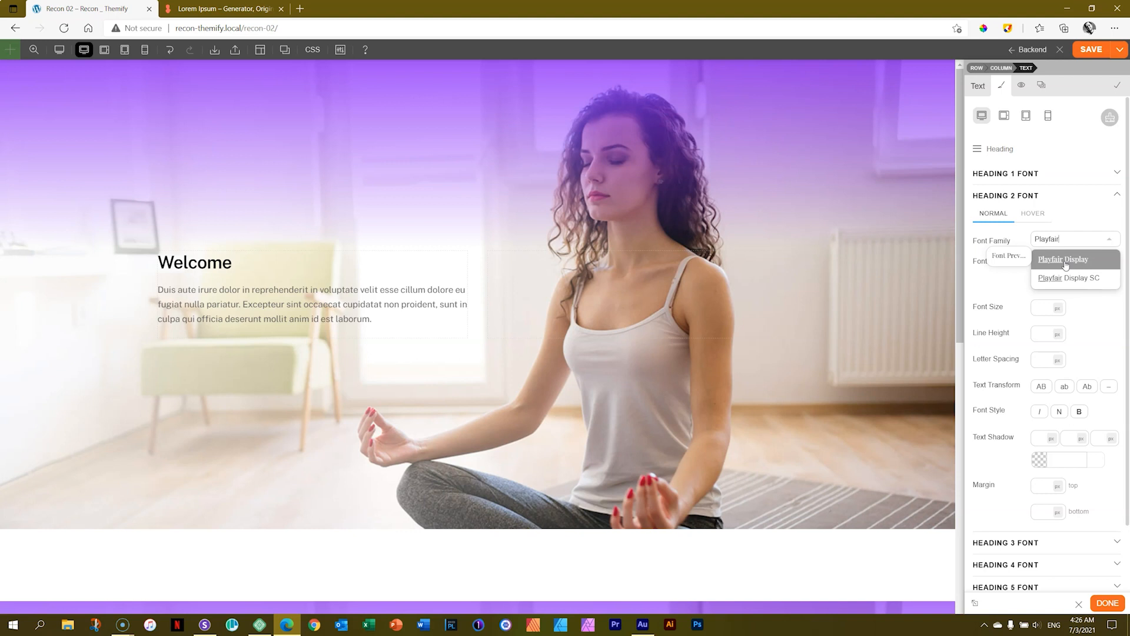
pyautogui.click(1066, 260)
pyautogui.click(203, 268)
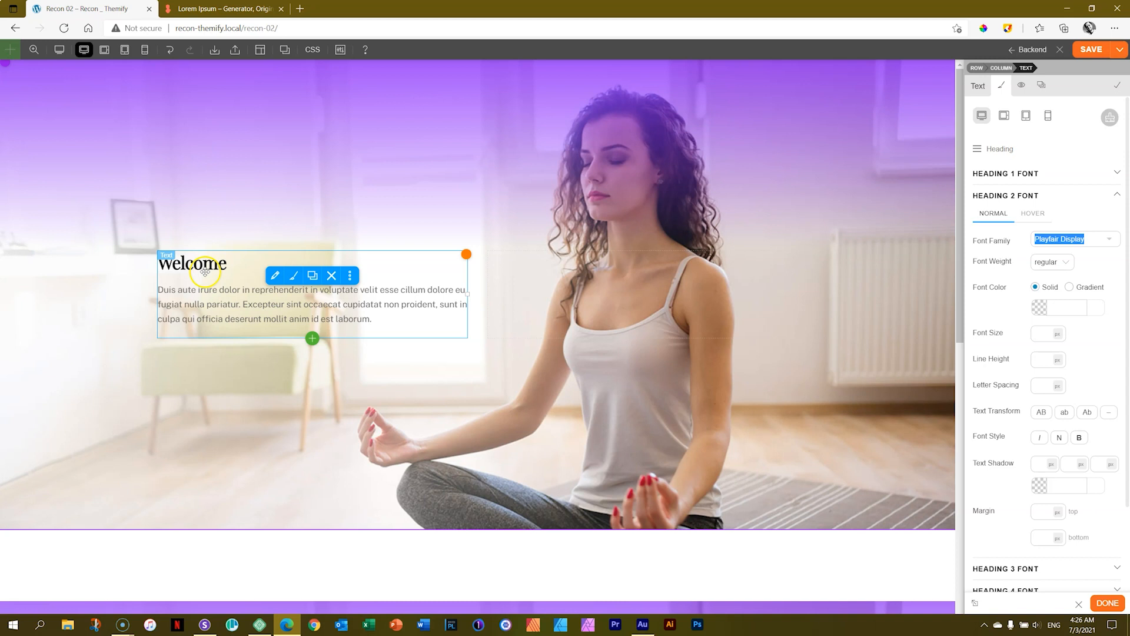
# Set the Heading 2 font weight to 900i and its font size to 40 px.
pyautogui.click(1060, 265)
pyautogui.click(1052, 331)
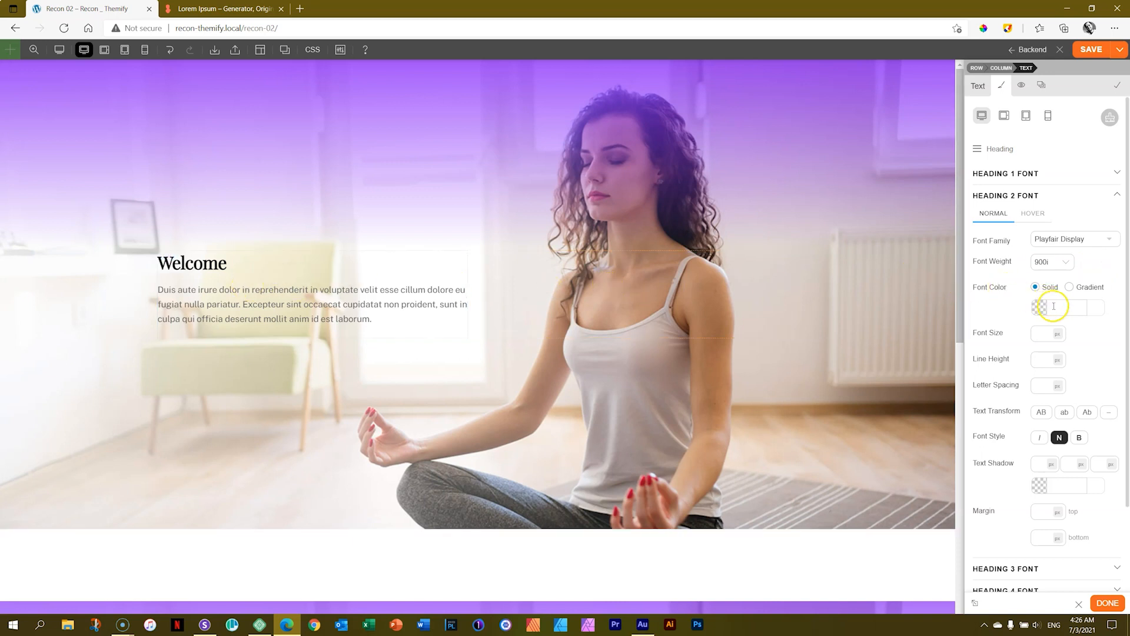
pyautogui.click(1038, 333)
pyautogui.write('40')
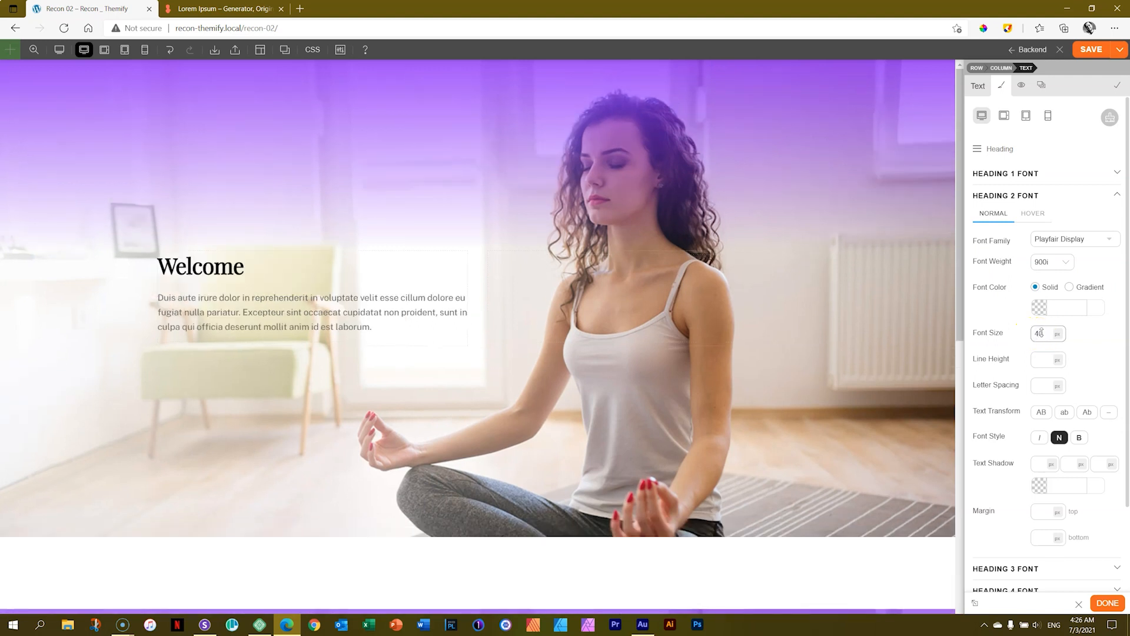
# Save the page, view the styled heading on the live page, and turn the builder back on.
pyautogui.click(1090, 51)
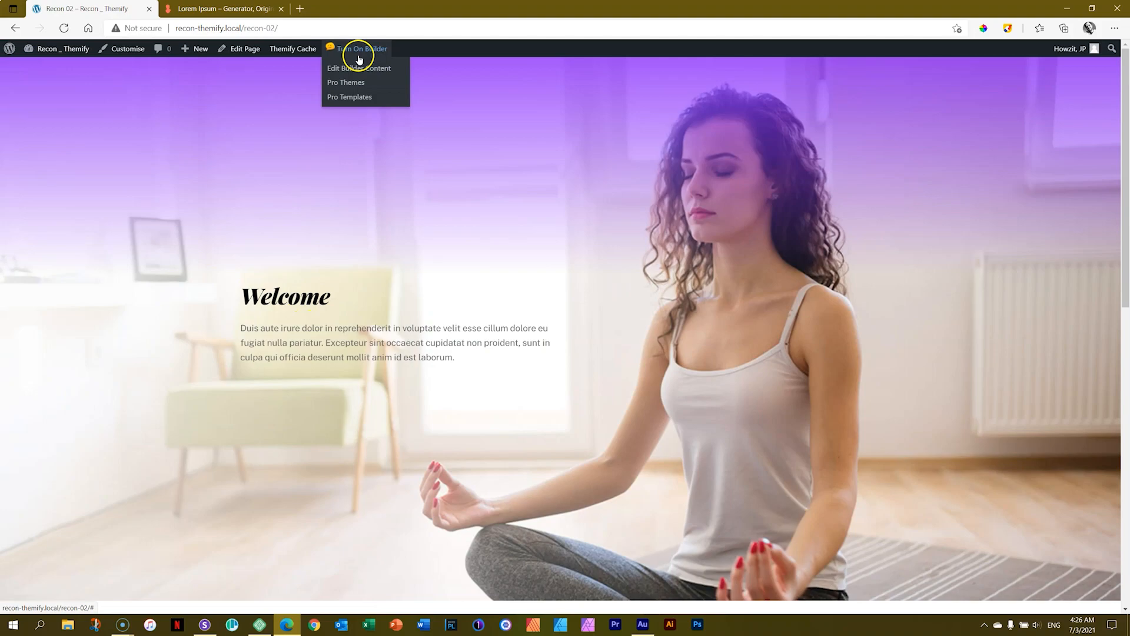
pyautogui.click(358, 53)
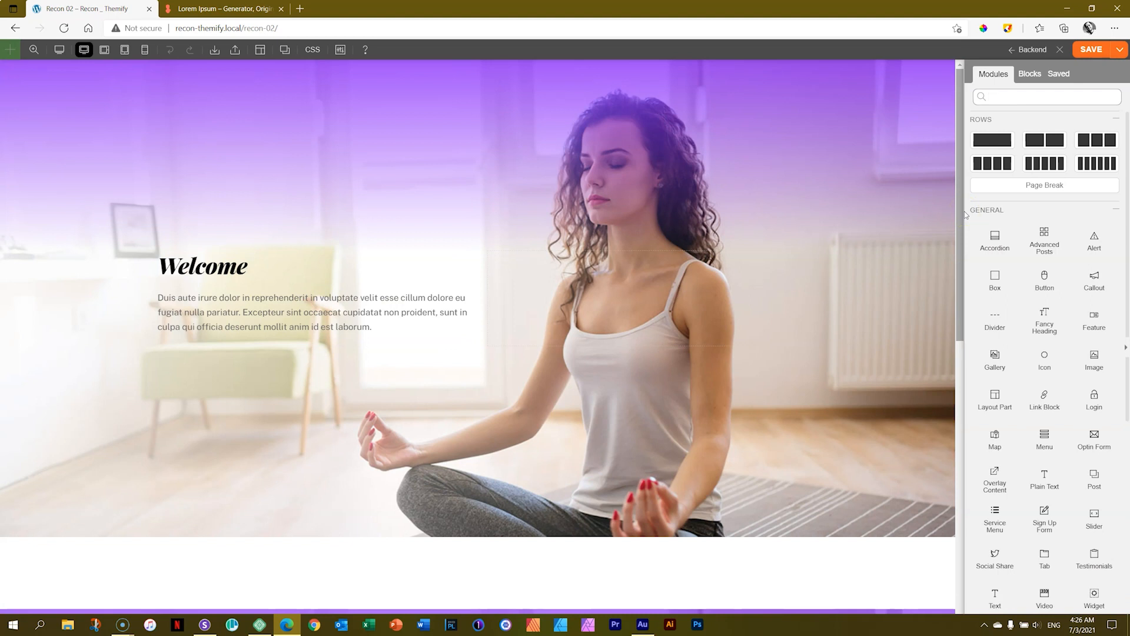
# Examine the Text module's paragraph formats for the Welcome line and body passage, and its separate Heading styling options.
pyautogui.click(215, 270)
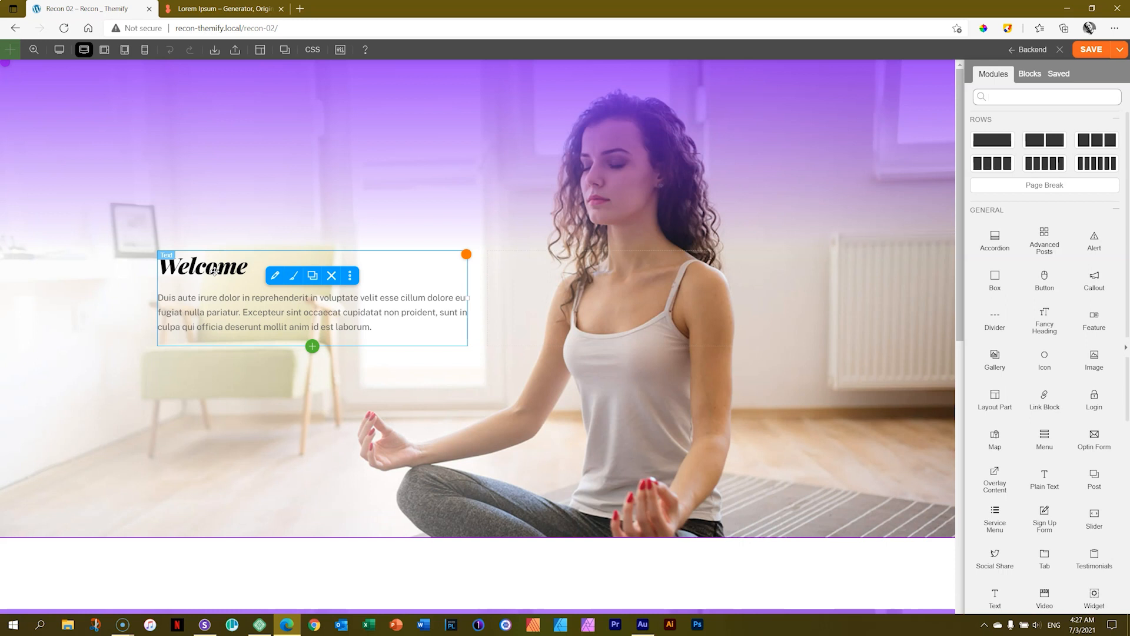
pyautogui.click(294, 275)
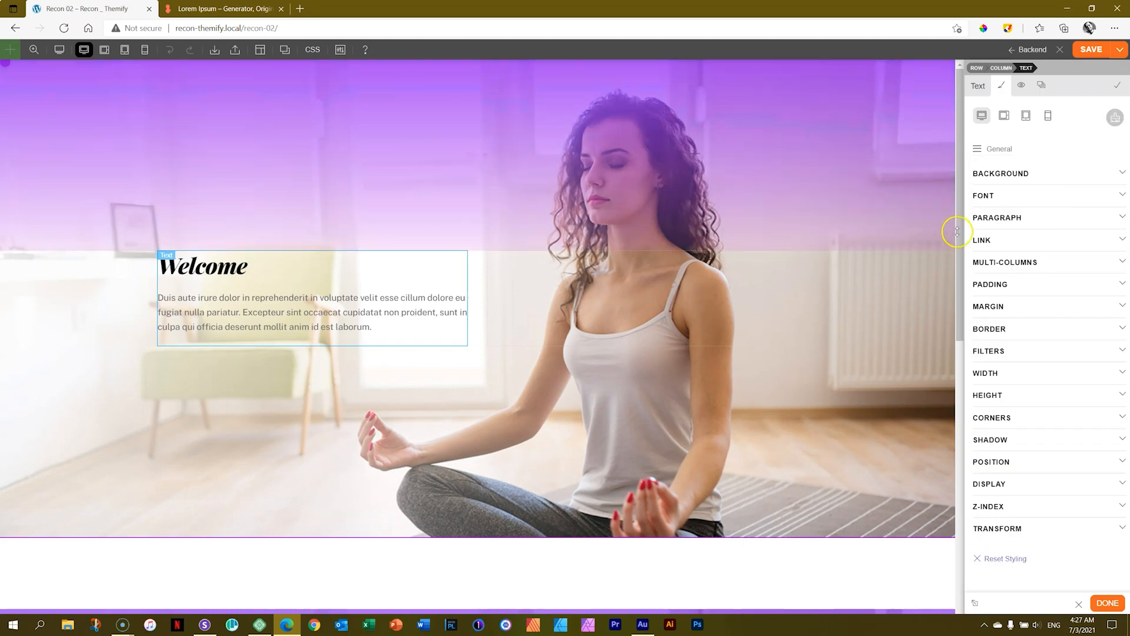
pyautogui.click(975, 86)
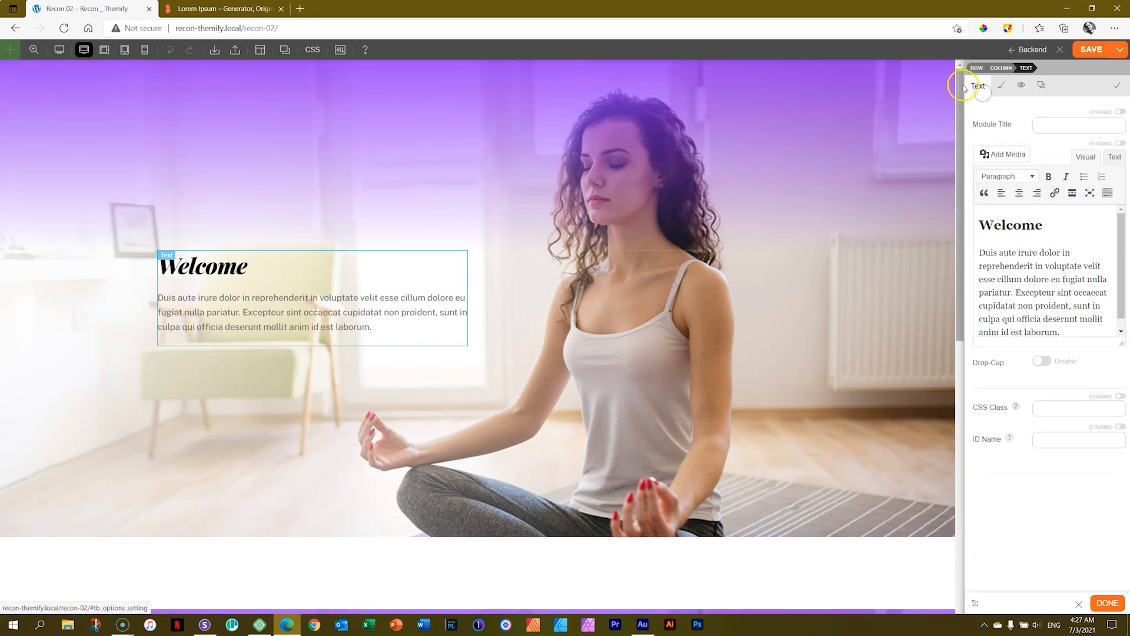
pyautogui.click(1048, 226)
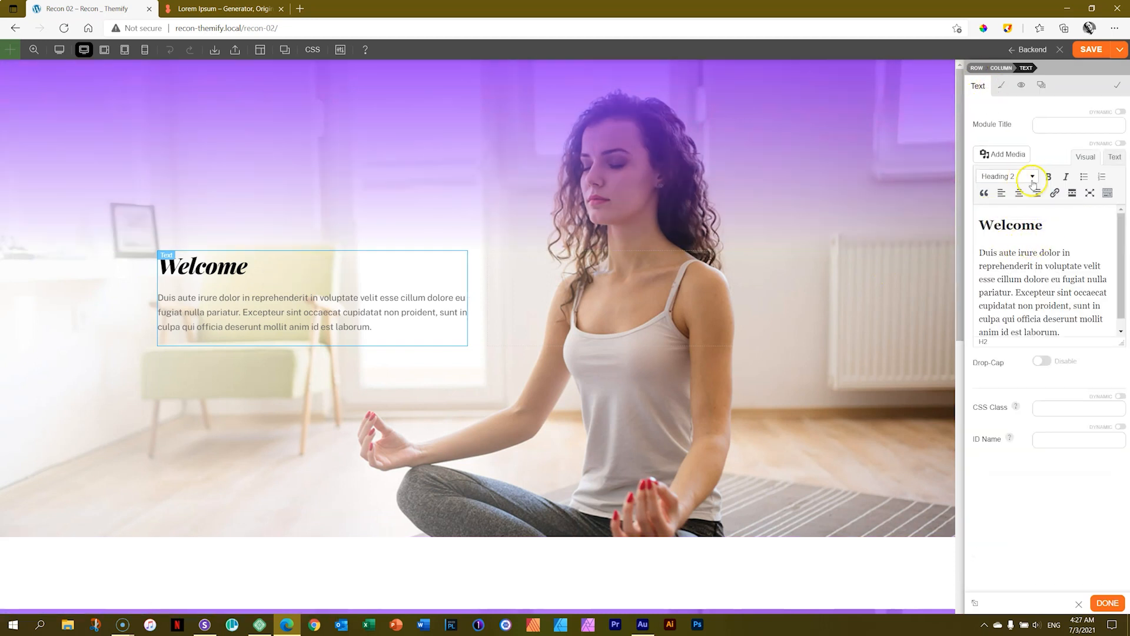
pyautogui.click(1034, 277)
pyautogui.click(1002, 85)
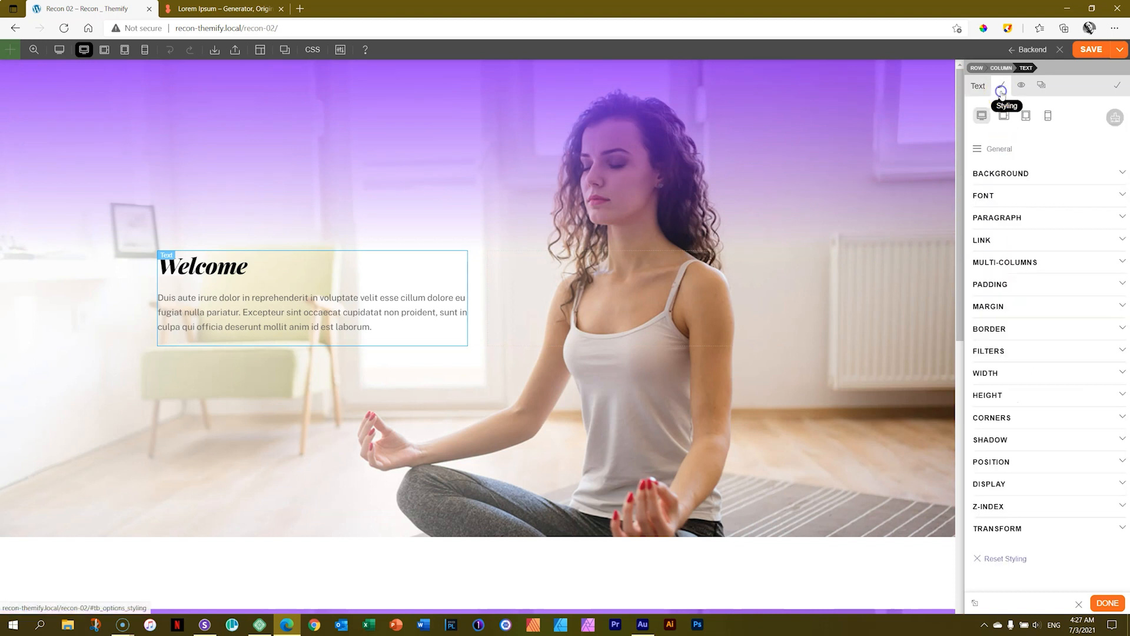
pyautogui.click(997, 152)
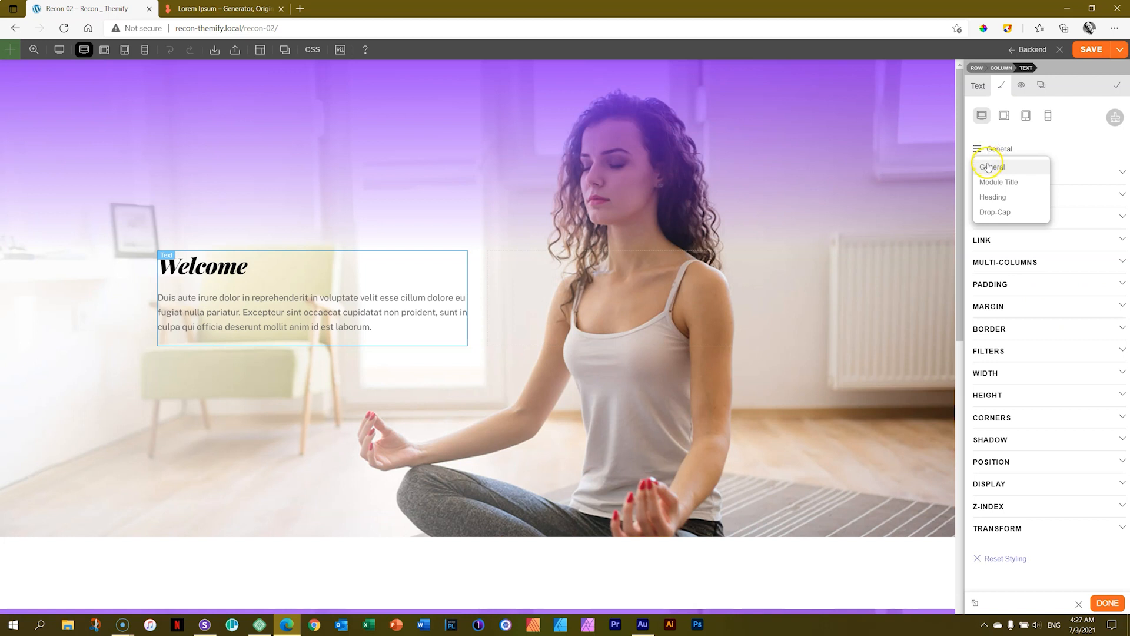
pyautogui.click(995, 197)
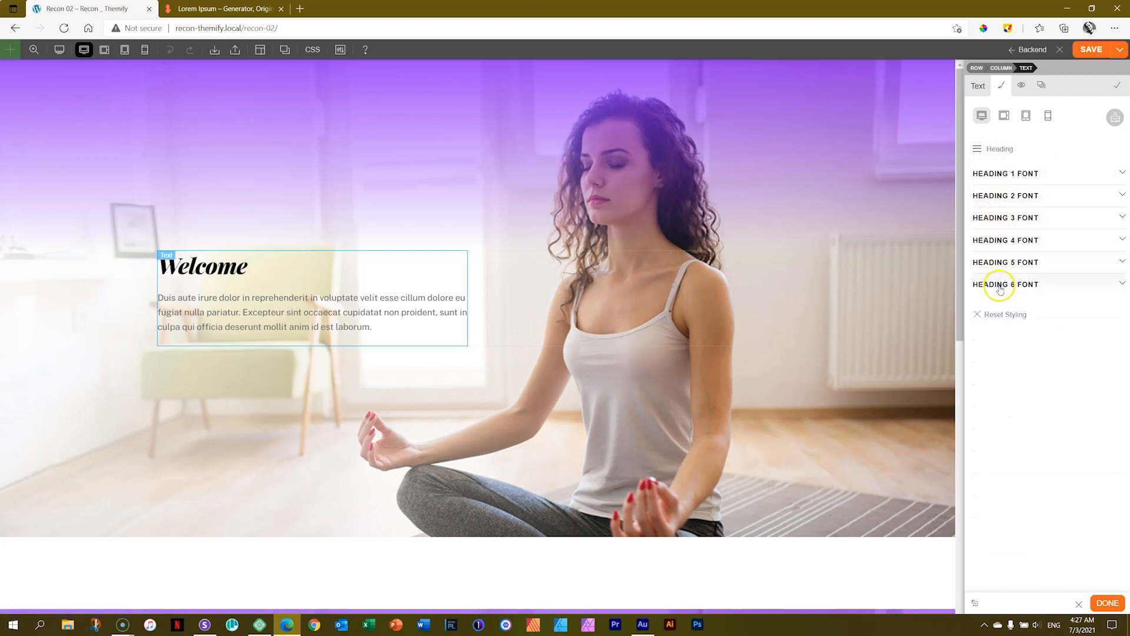
# Set the Text module's general font family to Poppins.
pyautogui.click(989, 150)
pyautogui.click(991, 168)
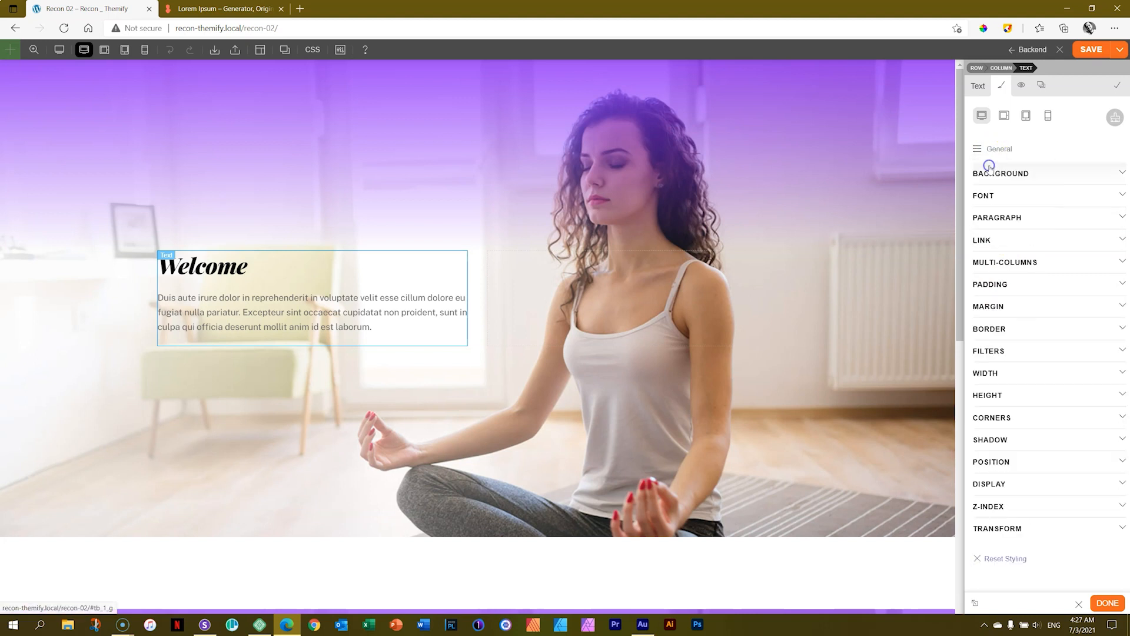
pyautogui.click(994, 197)
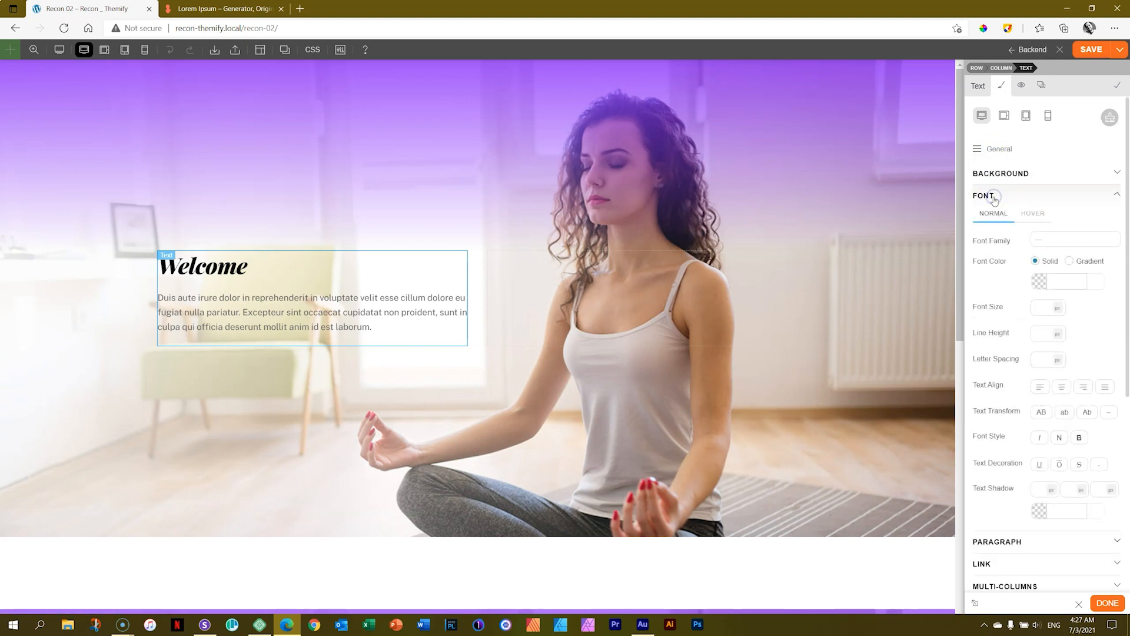
pyautogui.click(1048, 241)
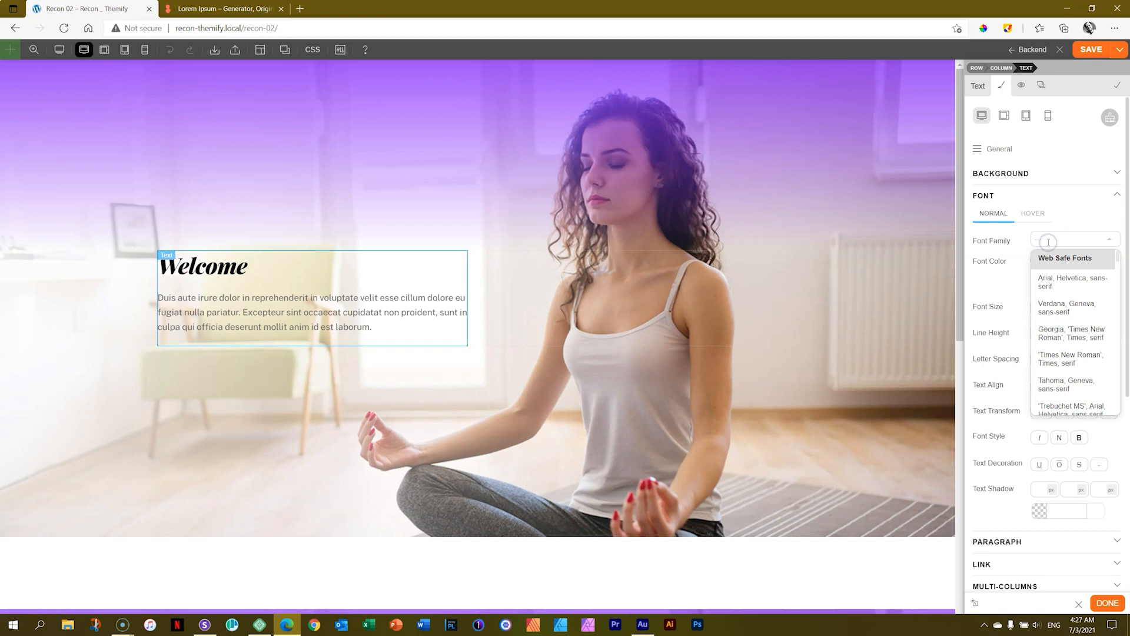
pyautogui.write('poppins')
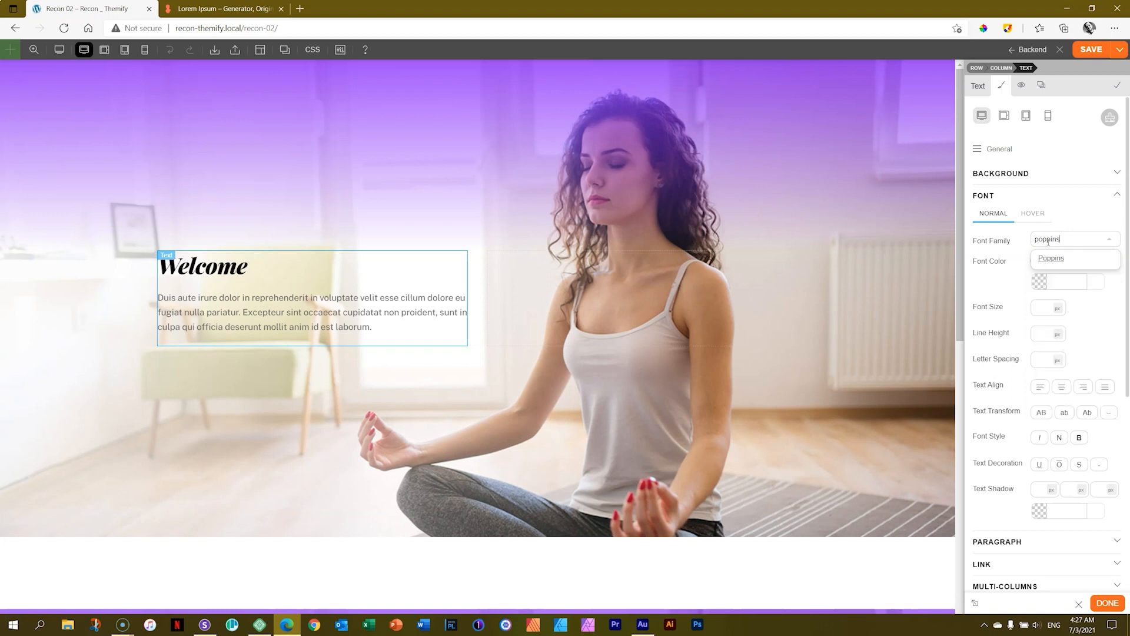
pyautogui.press('Return')
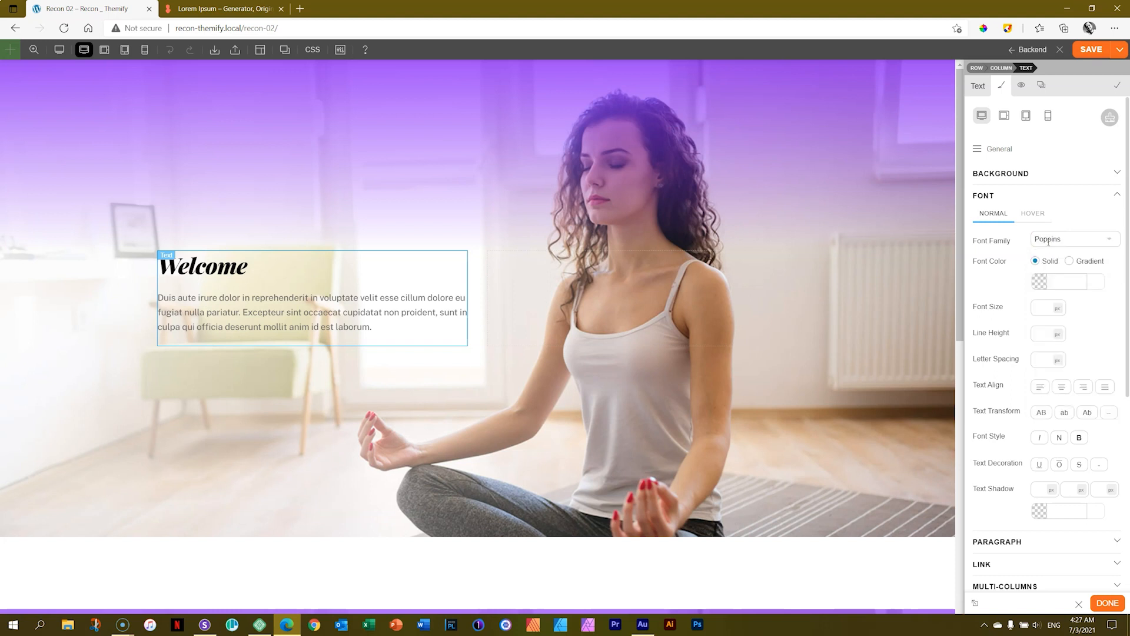
# Set the Text module's general font size to 16 px and its line height to 1.6 em.
pyautogui.click(1041, 310)
pyautogui.write('16')
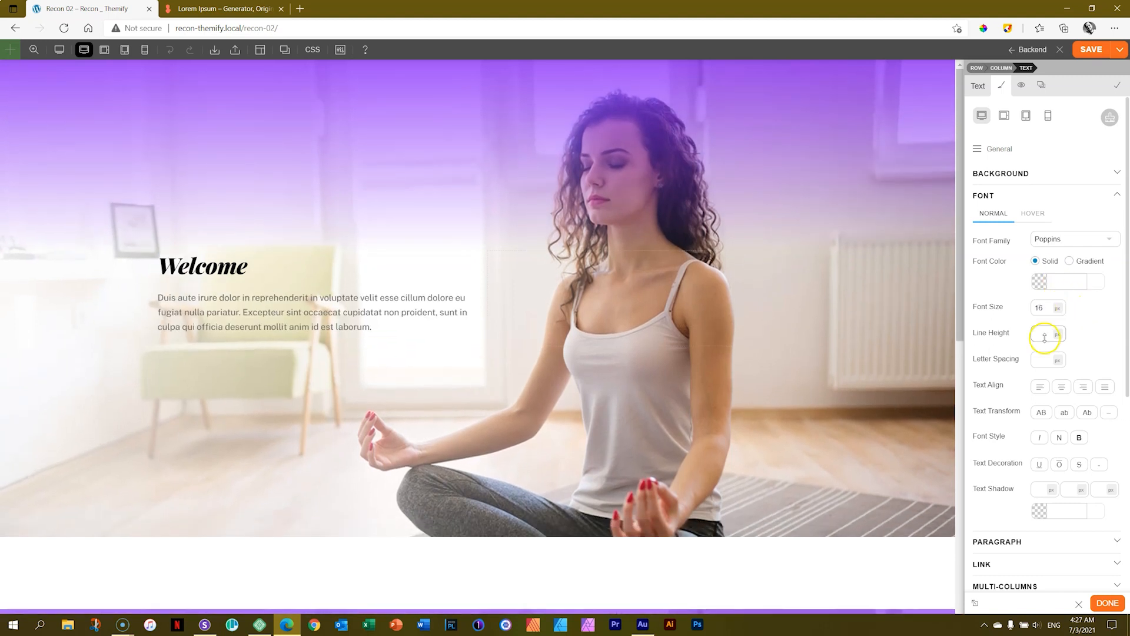
pyautogui.click(1058, 335)
pyautogui.click(1057, 364)
pyautogui.click(1044, 333)
pyautogui.write('1.6')
pyautogui.click(1111, 323)
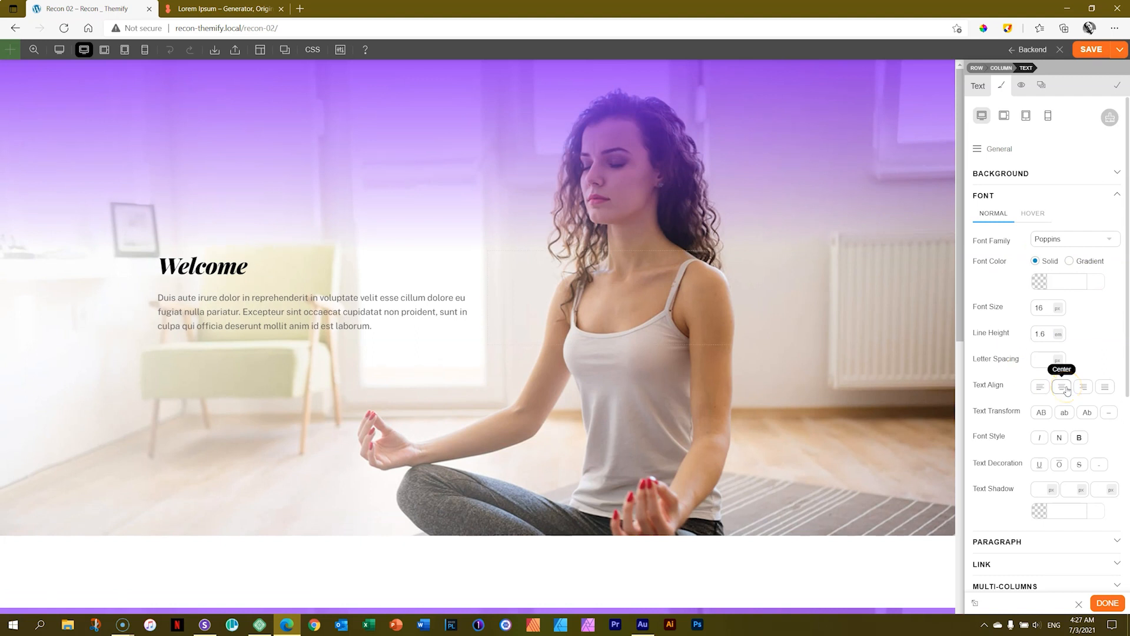
# Save the page, reload the live version to check the body font, and reopen the page in the builder.
pyautogui.click(1088, 56)
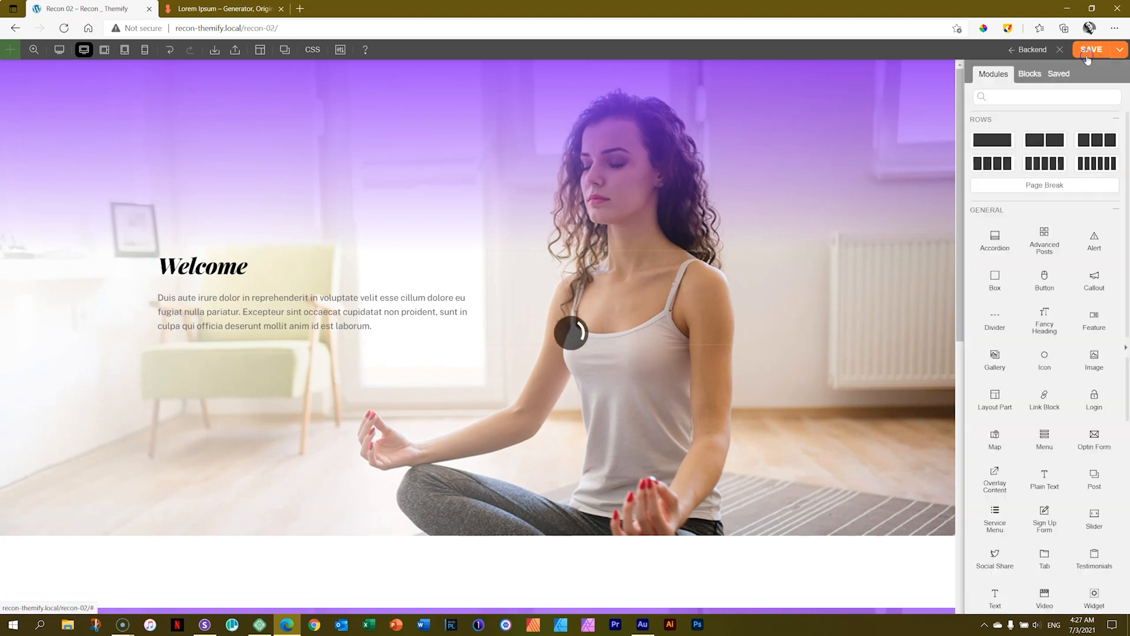
pyautogui.click(1060, 49)
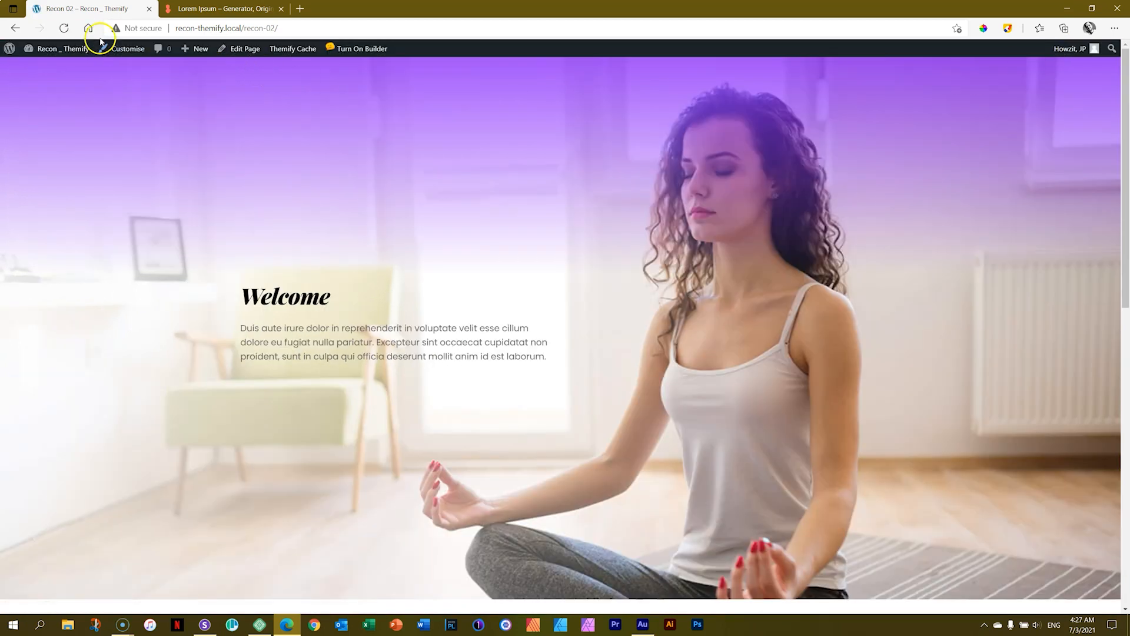
pyautogui.click(62, 29)
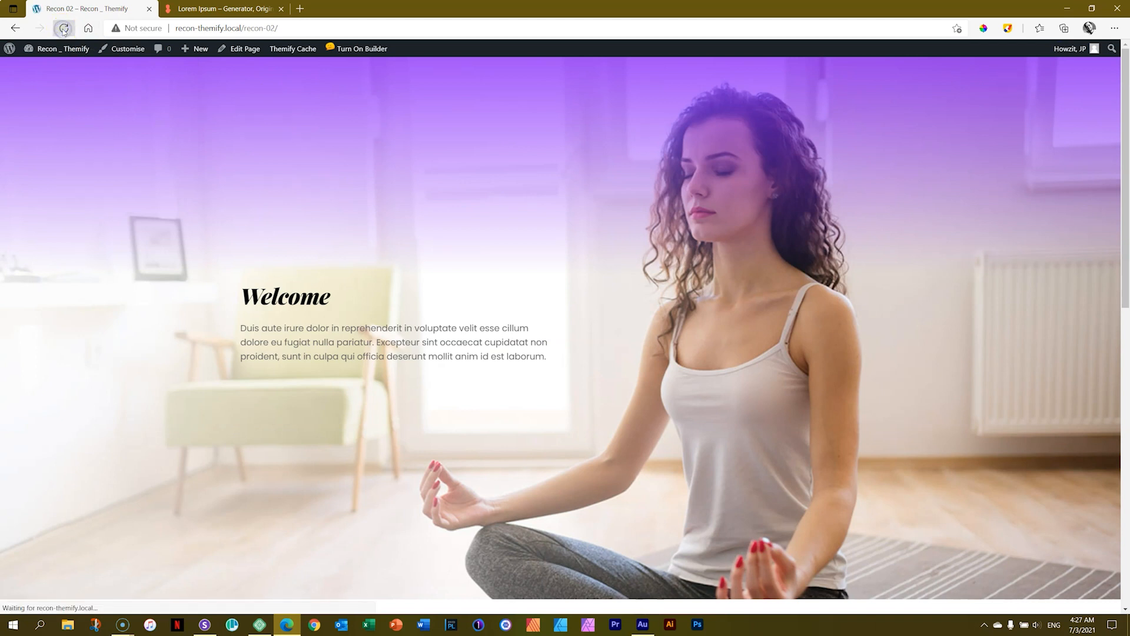
pyautogui.click(348, 50)
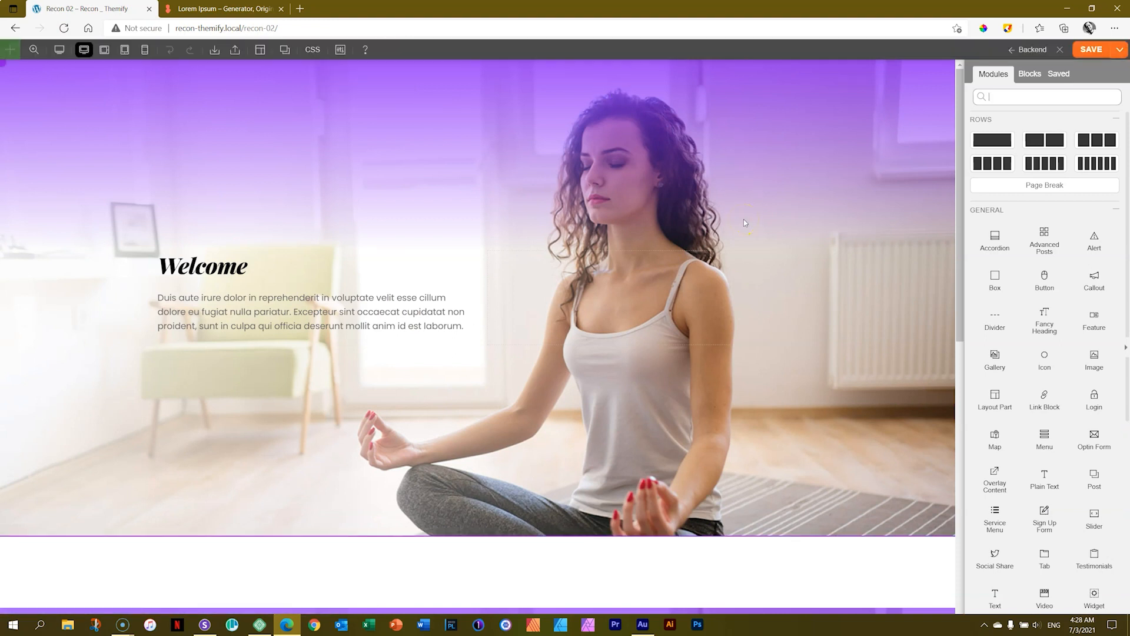
# Add a Button module directly below the Welcome text module.
pyautogui.click(264, 314)
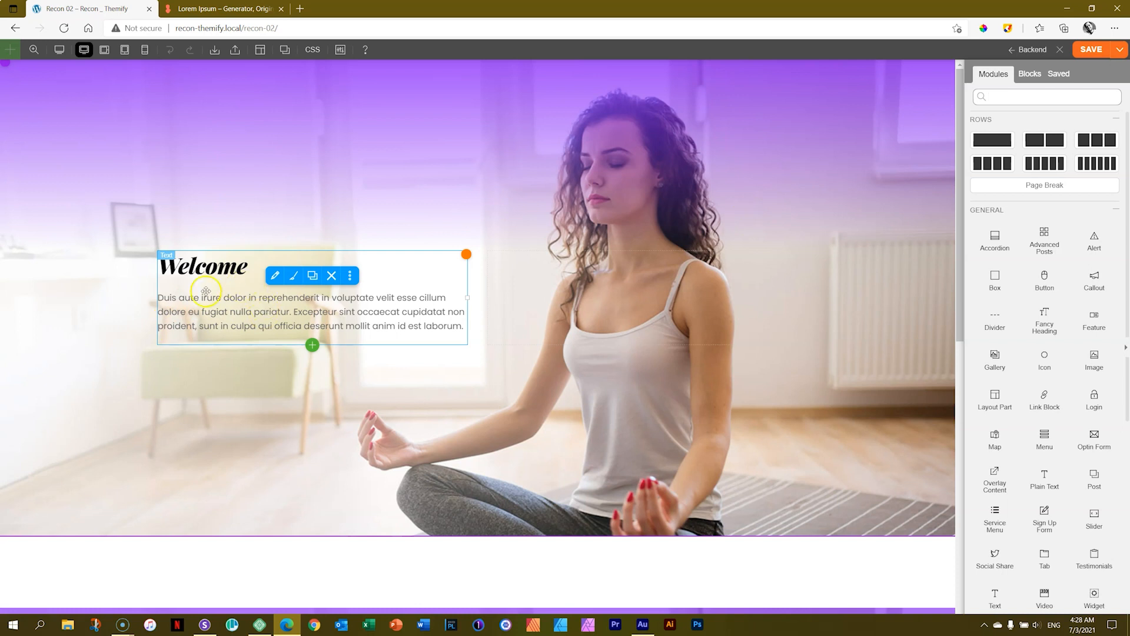
pyautogui.click(271, 319)
pyautogui.click(314, 346)
pyautogui.write('button')
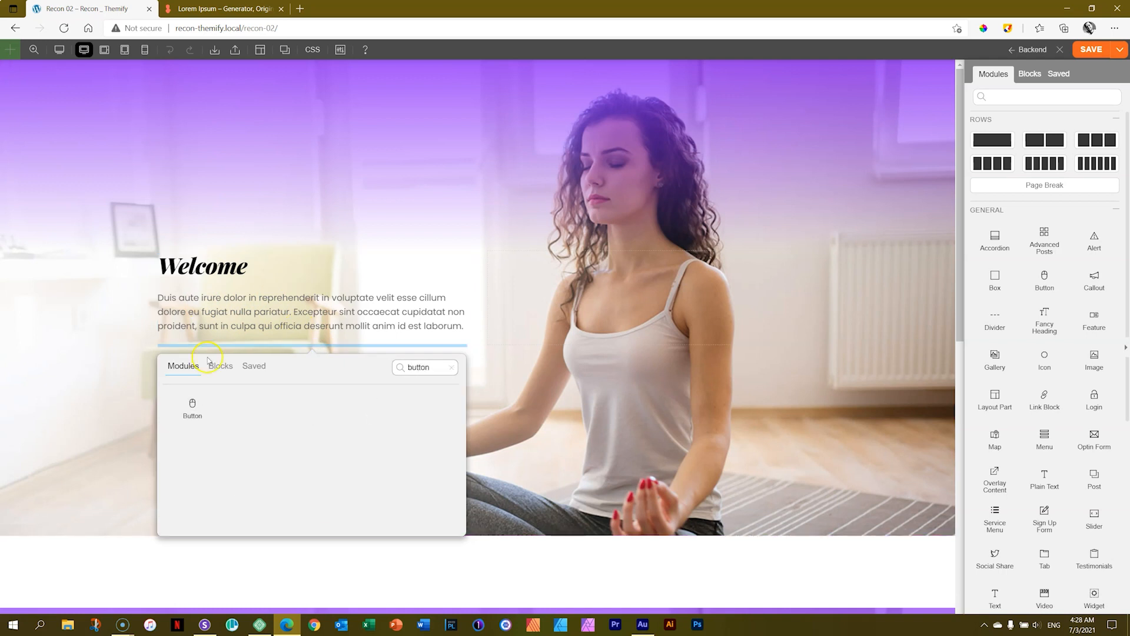
pyautogui.click(187, 409)
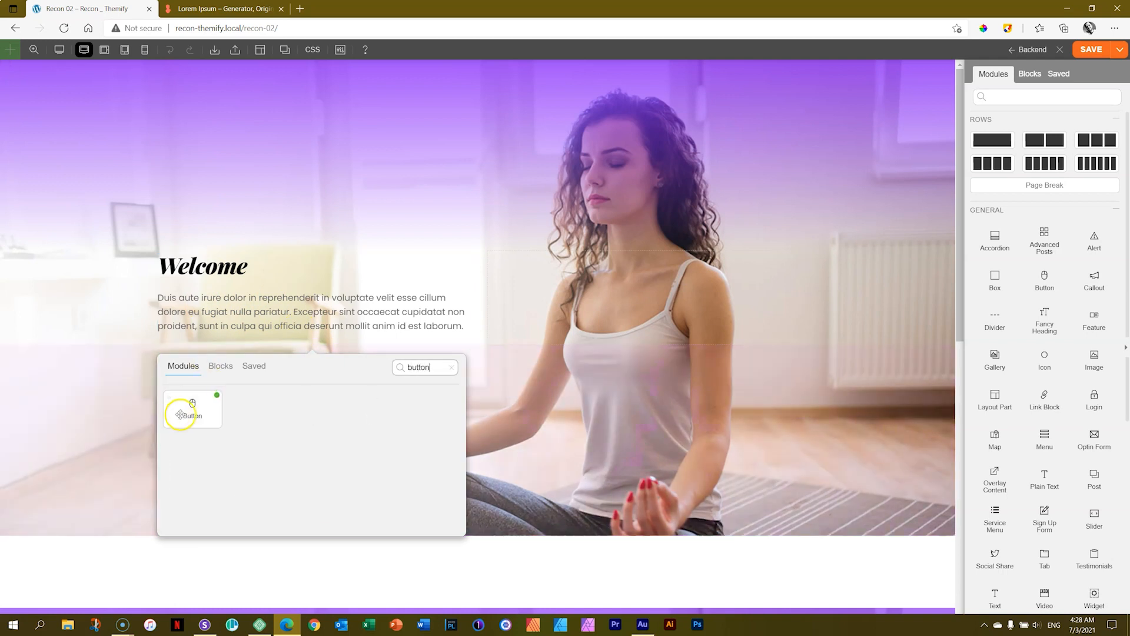
pyautogui.click(217, 395)
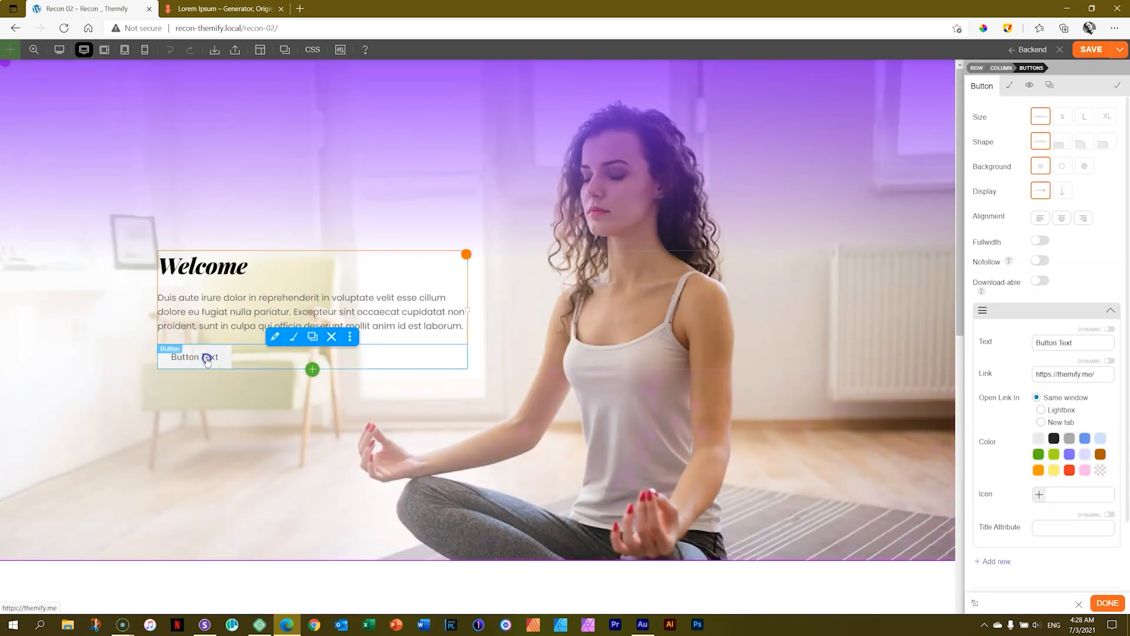
pyautogui.click(294, 339)
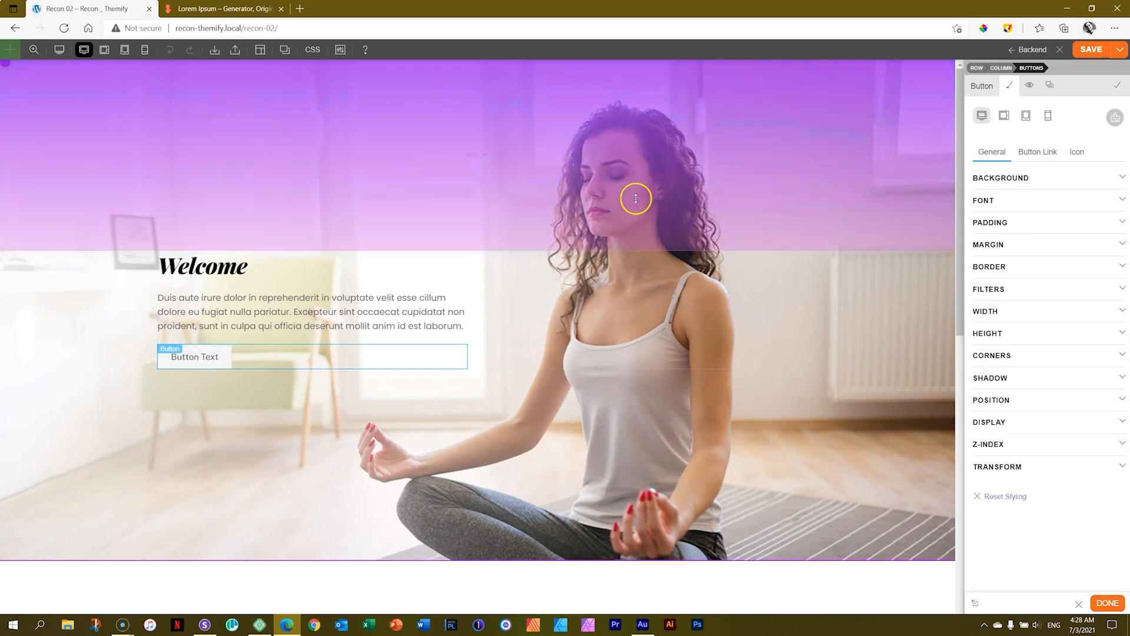
pyautogui.click(275, 337)
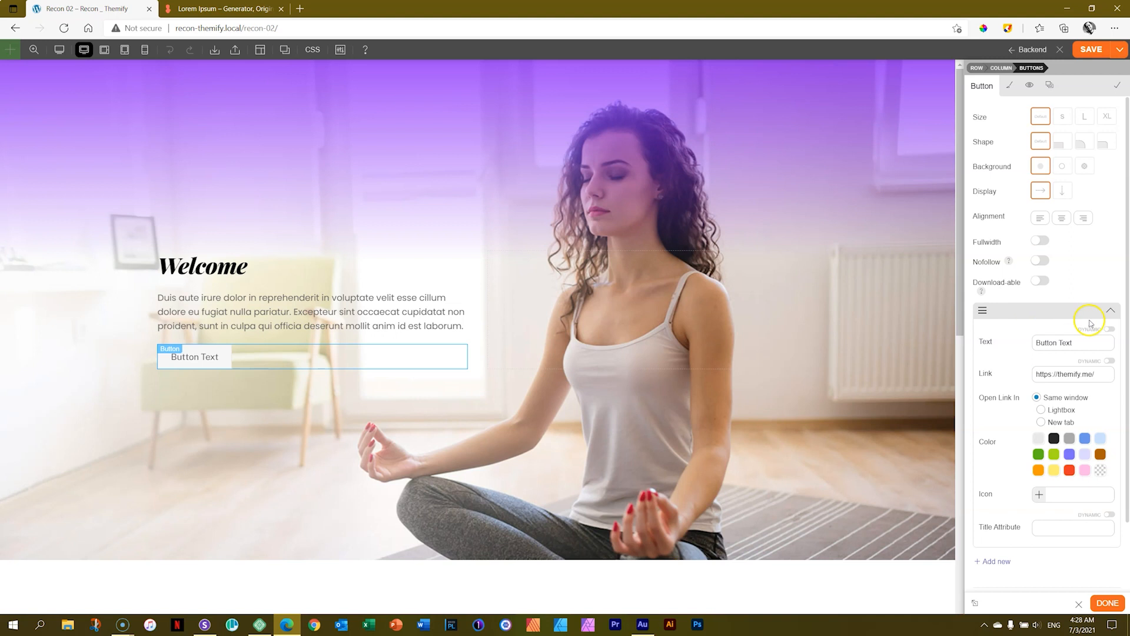
pyautogui.moveTo(1082, 343); pyautogui.dragTo(1010, 346)
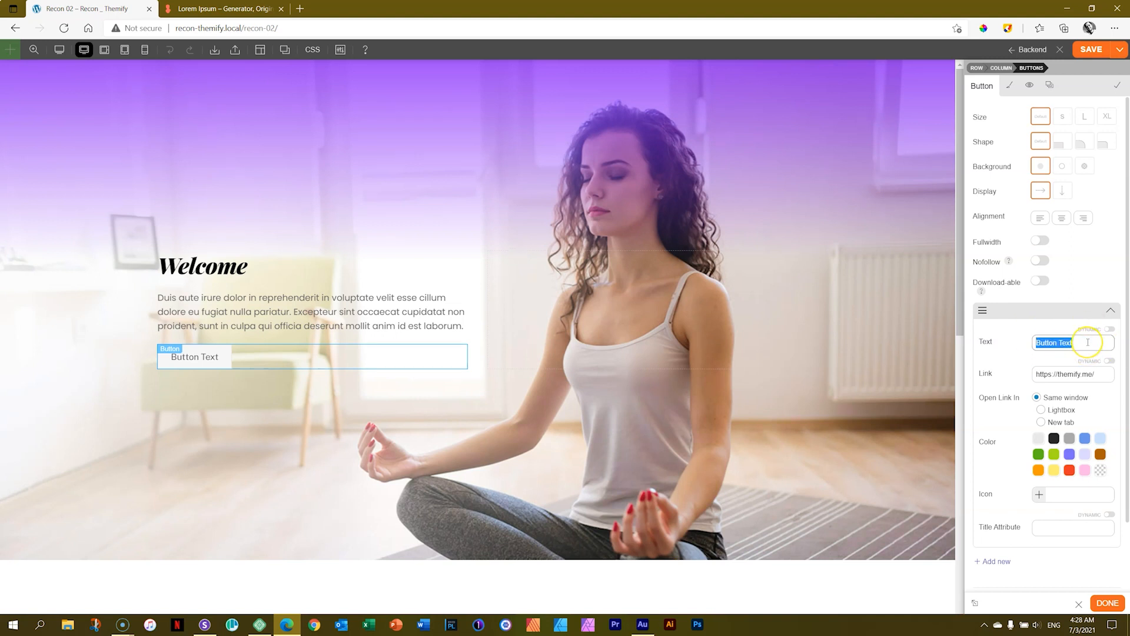
pyautogui.write('Book Now')
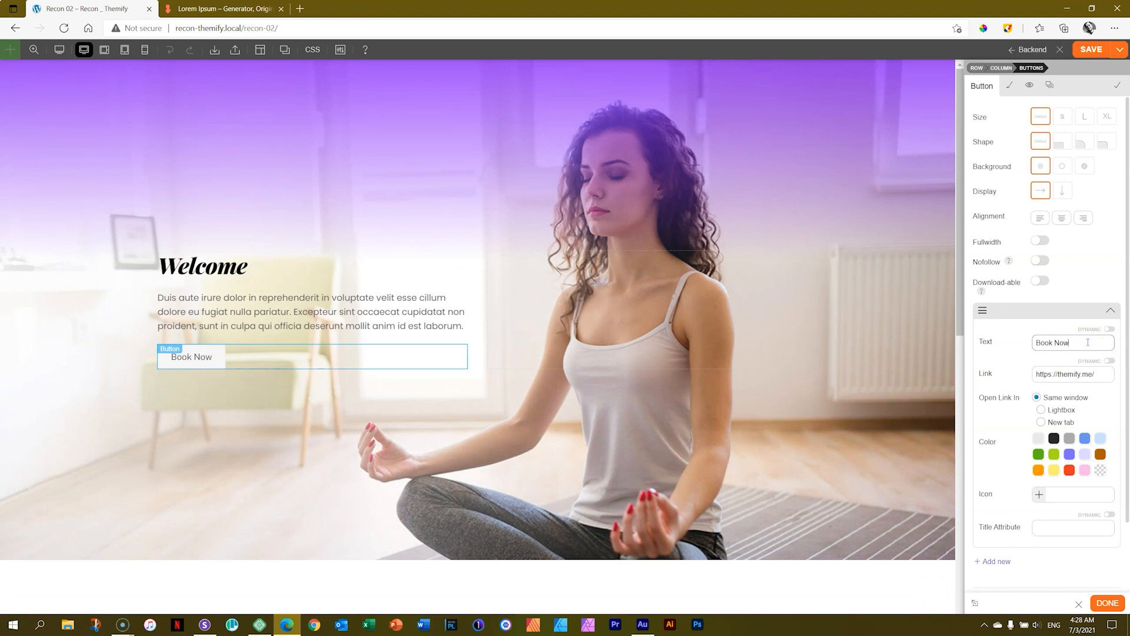
pyautogui.tripleClick(1093, 383)
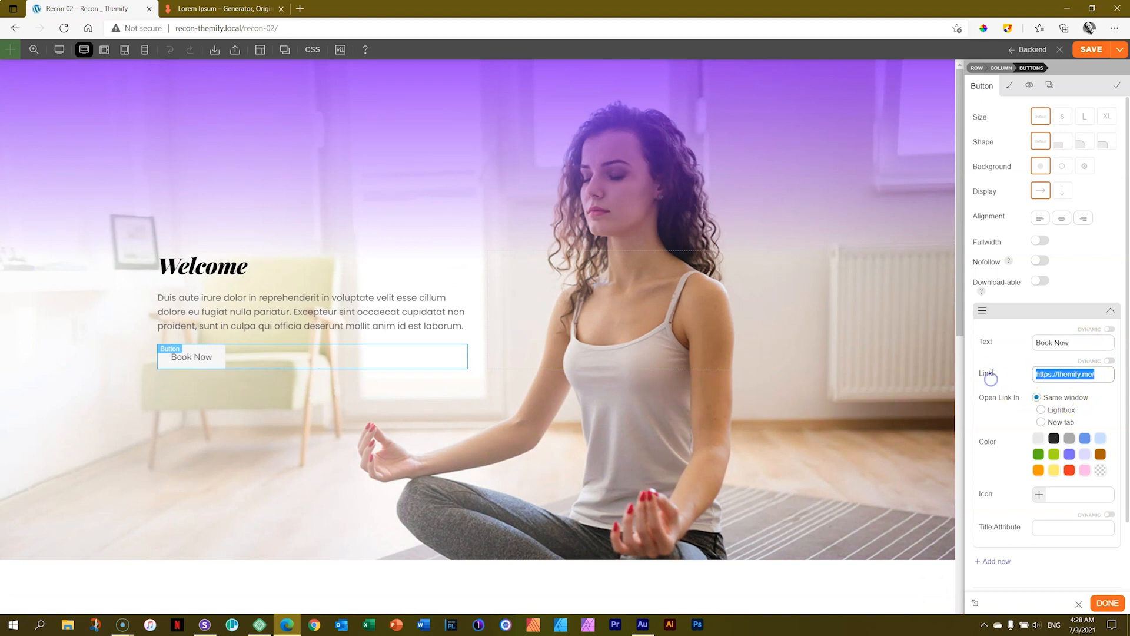
pyautogui.write('https://w4b.io')
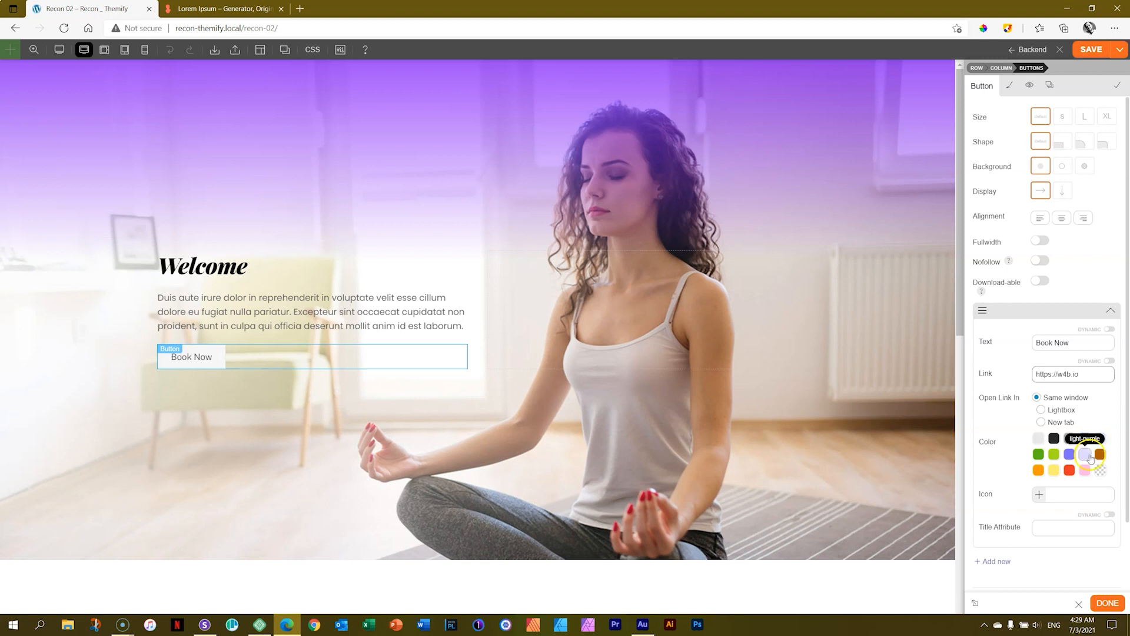
pyautogui.click(1118, 406)
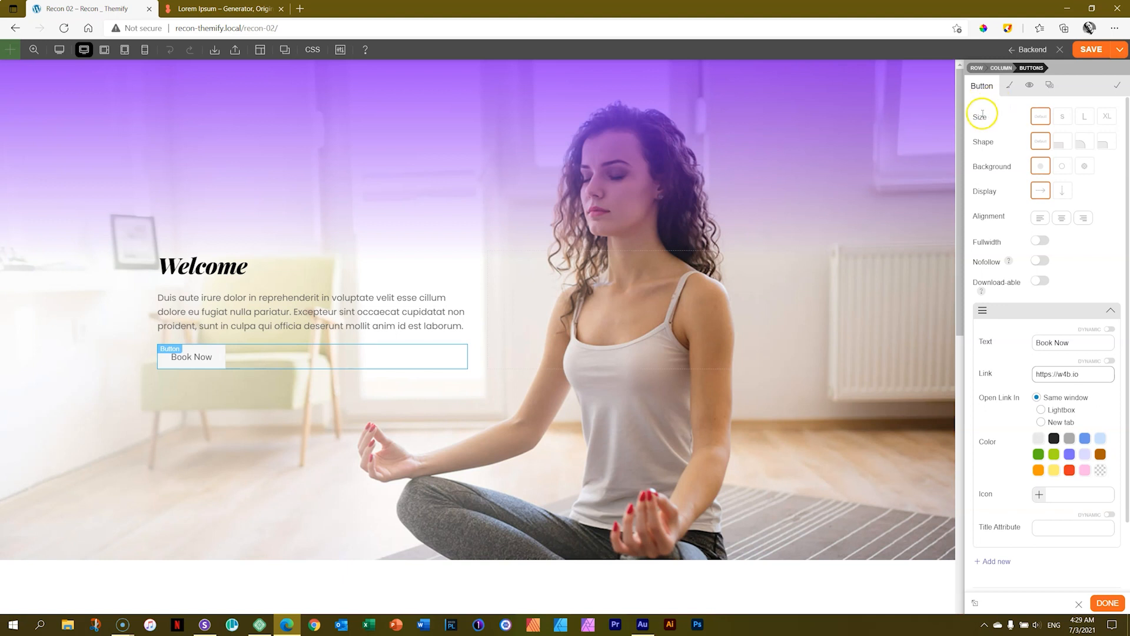
# Set the Book Now button's size to Large and its shape to Rounded.
pyautogui.click(1063, 116)
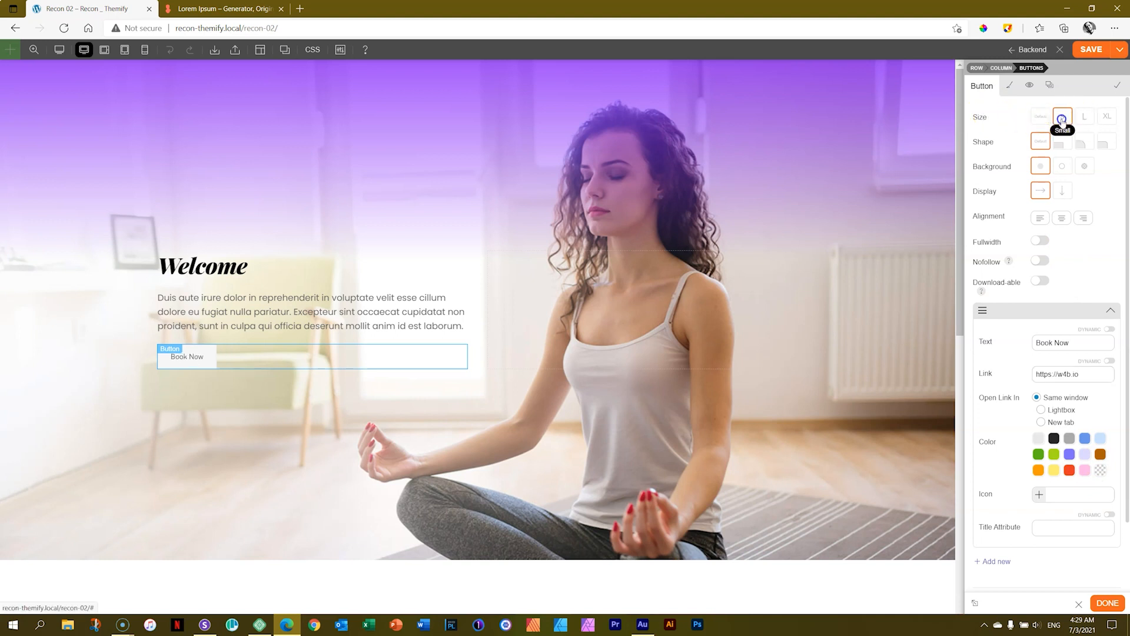
pyautogui.click(1088, 118)
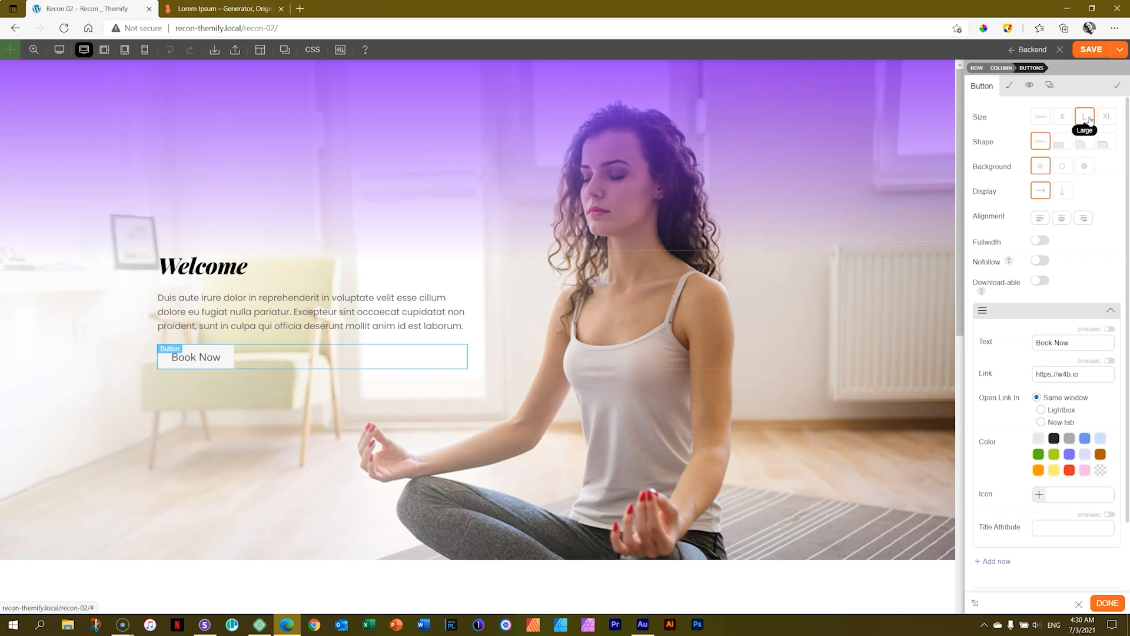
pyautogui.click(1063, 143)
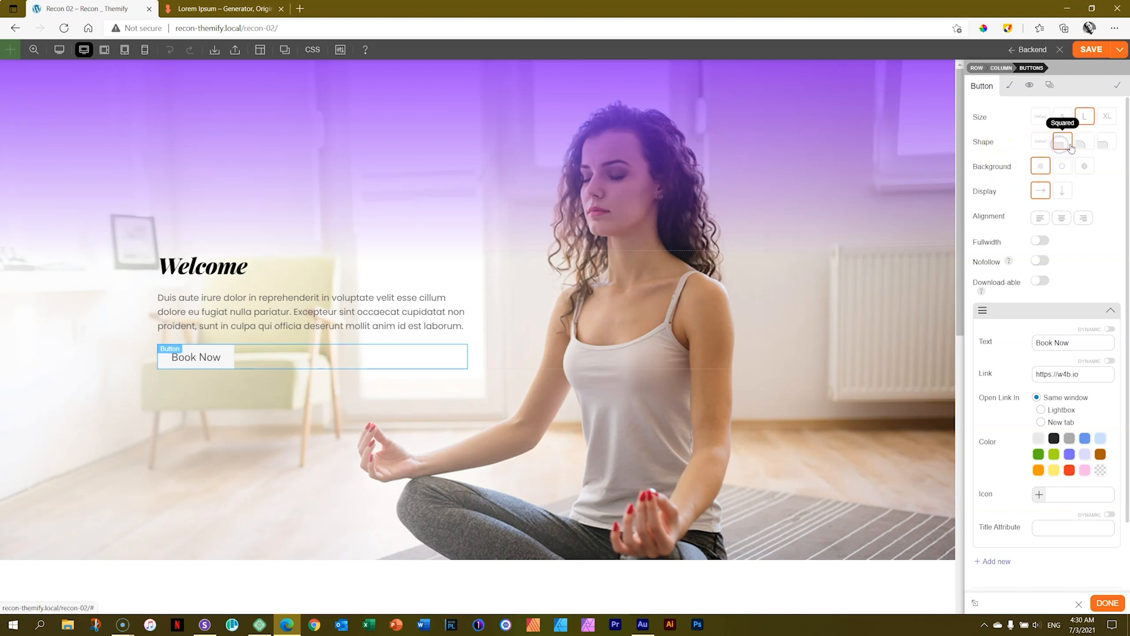
pyautogui.click(1104, 145)
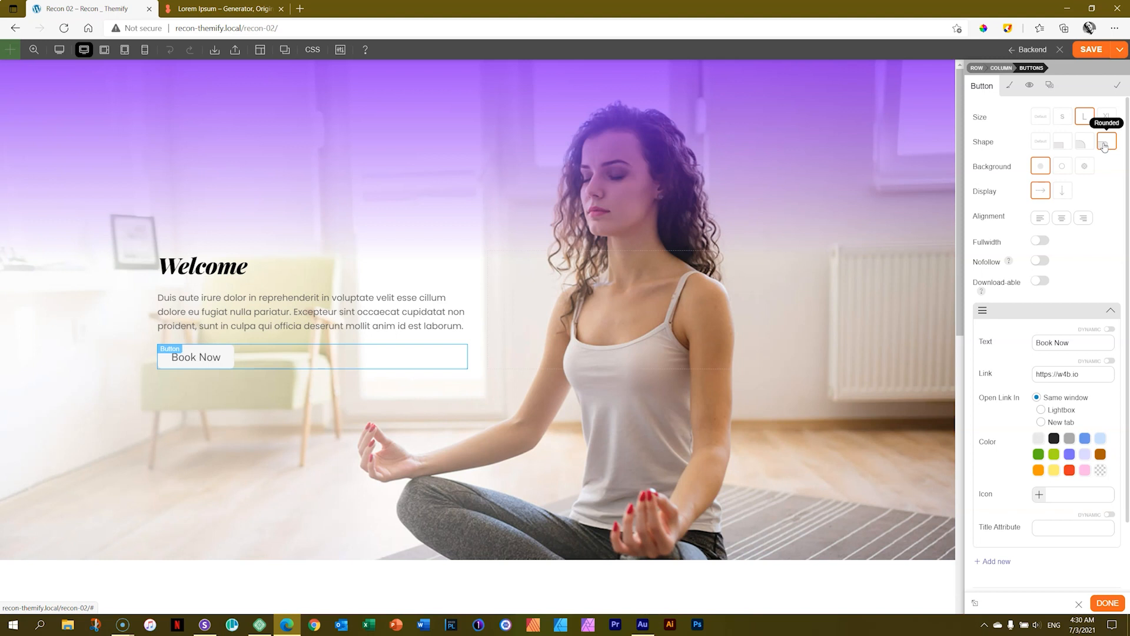
pyautogui.click(1108, 150)
# Set the normal background color of the Book Now button link to #7c10f7.
pyautogui.click(1010, 87)
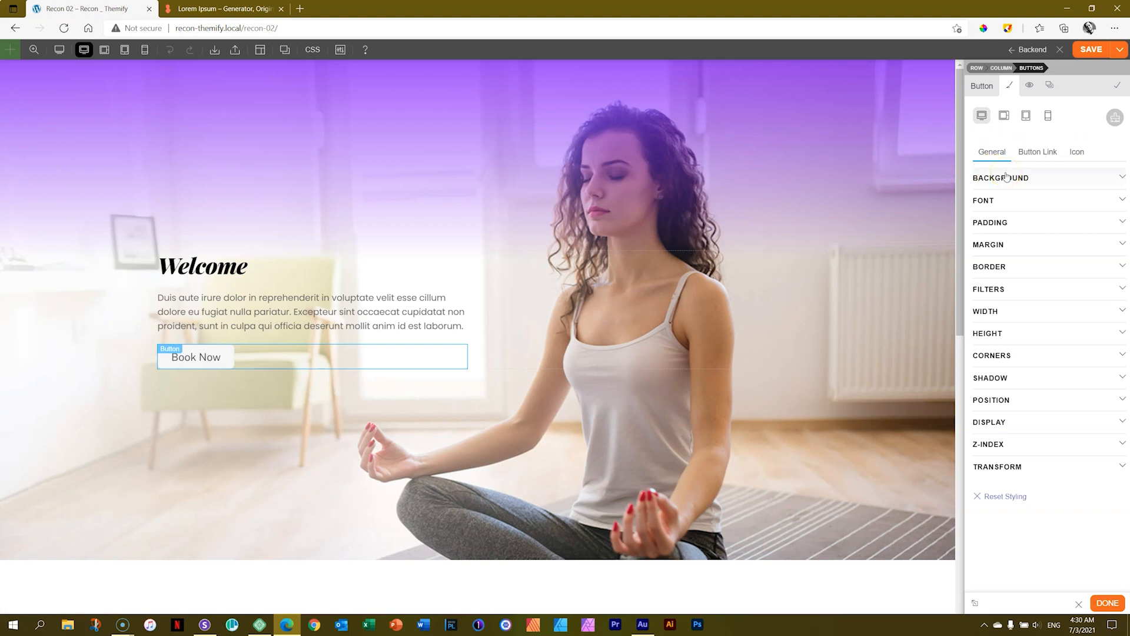
pyautogui.click(1036, 152)
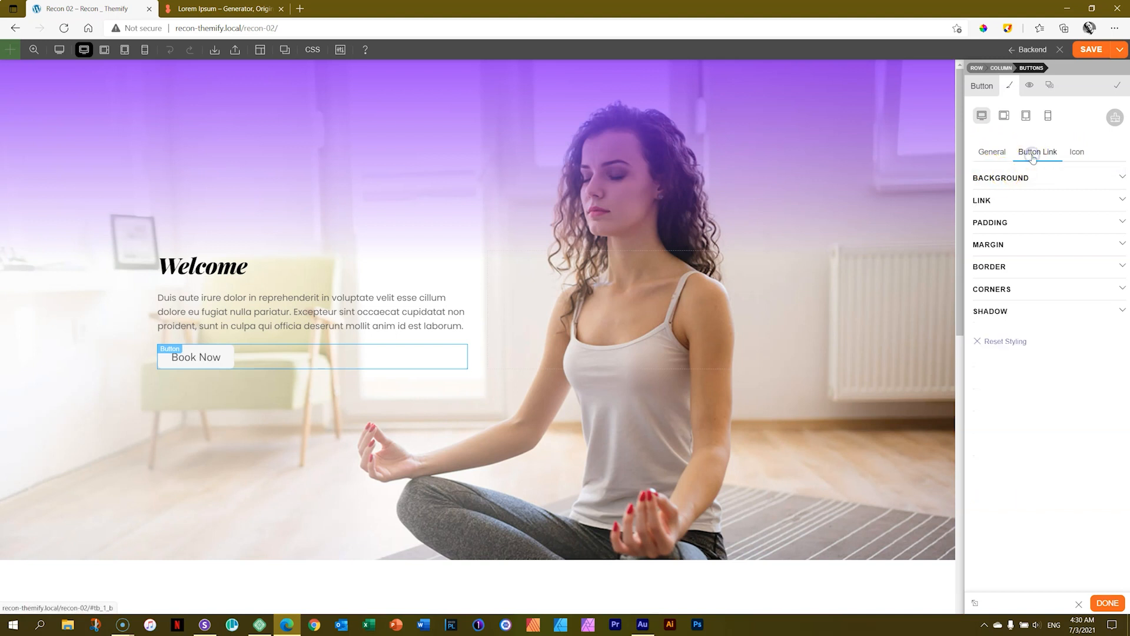
pyautogui.click(1015, 182)
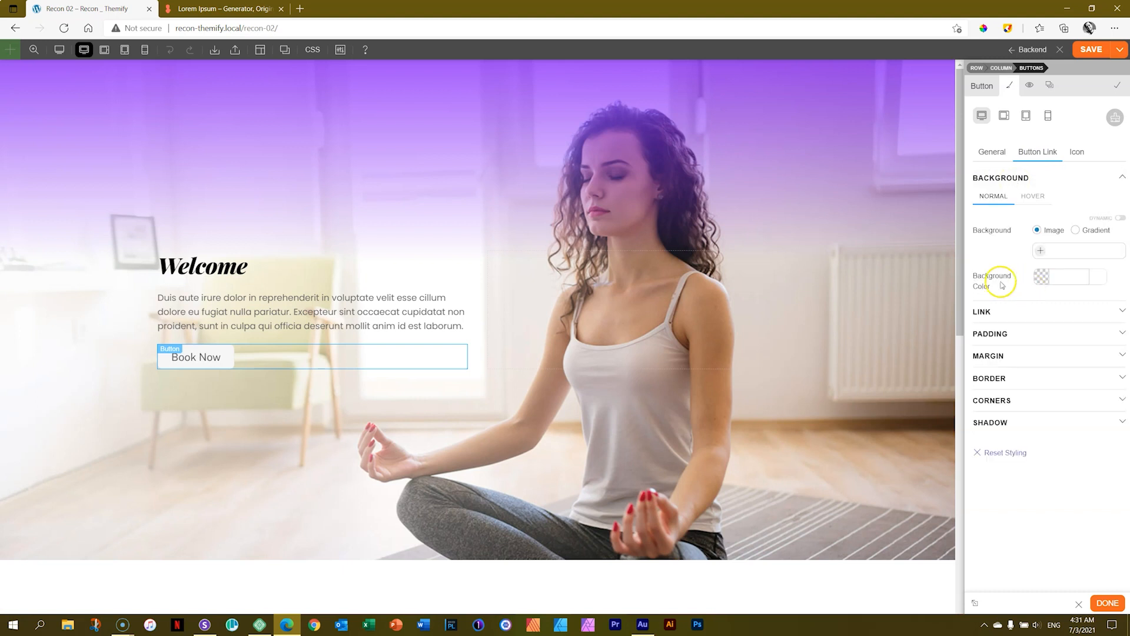
pyautogui.click(1059, 278)
pyautogui.click(1059, 279)
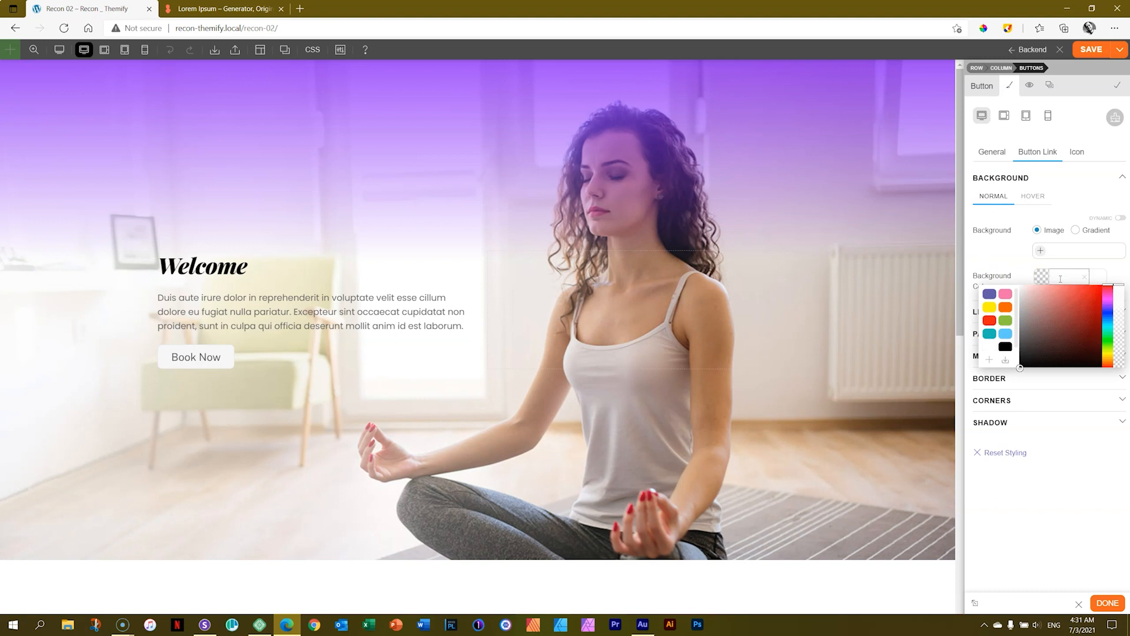
pyautogui.write('7c10f7')
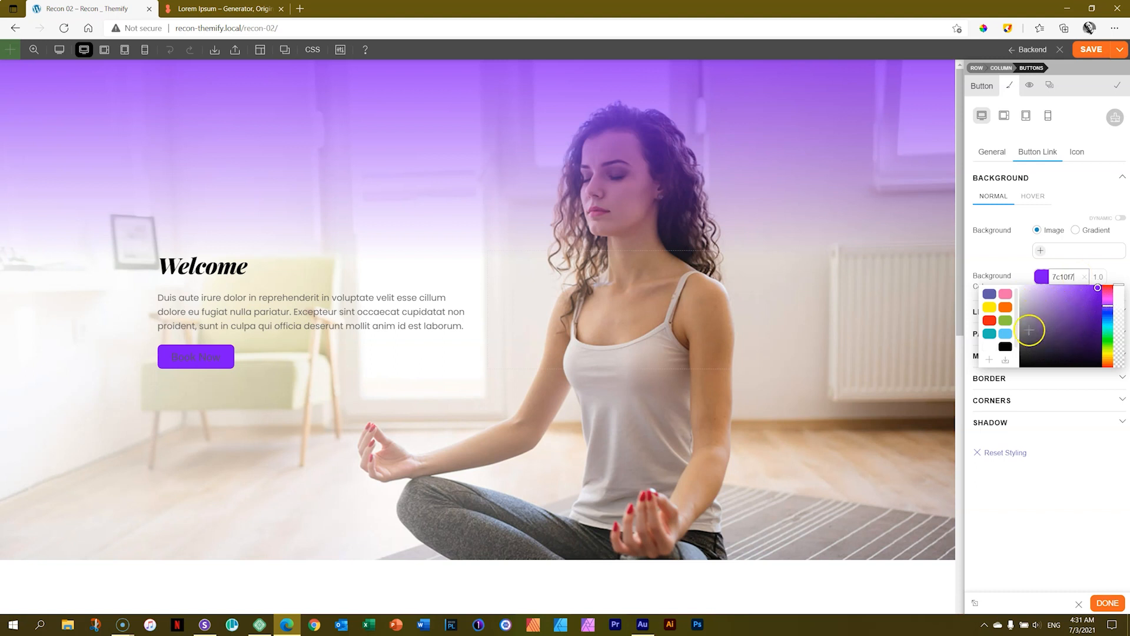
# Save the purple #7c10f7 as a color swatch and delete the preset swatches except white and black.
pyautogui.click(992, 359)
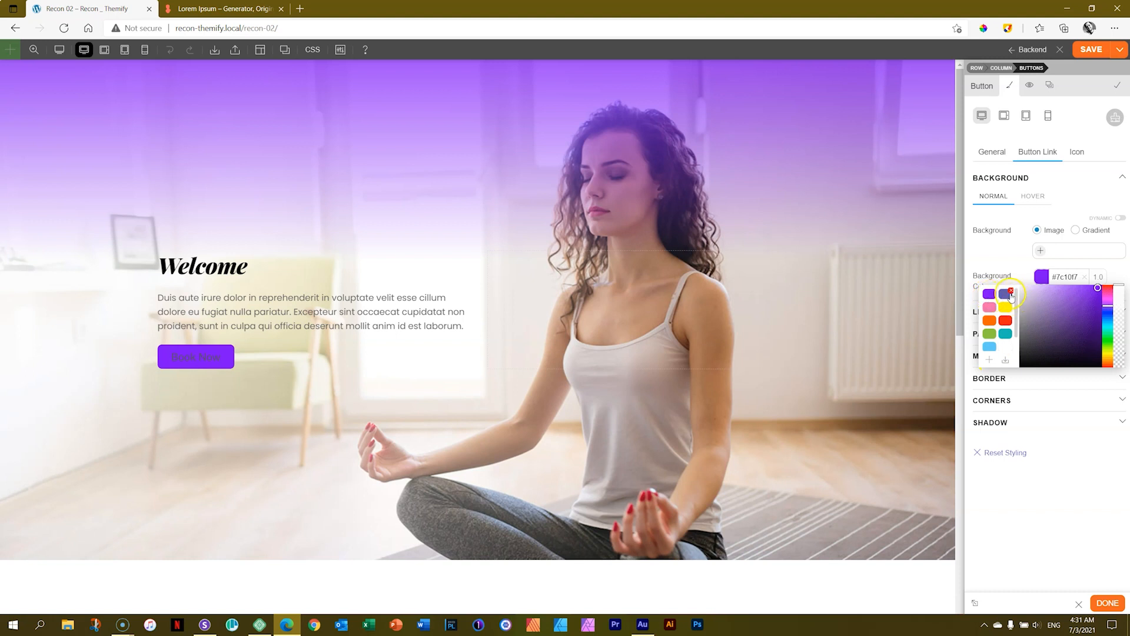
pyautogui.click(1011, 292)
pyautogui.click(1011, 292)
pyautogui.click(1011, 292)
pyautogui.click(1011, 292)
pyautogui.click(1011, 292)
pyautogui.click(1011, 292)
pyautogui.click(1011, 292)
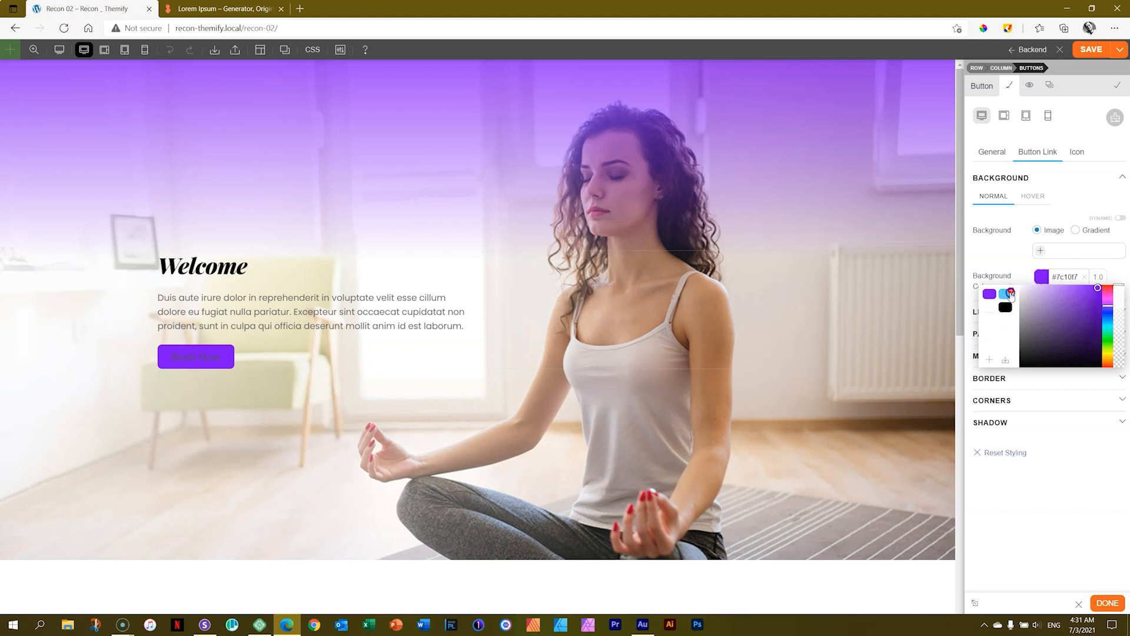
pyautogui.click(1010, 293)
pyautogui.click(1120, 269)
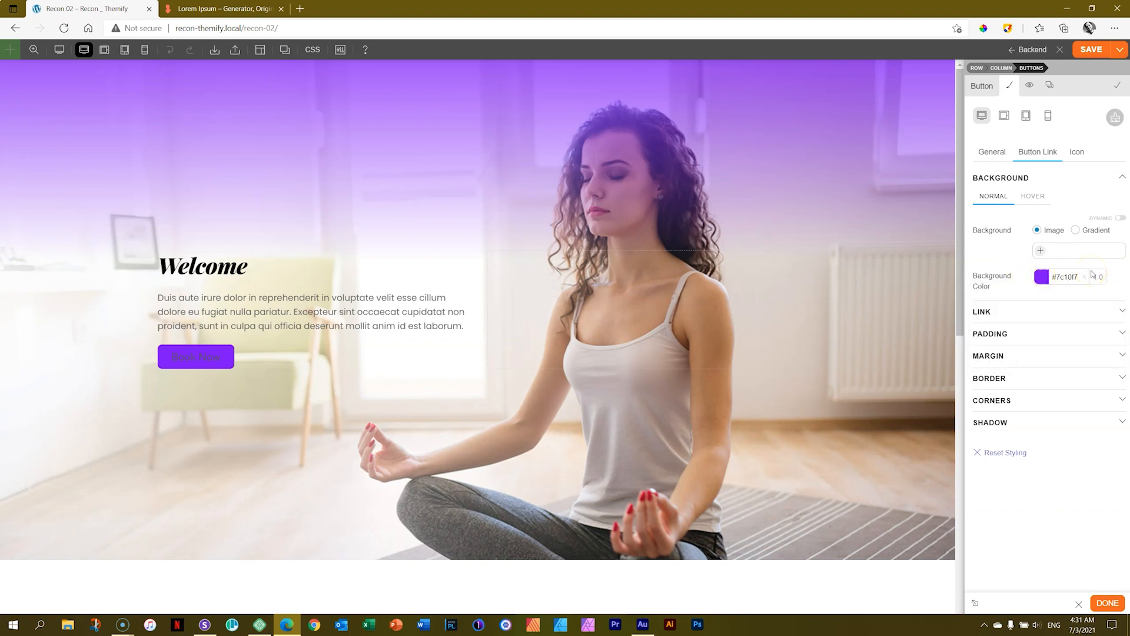
# Set the Book Now button's normal link text color to white, #ffffff.
pyautogui.click(1035, 184)
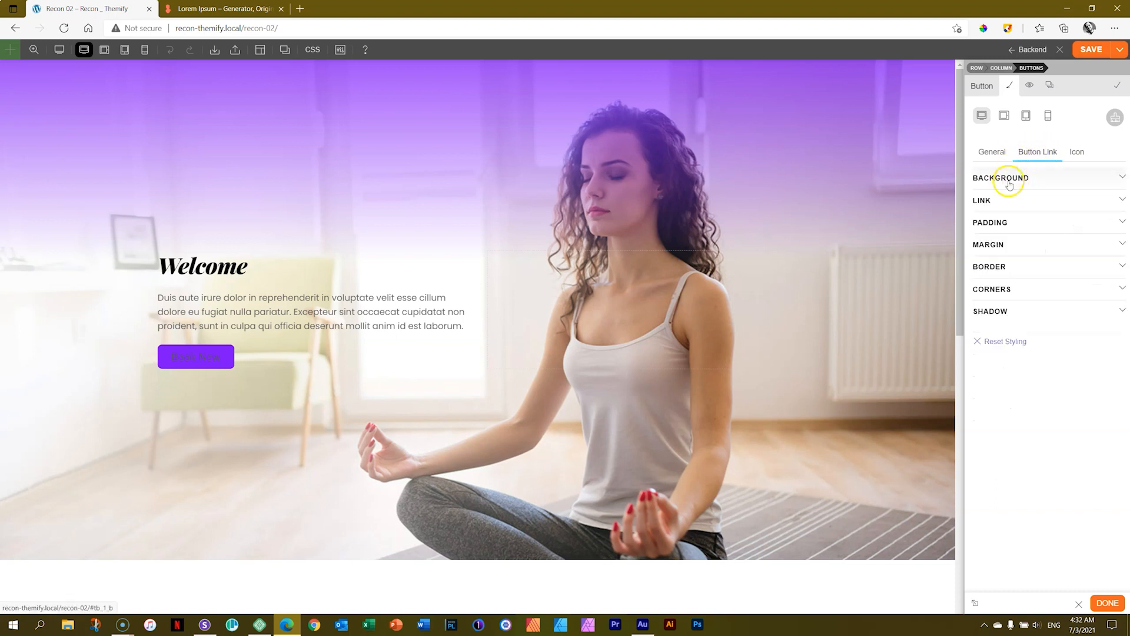
pyautogui.click(1007, 209)
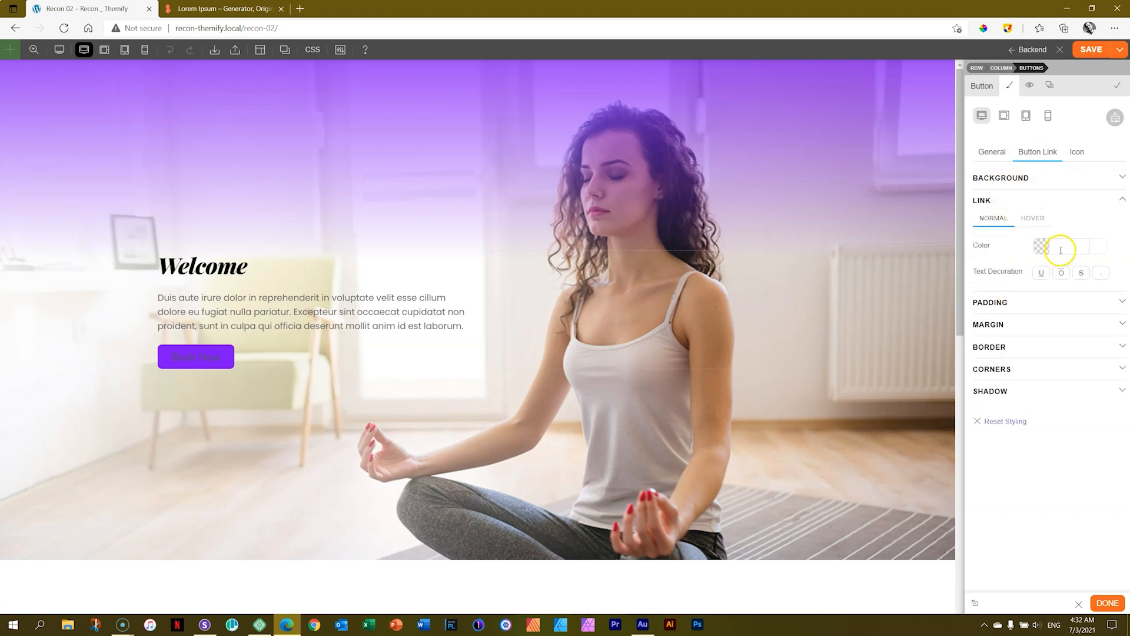
pyautogui.click(1060, 245)
pyautogui.click(1005, 266)
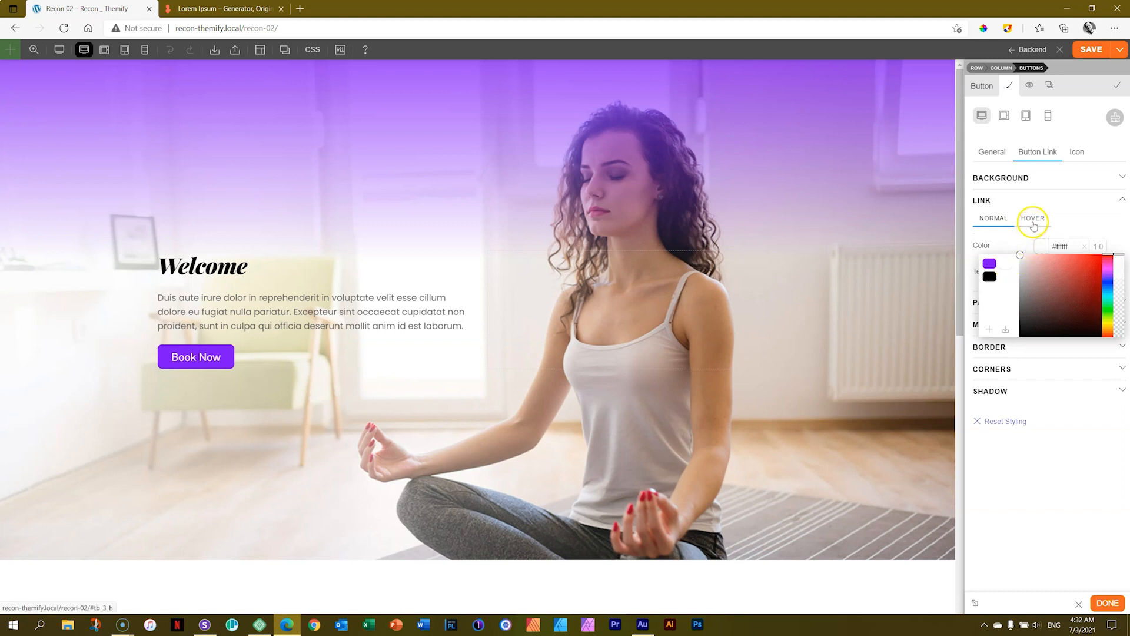
pyautogui.click(1068, 222)
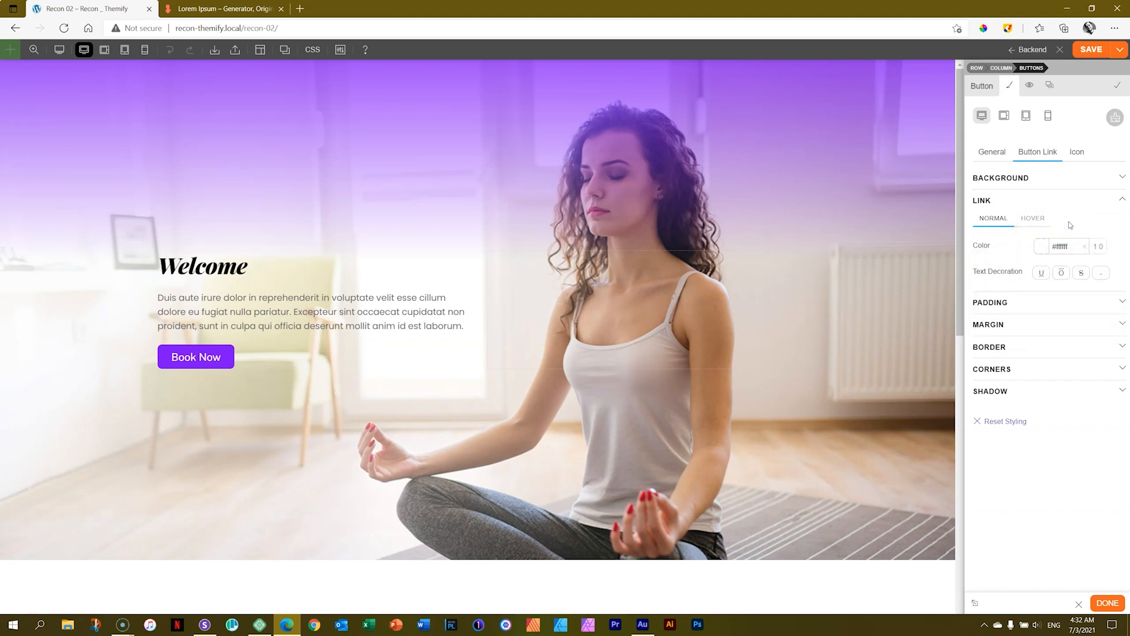
# Set the button link's hover background to the saved purple with its opacity reduced to about 0.8.
pyautogui.click(1048, 187)
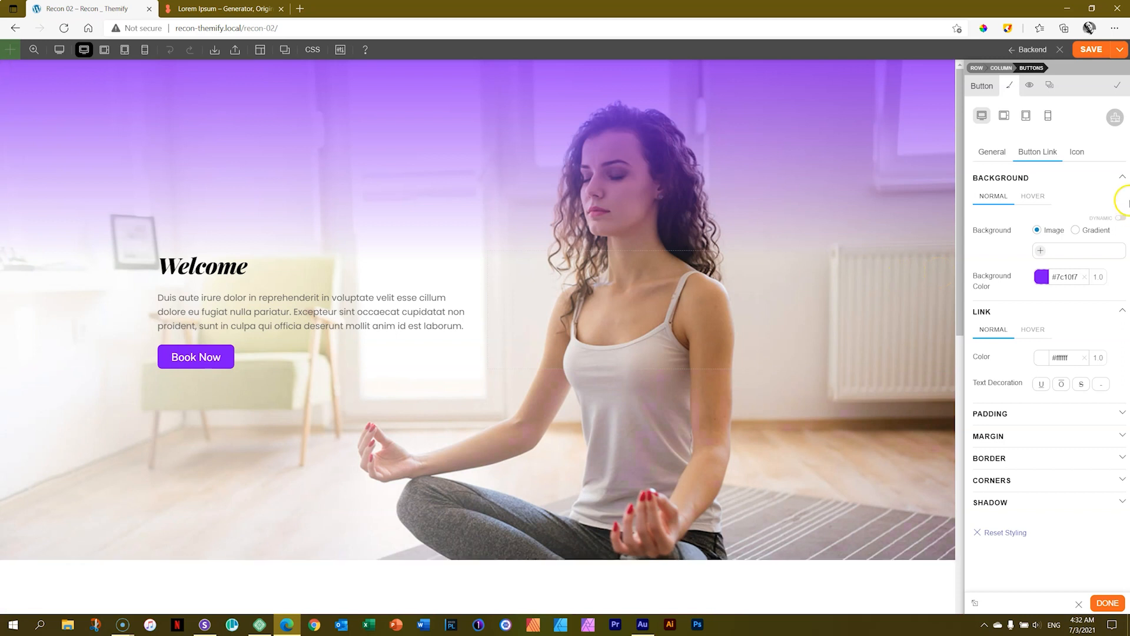
pyautogui.click(1040, 197)
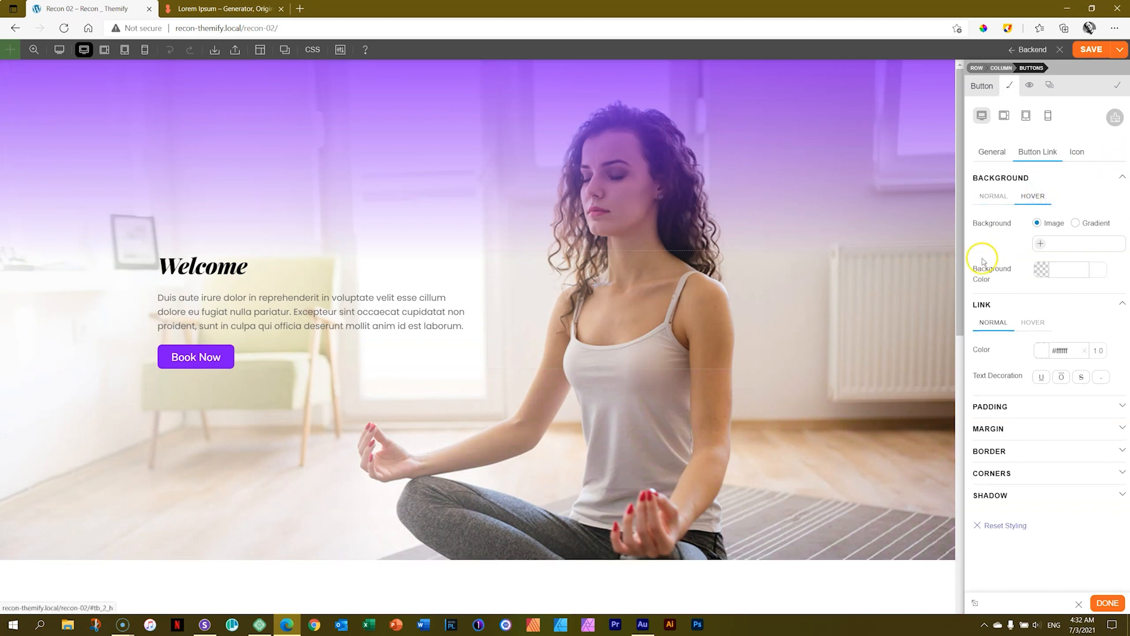
pyautogui.click(1066, 269)
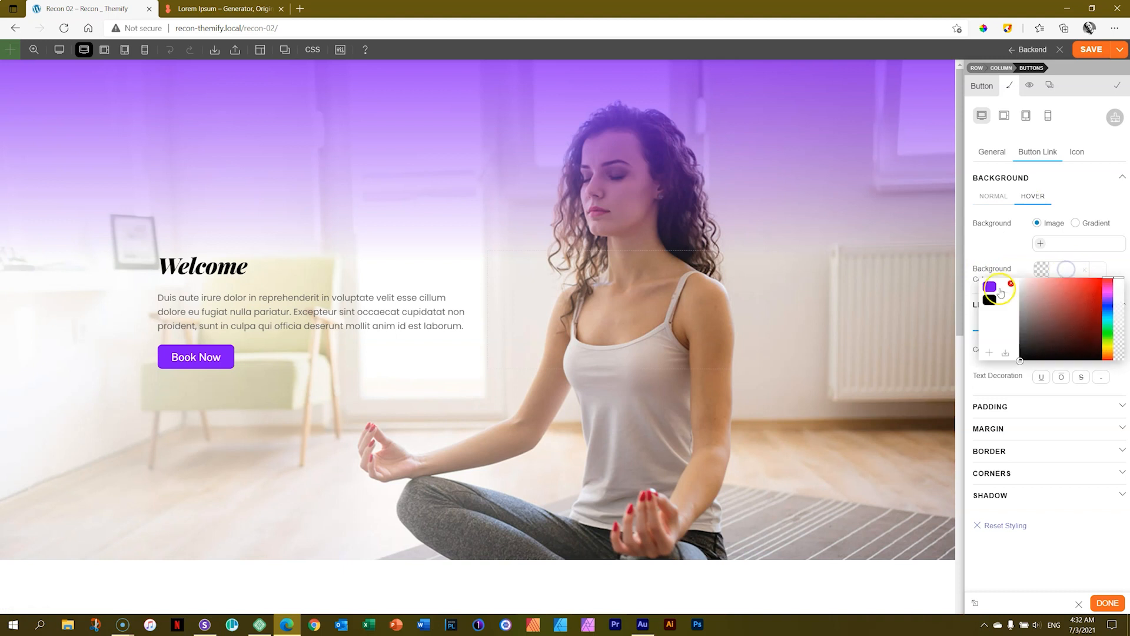
pyautogui.click(990, 286)
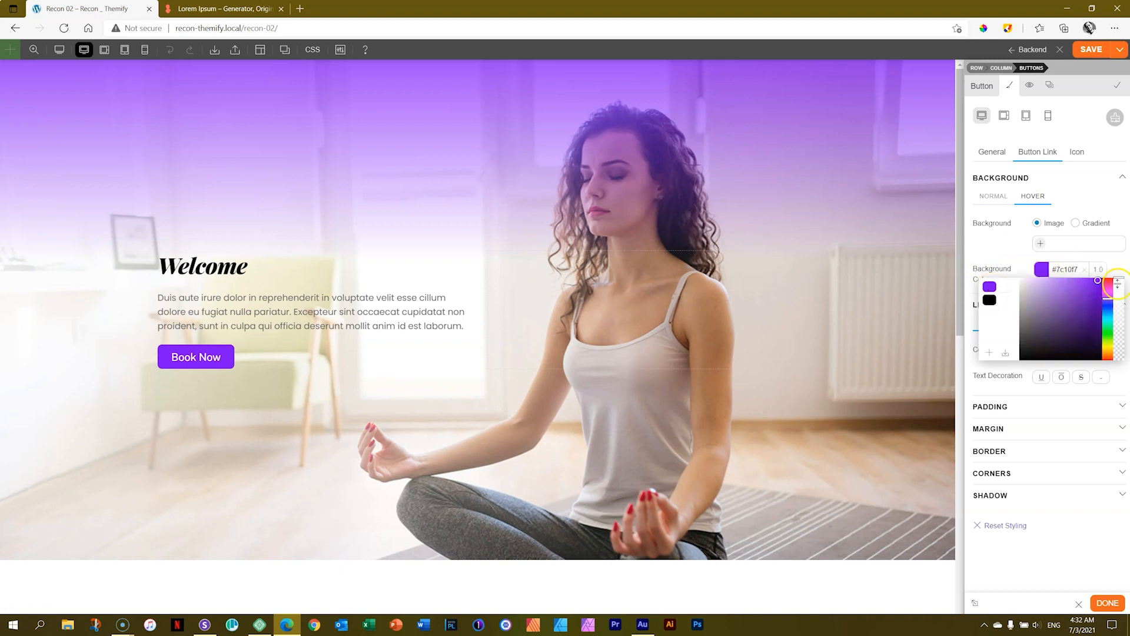
pyautogui.moveTo(1118, 280); pyautogui.dragTo(1120, 298)
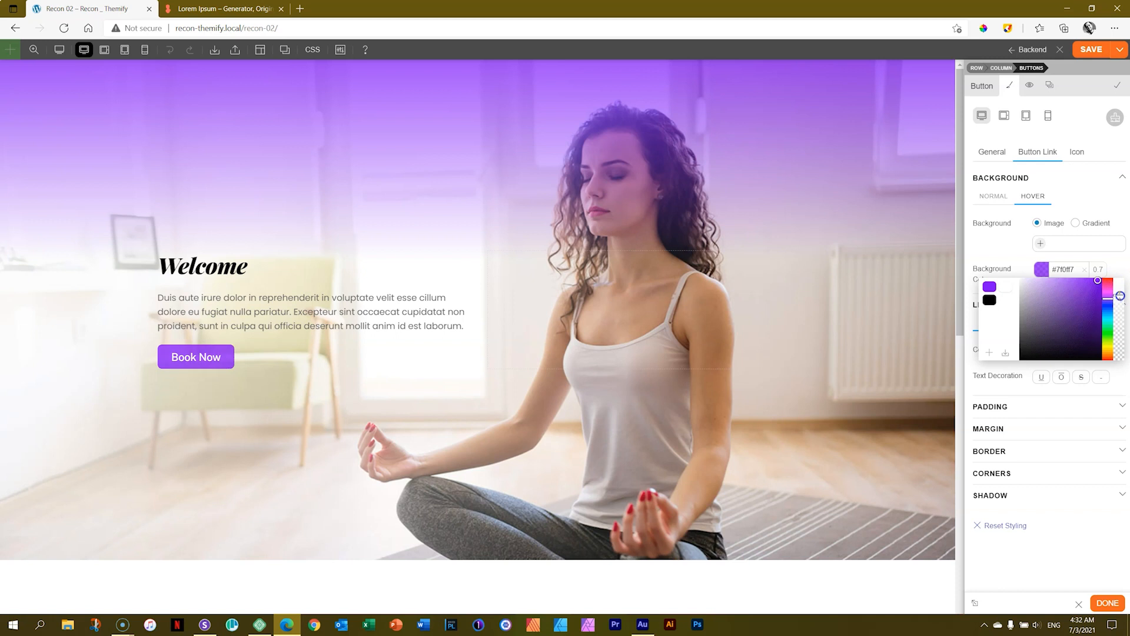
pyautogui.click(1114, 267)
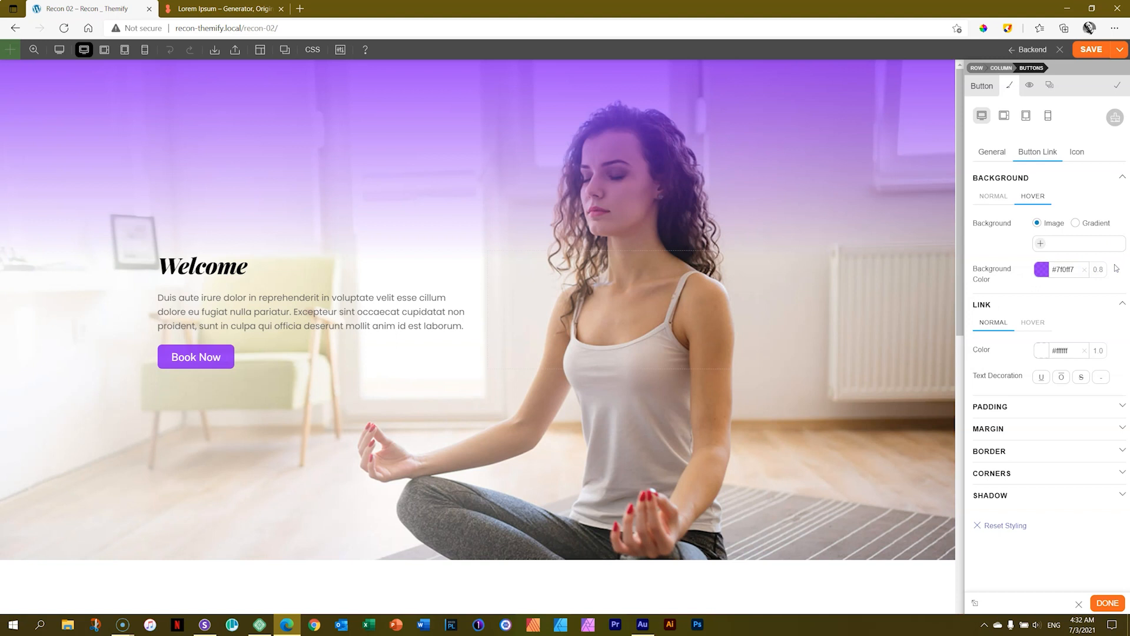
# Save the page, check the Book Now button's hover effect on the live version, and reopen the page in the builder.
pyautogui.moveTo(221, 365)
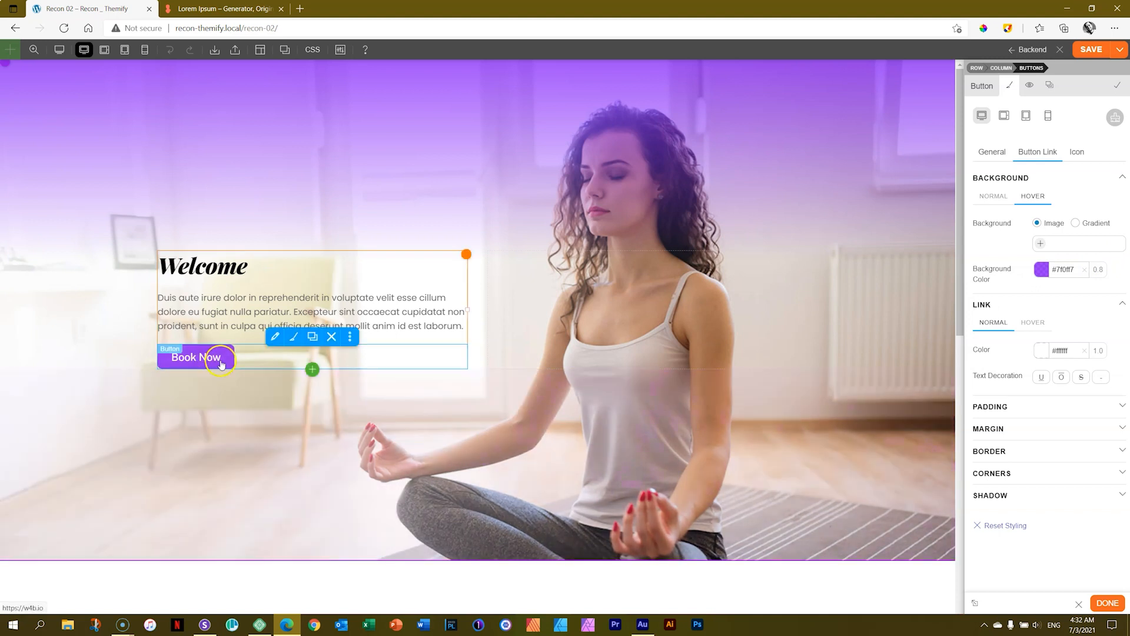
pyautogui.click(1095, 52)
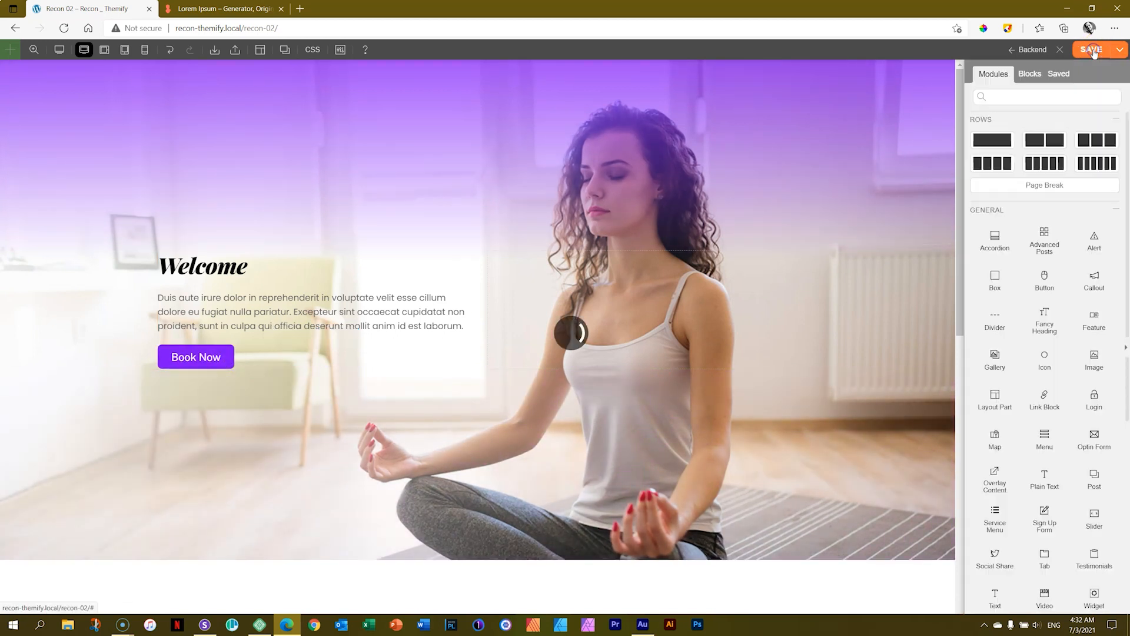
pyautogui.click(1061, 50)
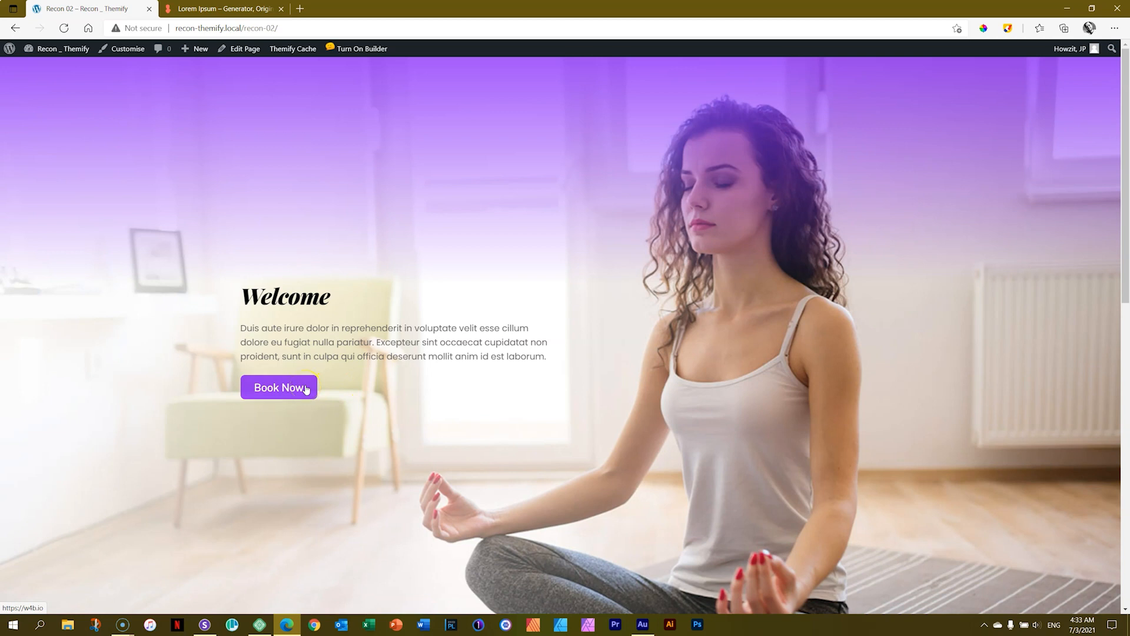
pyautogui.click(353, 50)
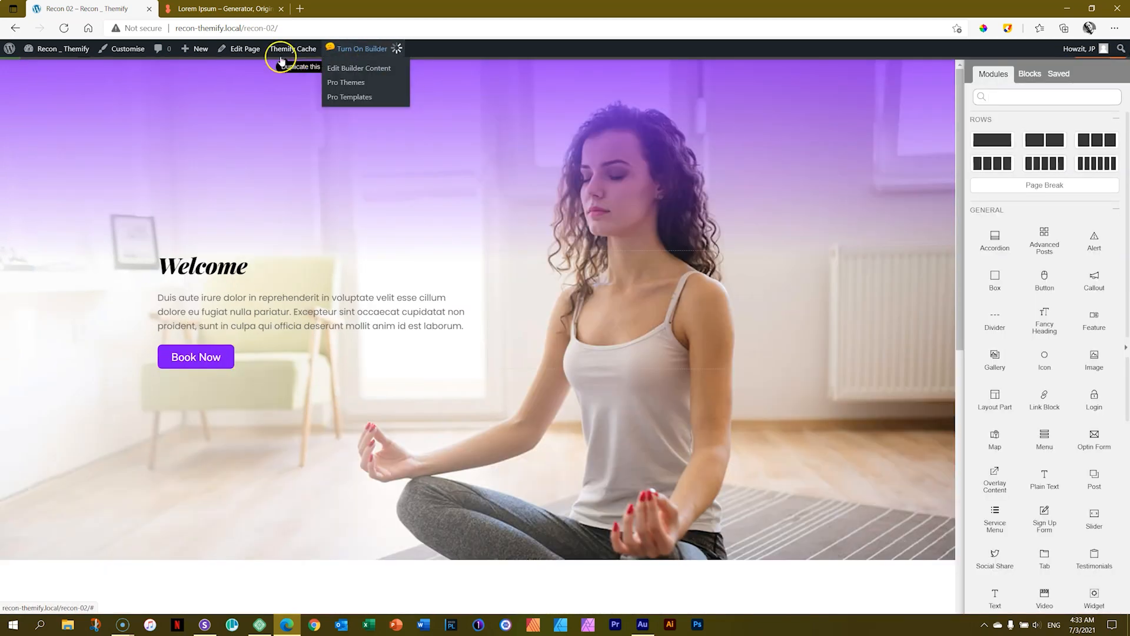
# Increase the spacing above the Book Now button to separate it from the body text, and save the page.
pyautogui.click(216, 314)
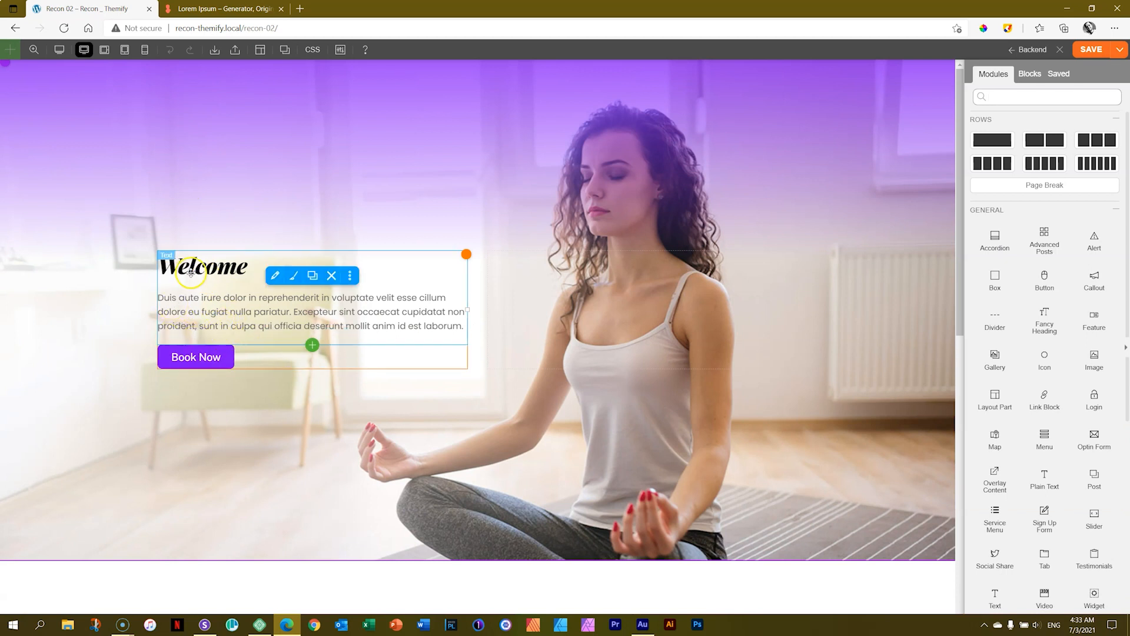
pyautogui.click(195, 356)
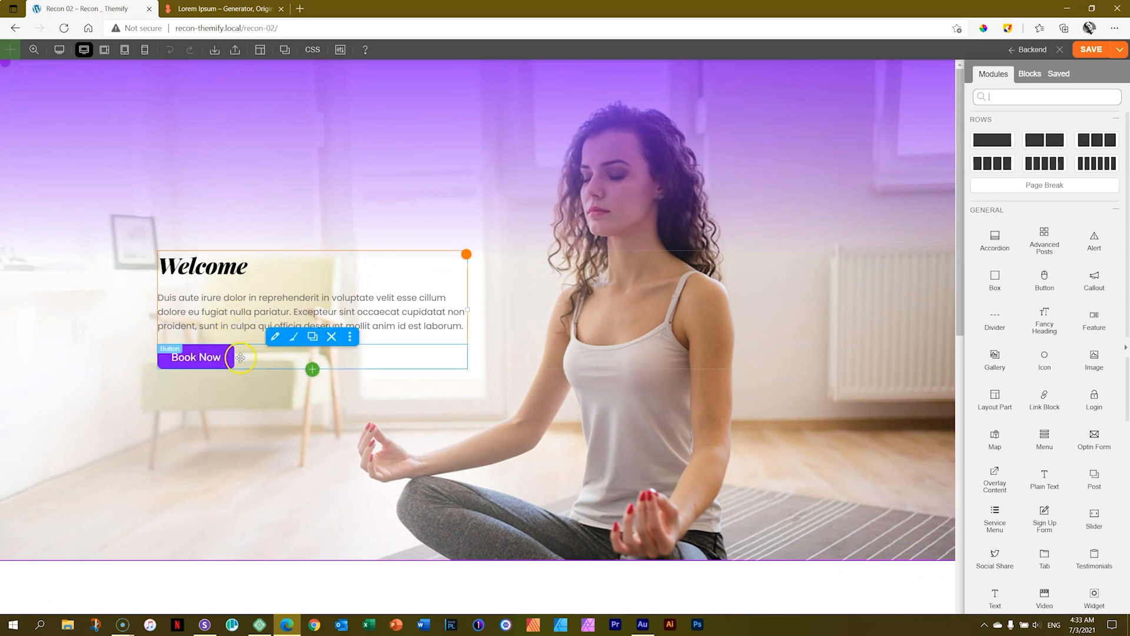
pyautogui.doubleClick(243, 357)
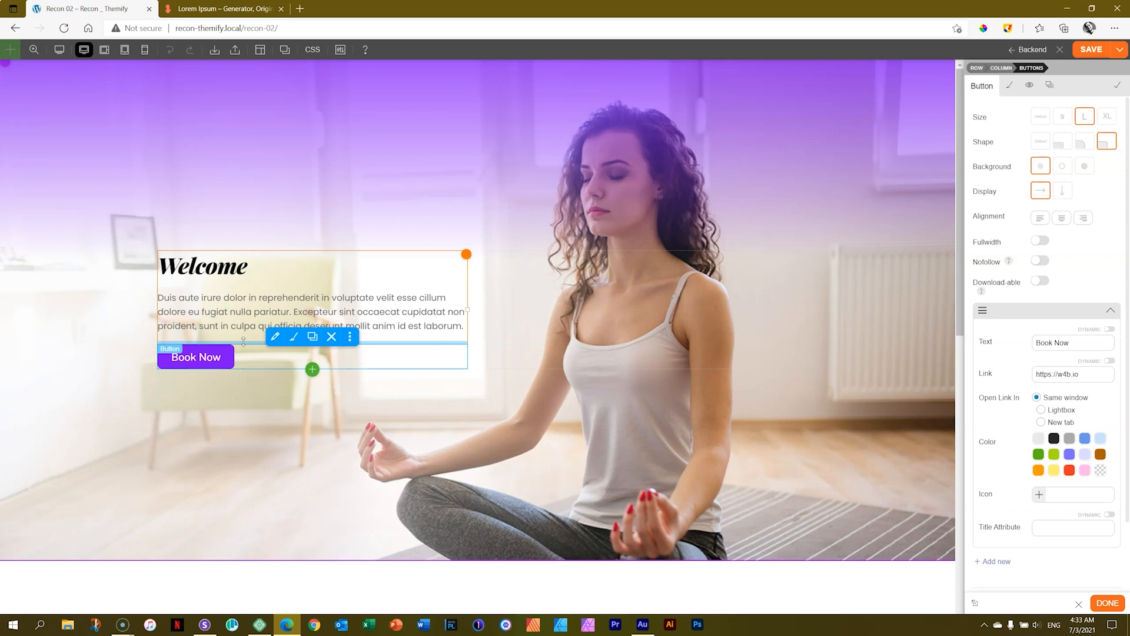
pyautogui.moveTo(243, 341); pyautogui.dragTo(243, 357)
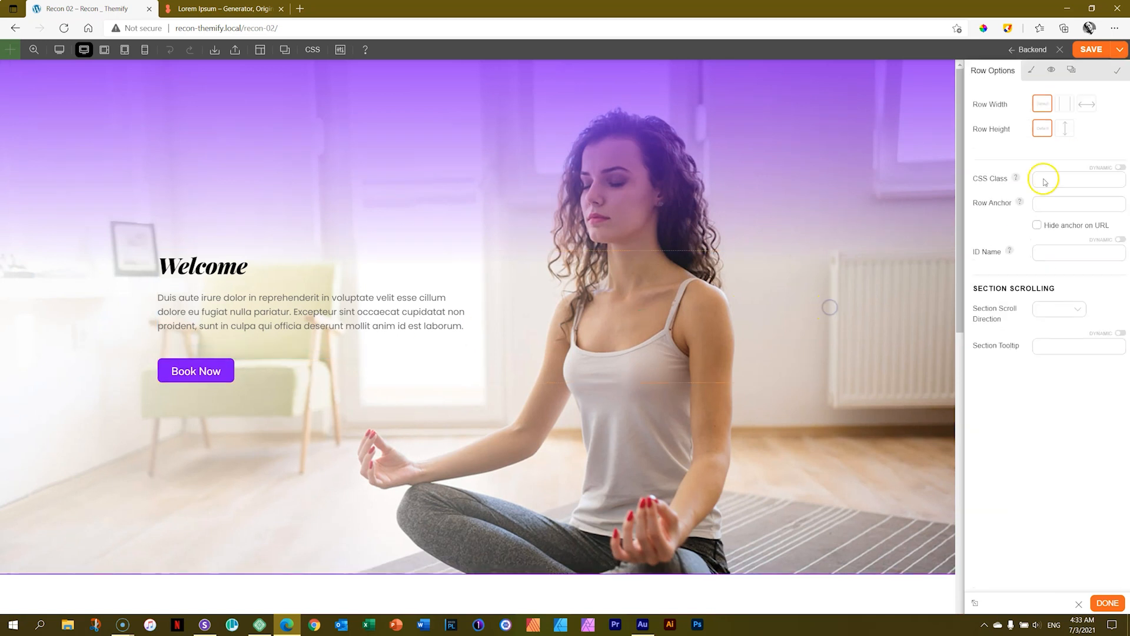
pyautogui.click(1083, 52)
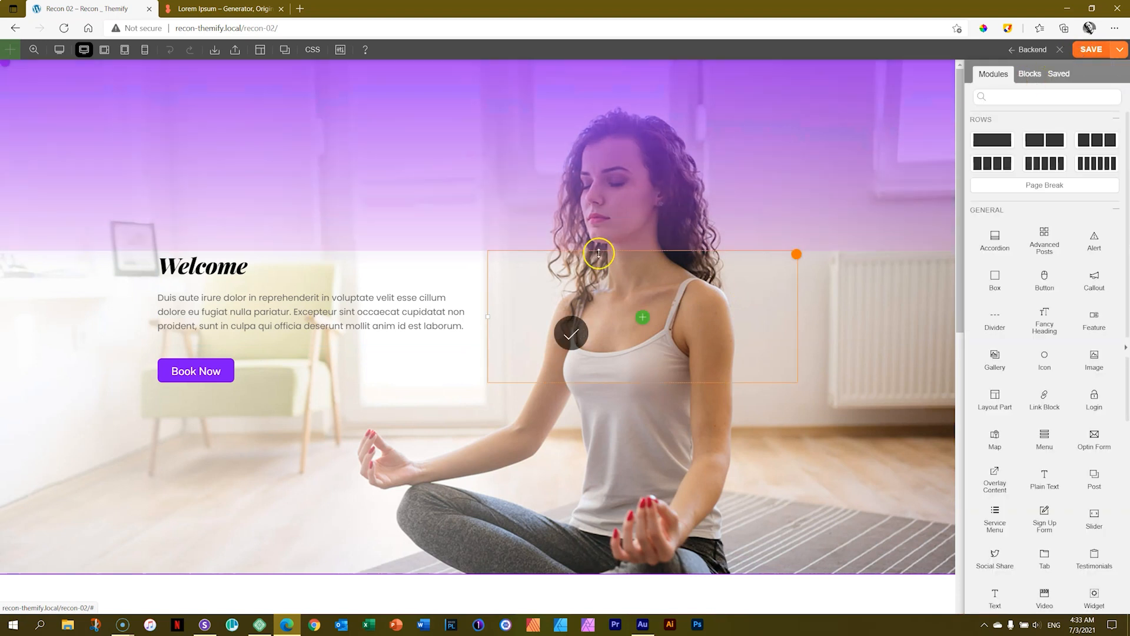
# Switch to Sizzy, focus the MacBook Air preview, reload it, and compare the hero row with the original below.
pyautogui.click(203, 625)
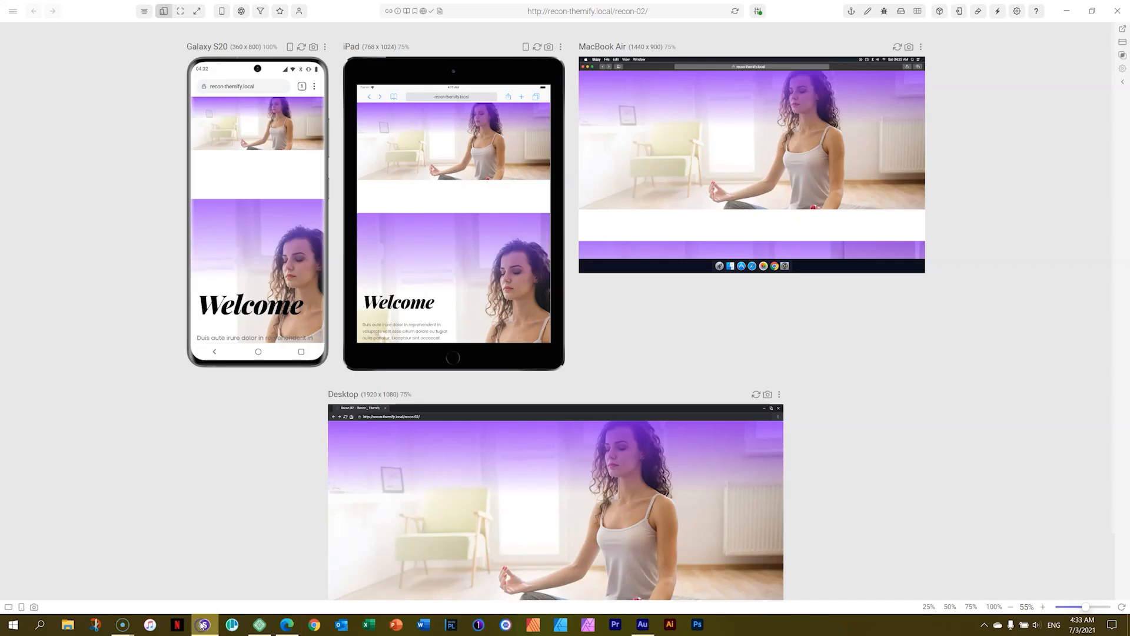
pyautogui.click(924, 50)
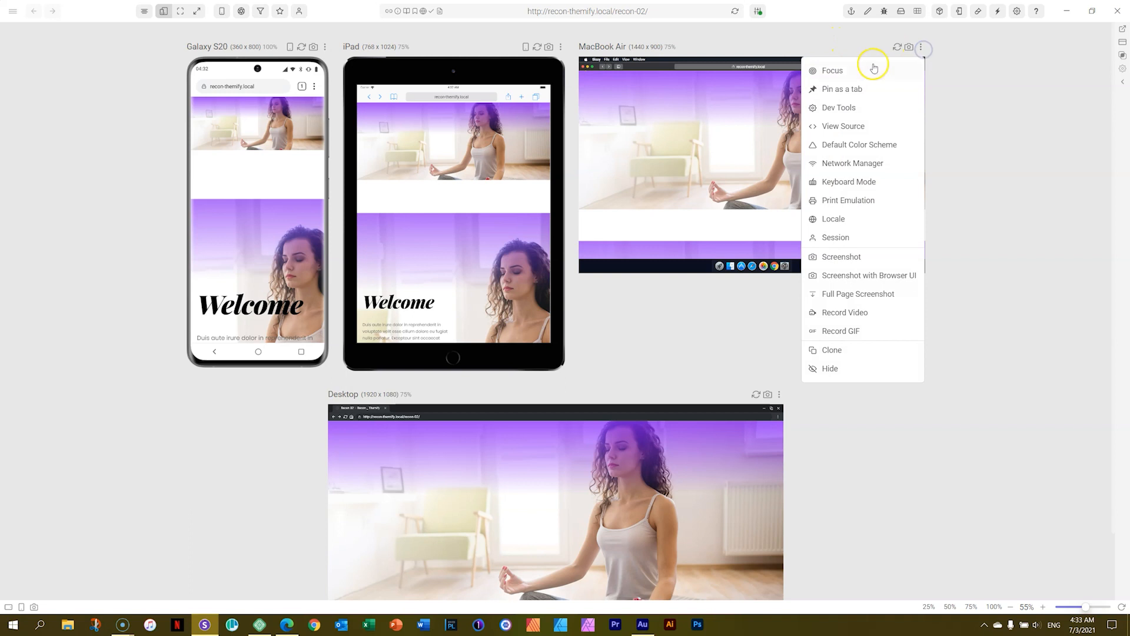
pyautogui.click(861, 69)
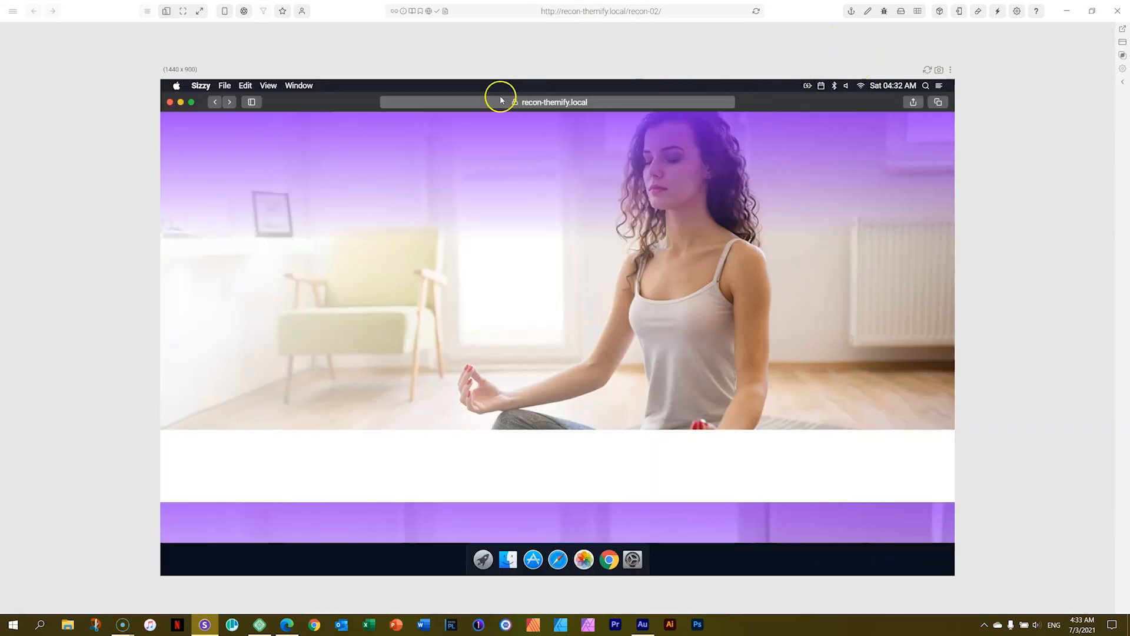
pyautogui.click(757, 11)
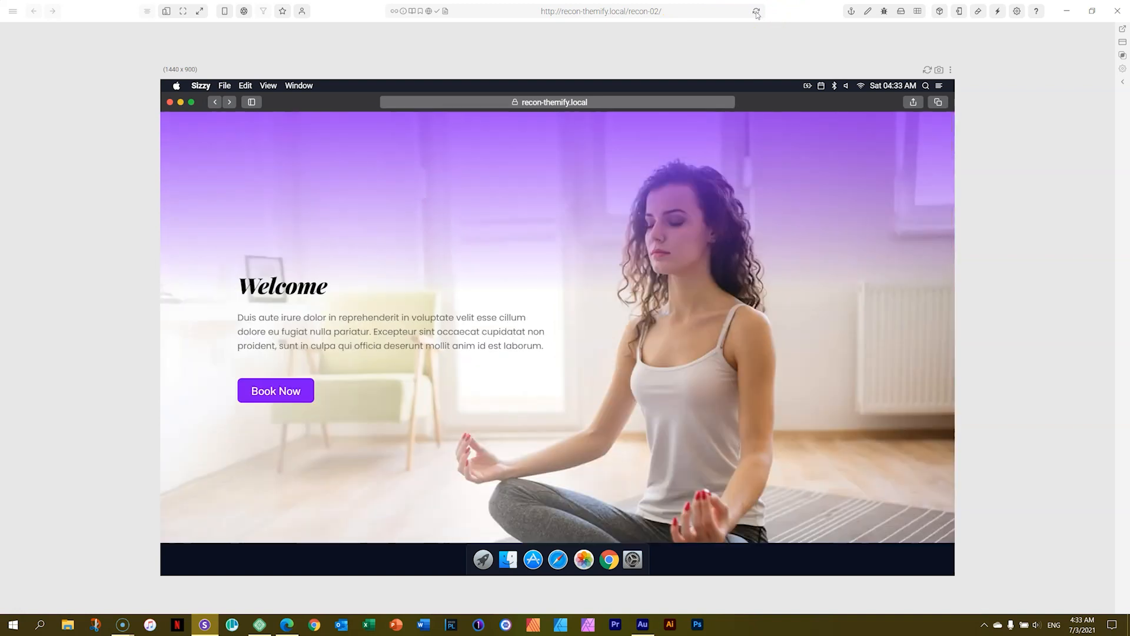
pyautogui.scroll(-5, 674, 219)
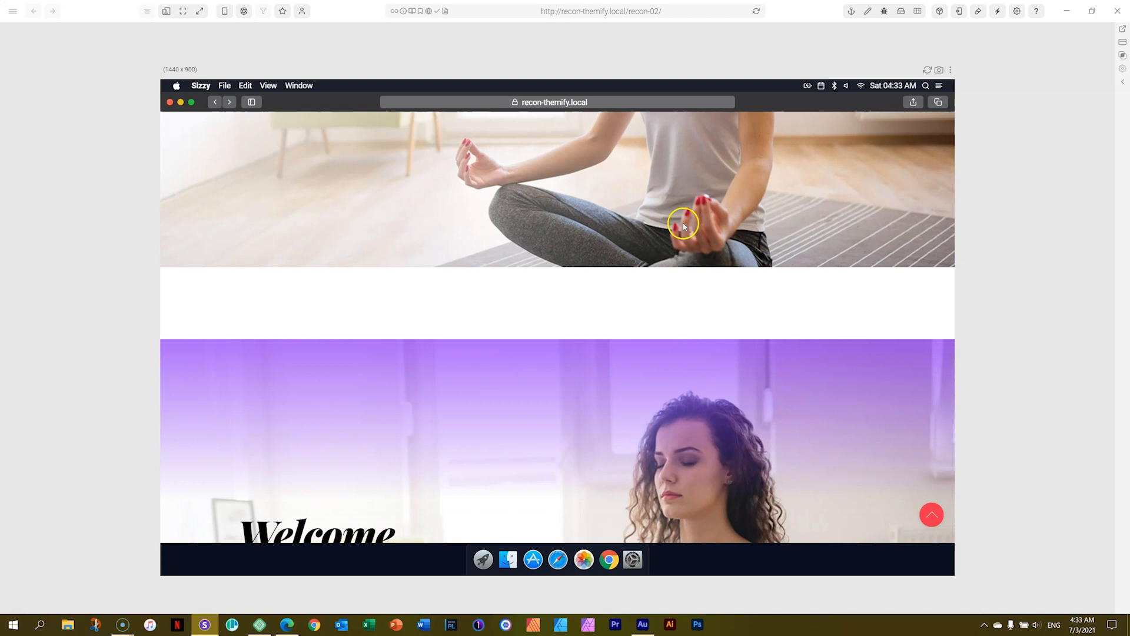
pyautogui.scroll(5, 673, 219)
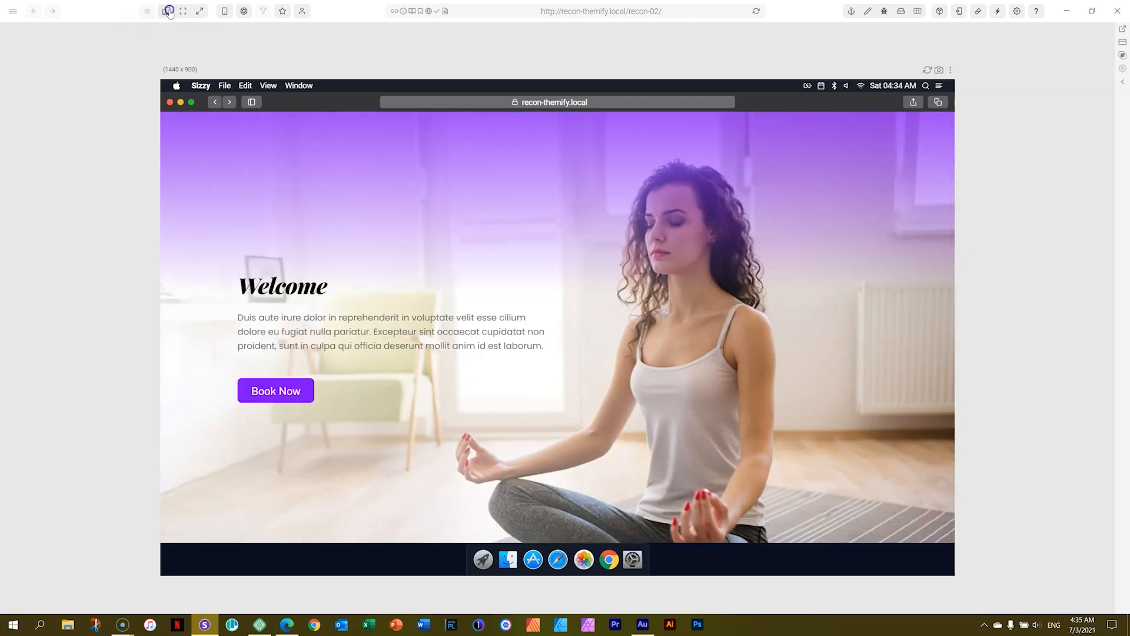
# Return to the multi-device preview and compare the new hero row with the original on phone, tablet and desktop.
pyautogui.click(168, 12)
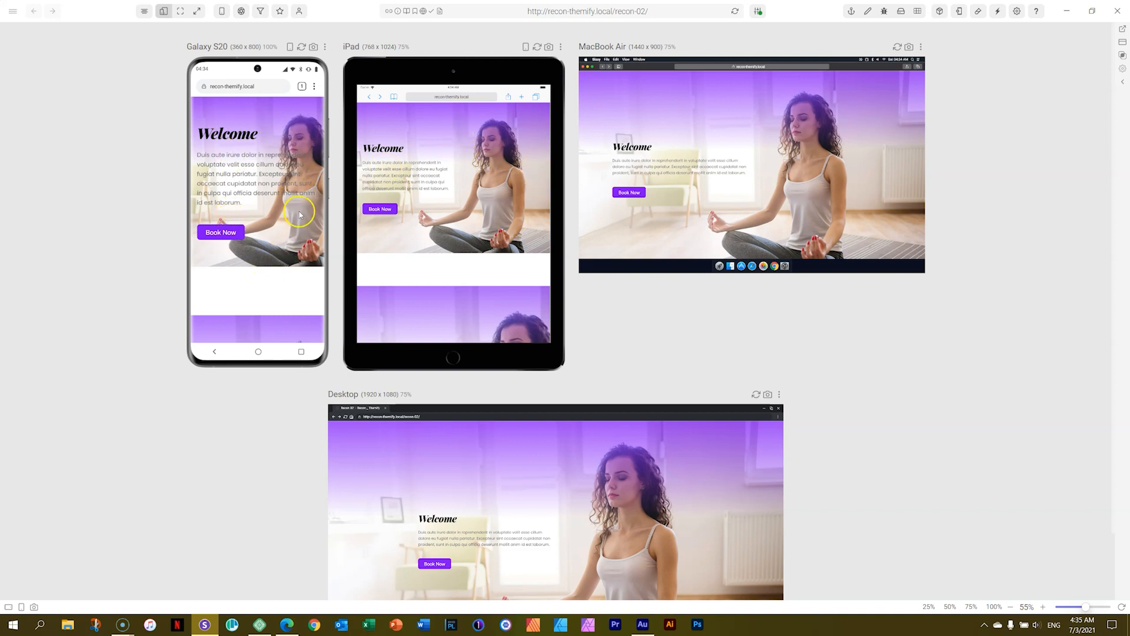
pyautogui.scroll(-1, 308, 231)
pyautogui.scroll(-5, 308, 231)
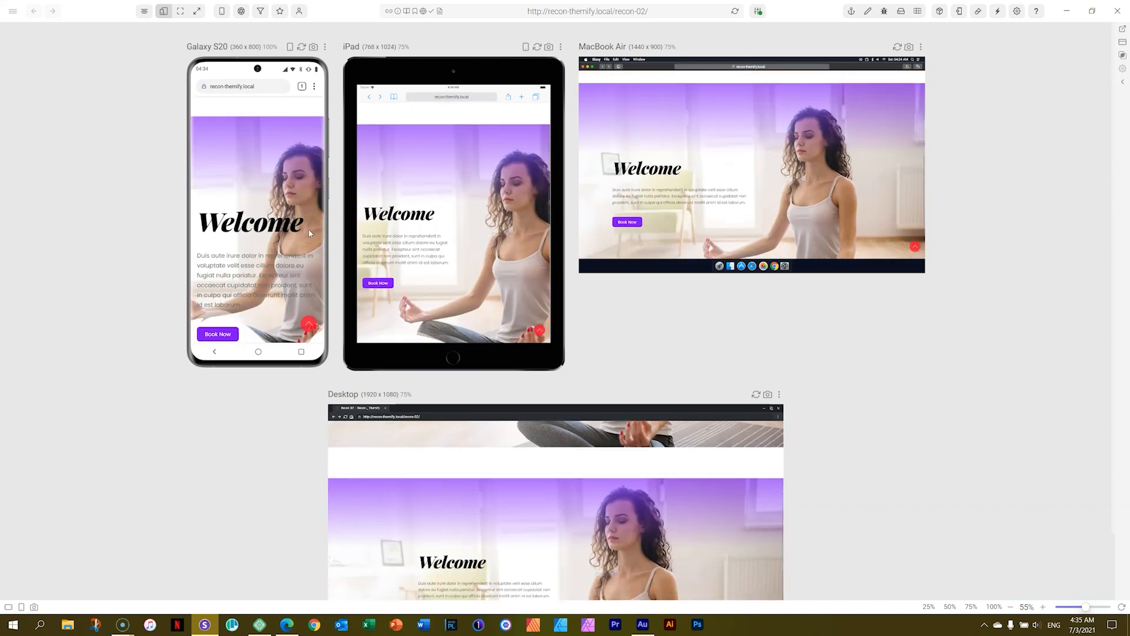
pyautogui.scroll(6, 309, 230)
# Switch to the browser and open the bottom frame settings in the hero row's styling.
pyautogui.click(287, 624)
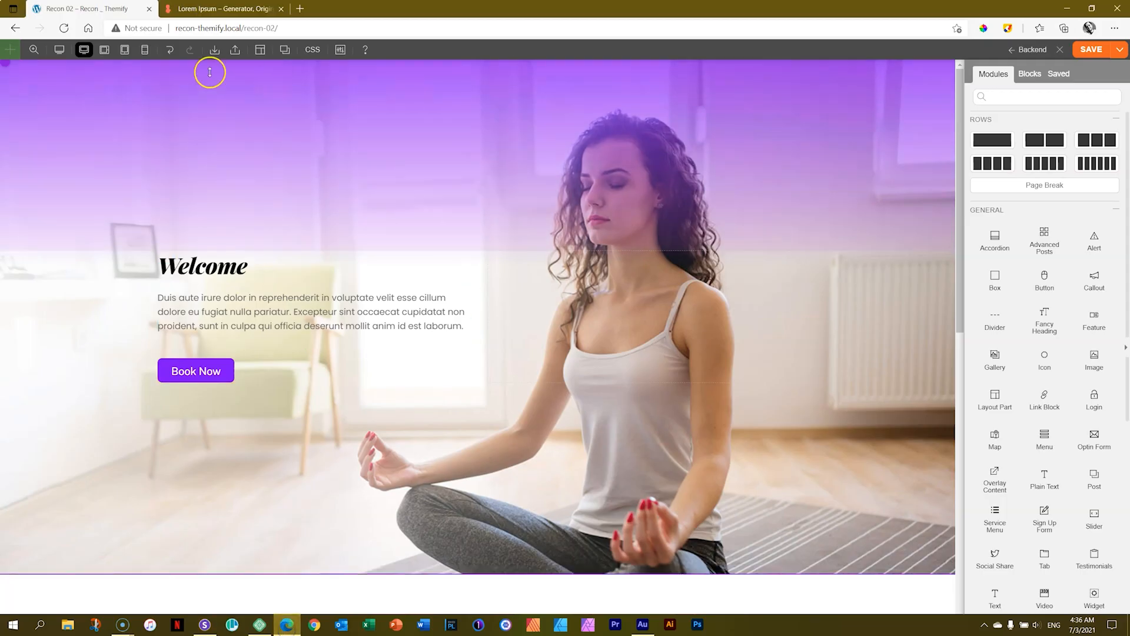
pyautogui.click(27, 68)
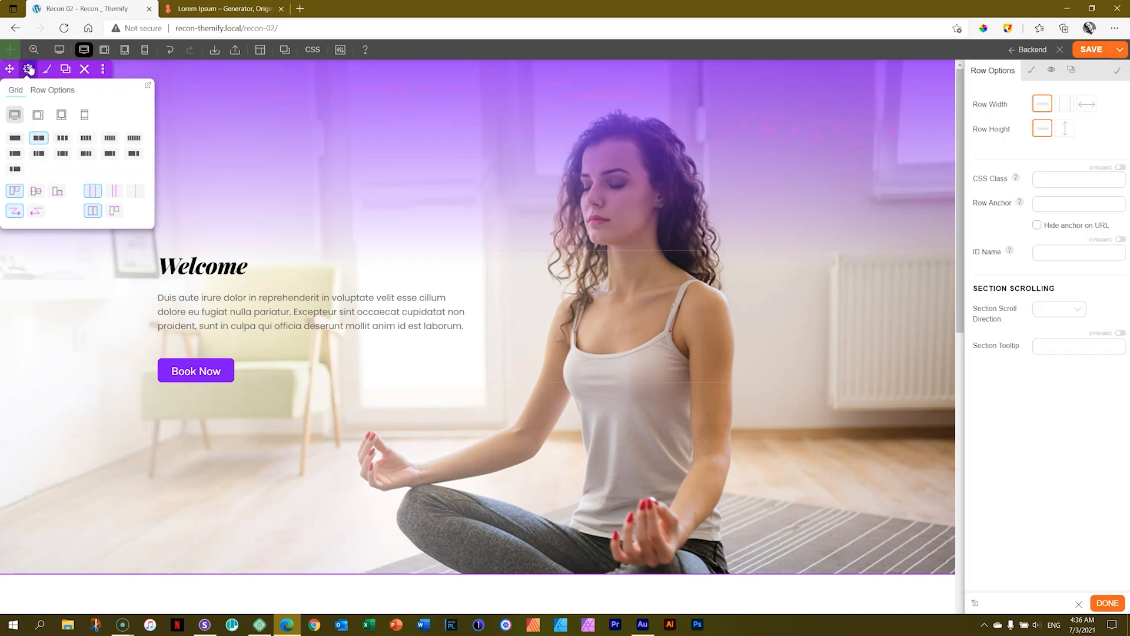
pyautogui.click(1031, 70)
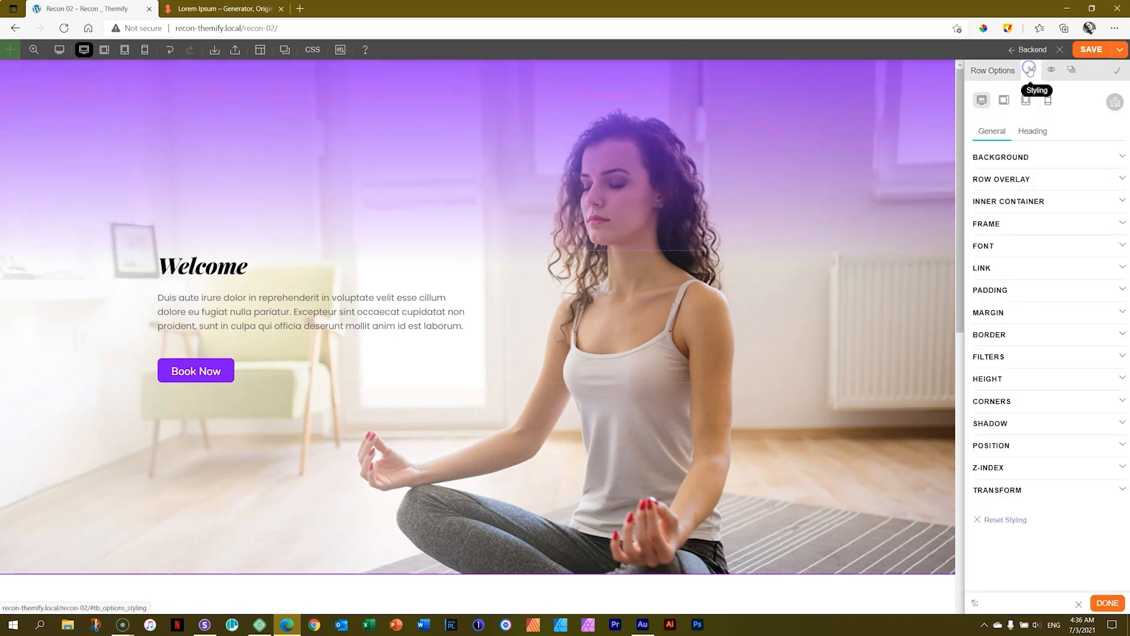
pyautogui.click(988, 225)
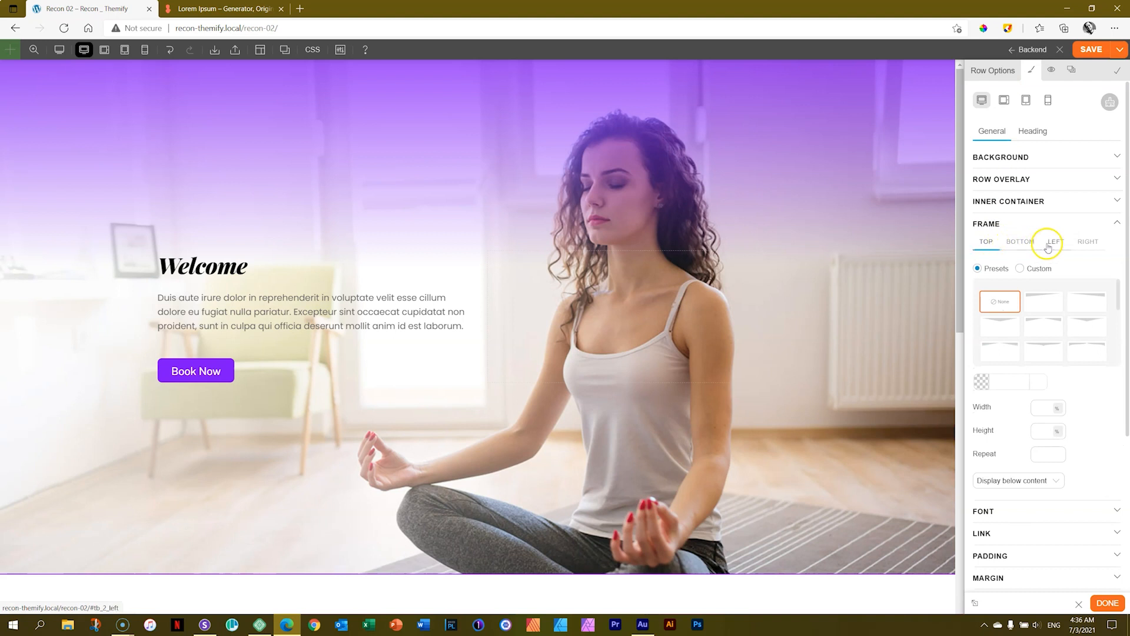
pyautogui.click(1013, 244)
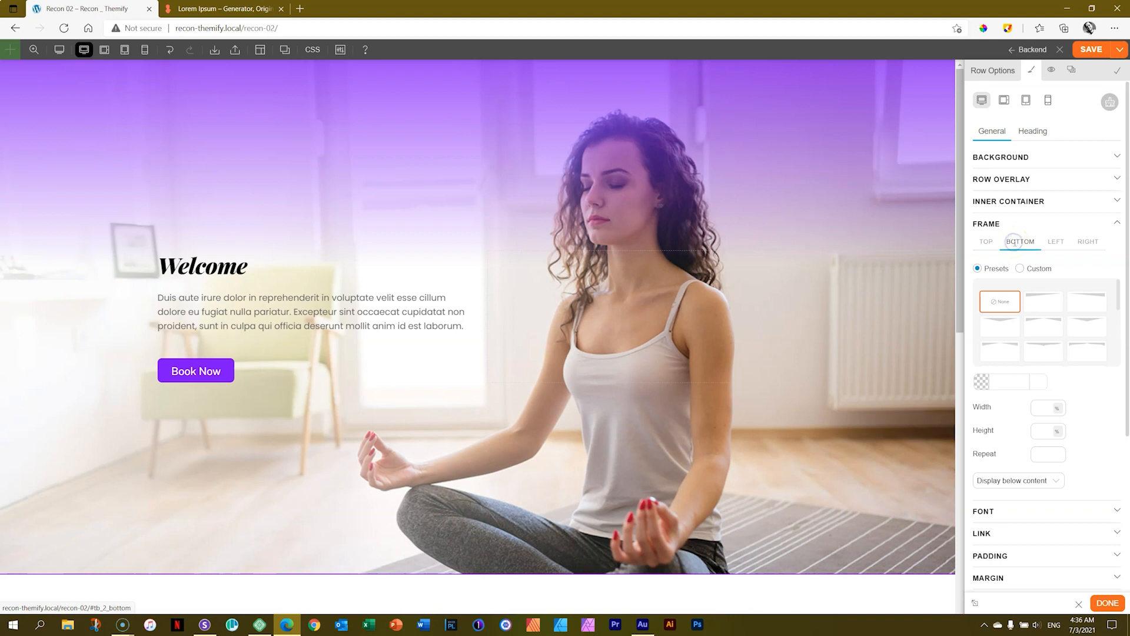
# Try several preset shapes, including Slant 1 and Slant 2, on the hero row's bottom frame.
pyautogui.click(1026, 307)
pyautogui.click(1040, 300)
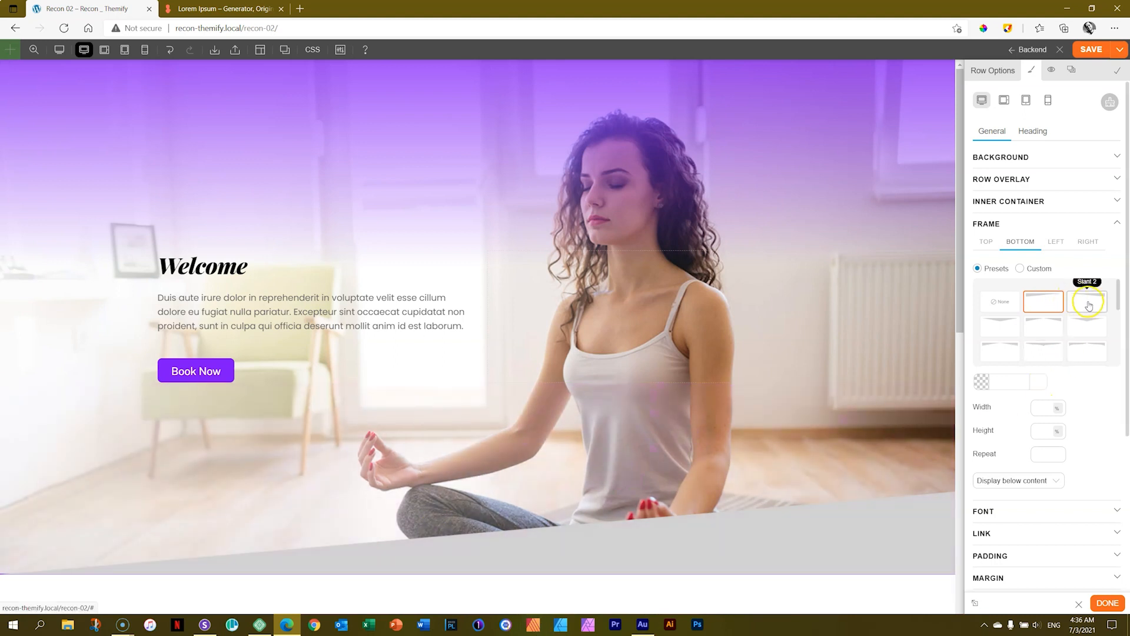
pyautogui.click(1088, 305)
pyautogui.click(1004, 329)
pyautogui.click(1038, 332)
pyautogui.click(1084, 330)
pyautogui.moveTo(1117, 329); pyautogui.dragTo(1118, 295)
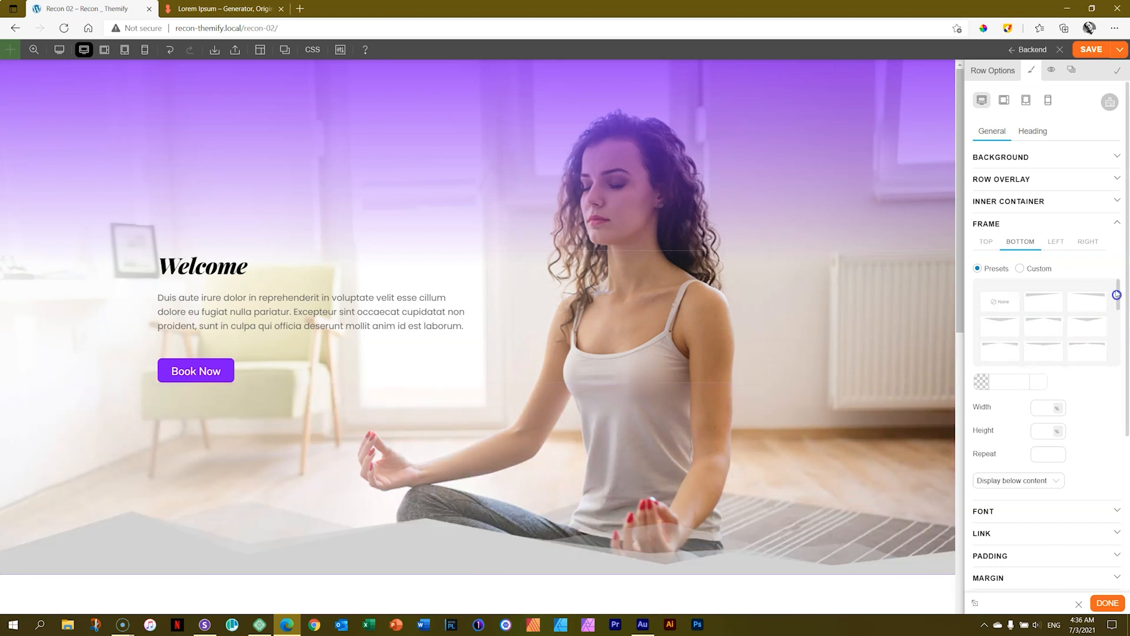
# Look at the media library for a custom bottom frame image, and return to the preset shapes.
pyautogui.click(1021, 269)
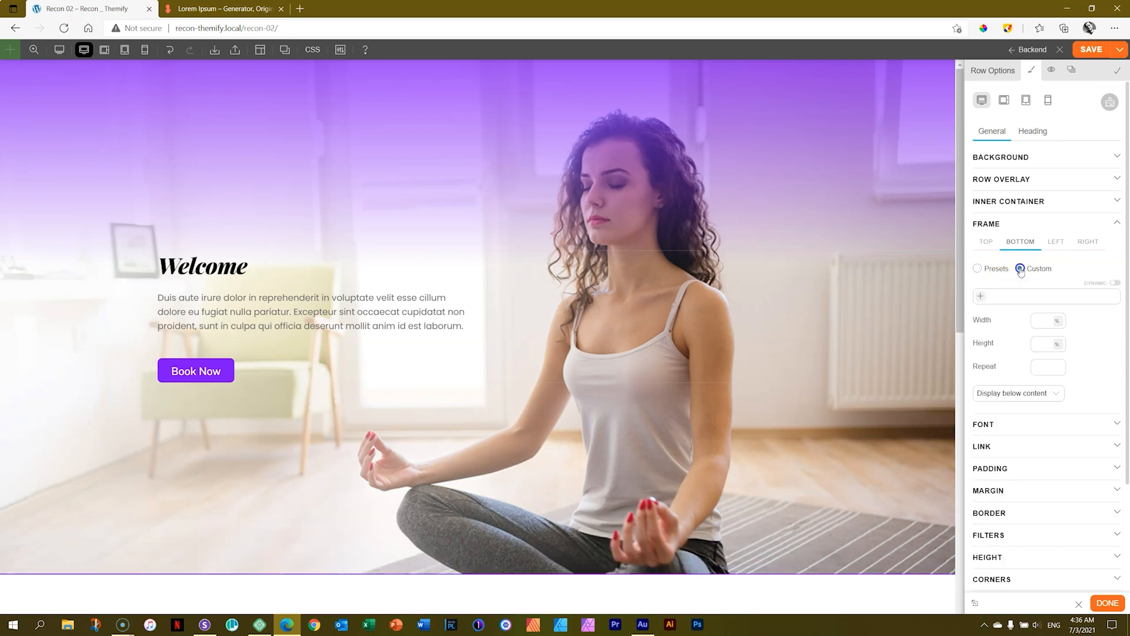
pyautogui.click(980, 292)
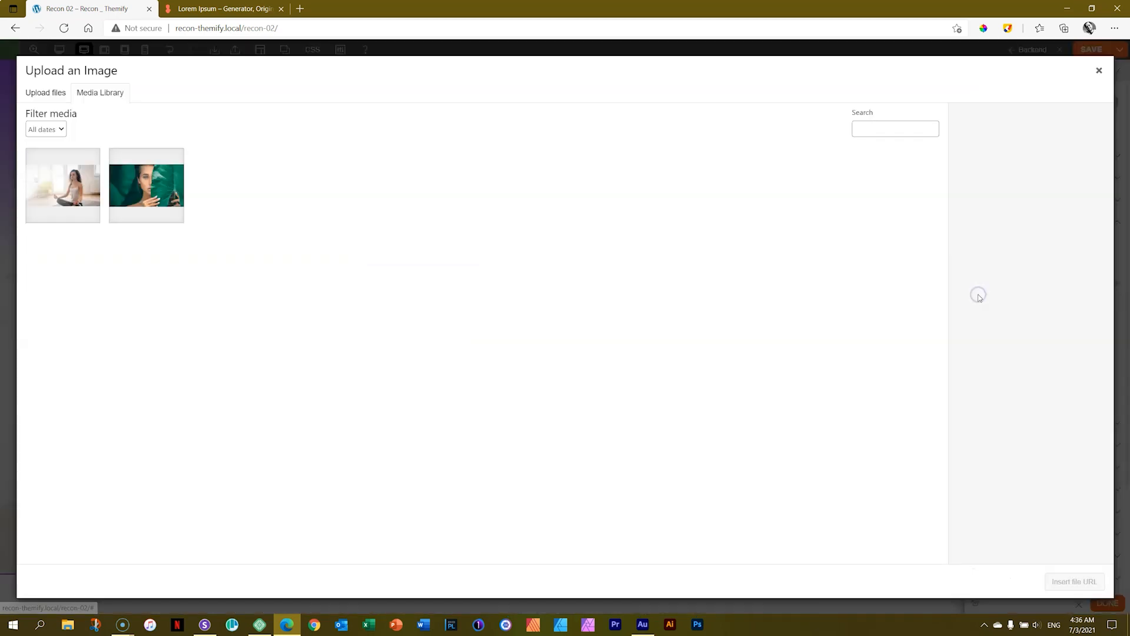
pyautogui.click(1099, 70)
pyautogui.click(978, 269)
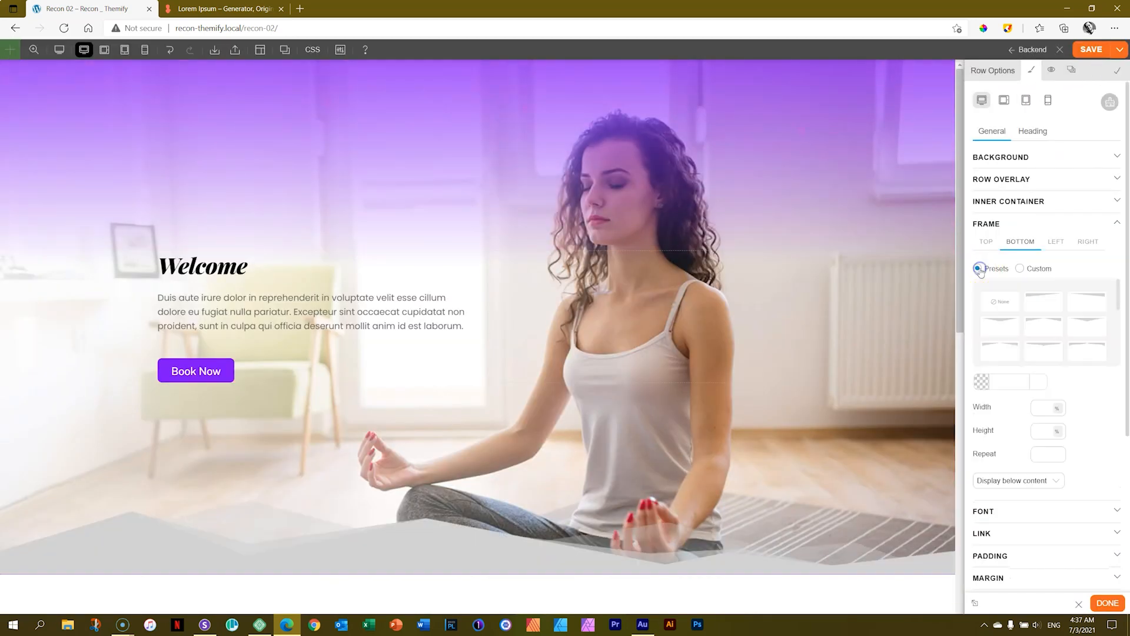
# Apply the Wave 4 preset to the hero row's bottom frame and colour it white (#ffffff).
pyautogui.moveTo(1120, 295); pyautogui.dragTo(1118, 336)
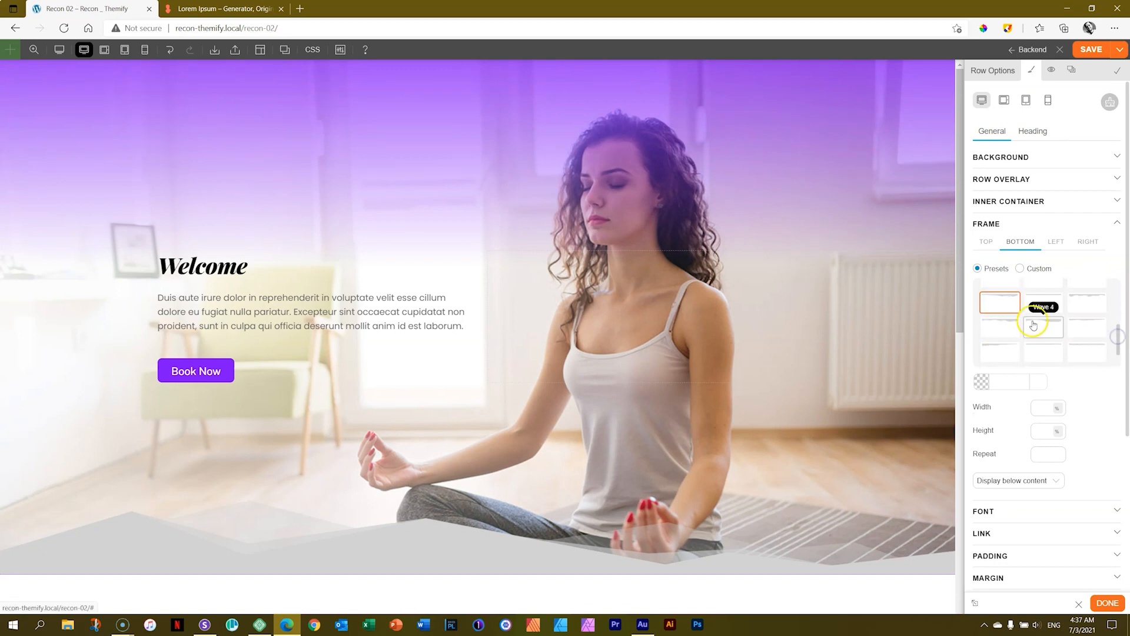
pyautogui.click(1036, 325)
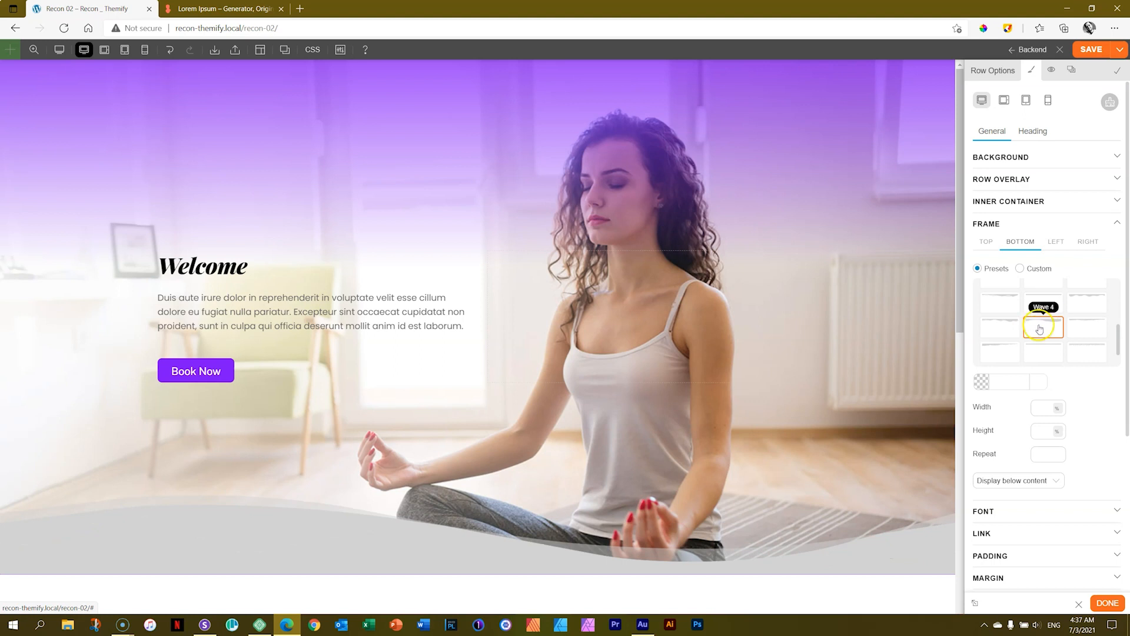
pyautogui.click(1014, 384)
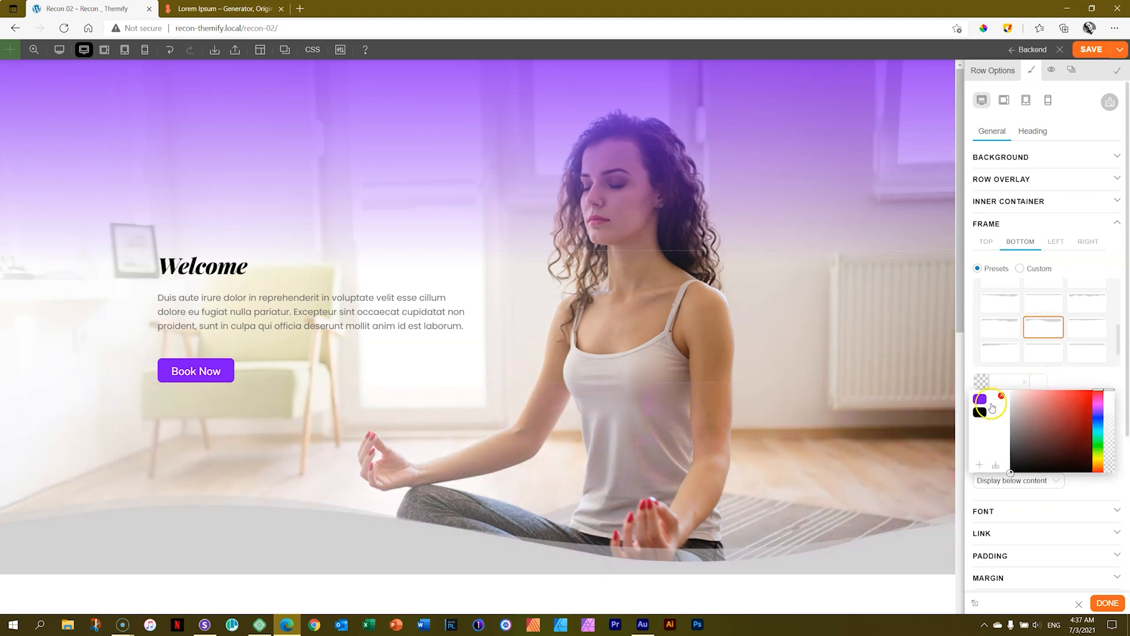
pyautogui.click(996, 401)
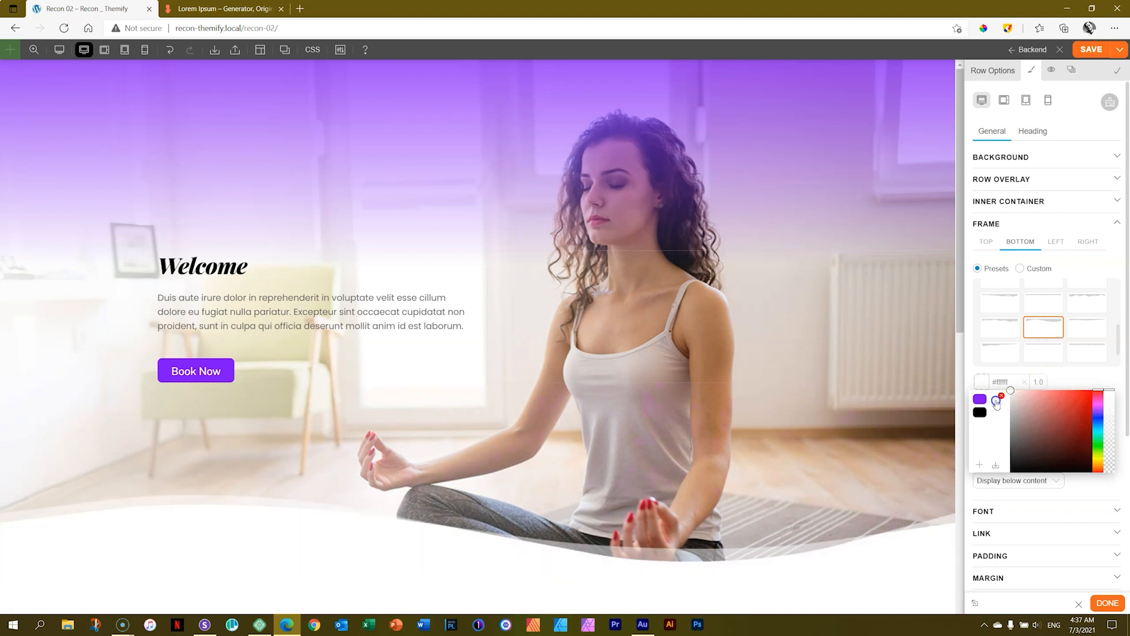
pyautogui.click(1105, 382)
# Try a width of 67% for the bottom frame and clear the value again.
pyautogui.click(1047, 408)
pyautogui.write('67')
pyautogui.moveTo(1048, 342)
pyautogui.mouseDown()
pyautogui.moveTo(1045, 280)
pyautogui.moveTo(1040, 392)
pyautogui.moveTo(1042, 312)
pyautogui.moveTo(1044, 326)
pyautogui.mouseUp()
pyautogui.click(1047, 408)
pyautogui.press('BackSpace')
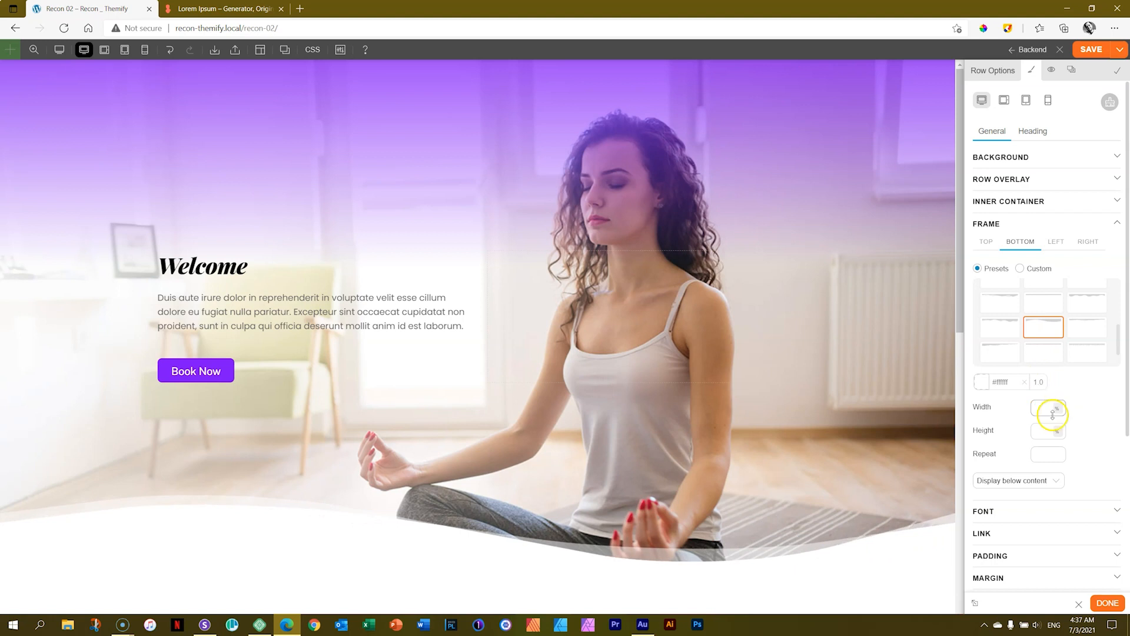
# Set the bottom frame's height to 60% and its repeat to 0.
pyautogui.moveTo(1046, 430); pyautogui.dragTo(1048, 365)
pyautogui.moveTo(1041, 453)
pyautogui.mouseDown()
pyautogui.moveTo(1043, 440)
pyautogui.moveTo(1044, 458)
pyautogui.mouseUp()
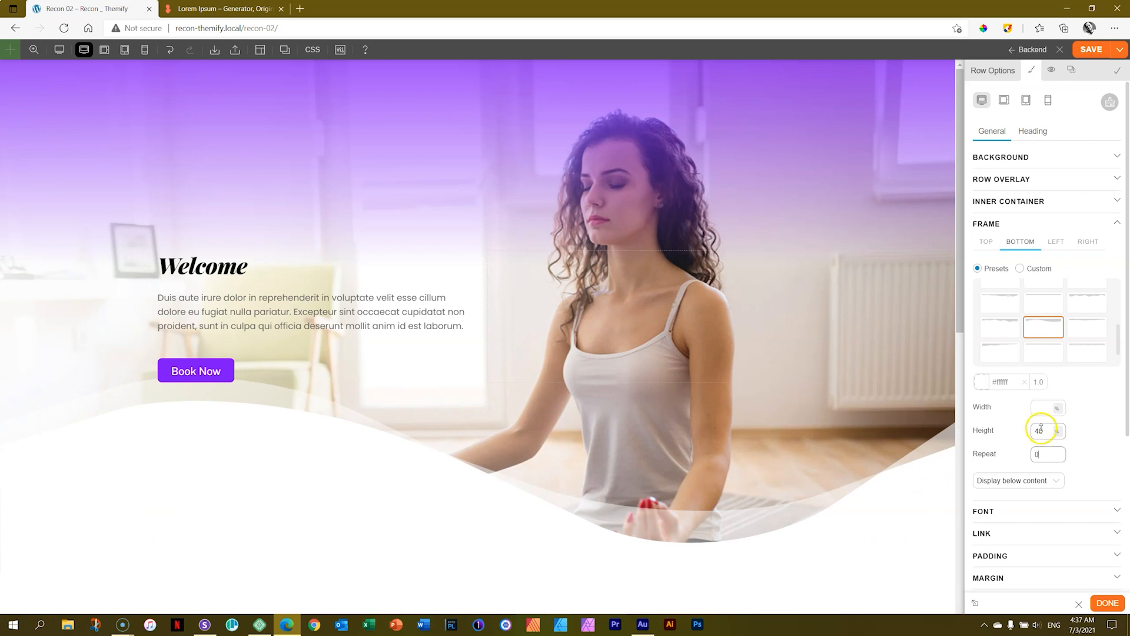
pyautogui.moveTo(1043, 431); pyautogui.dragTo(1045, 412)
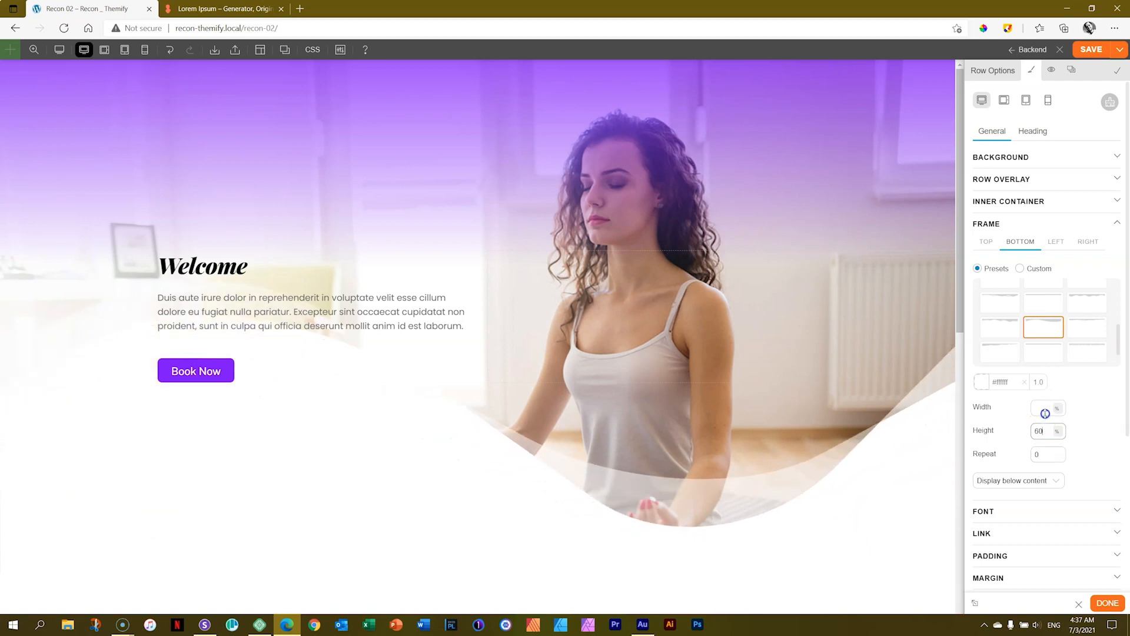
# Try displaying the bottom frame above the row content, and return it to display below content.
pyautogui.click(1045, 480)
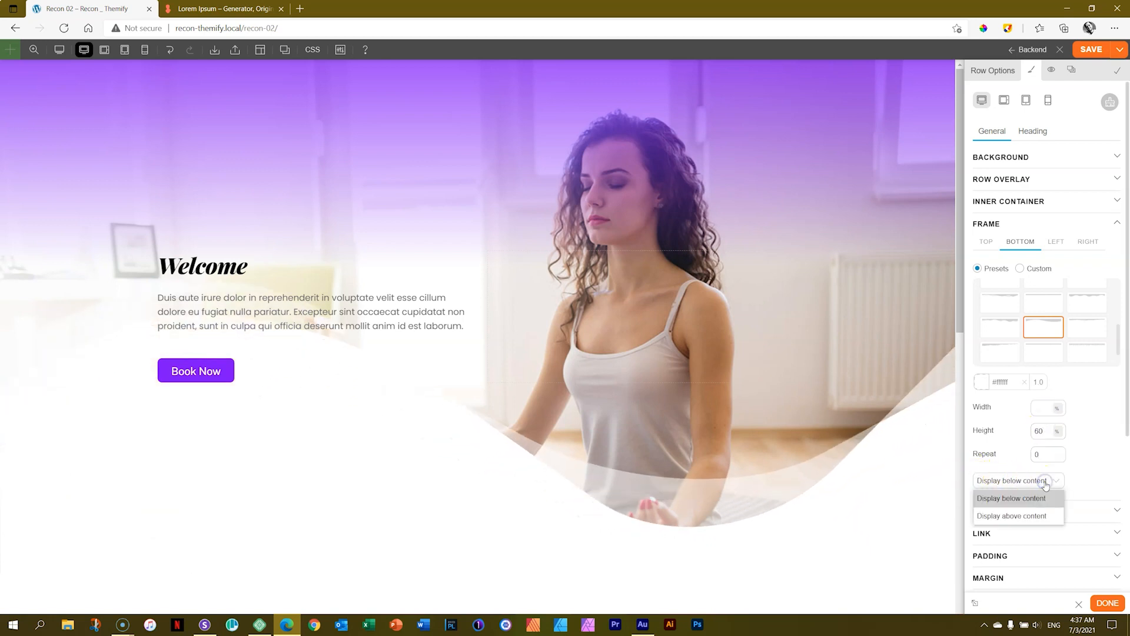
pyautogui.click(1029, 517)
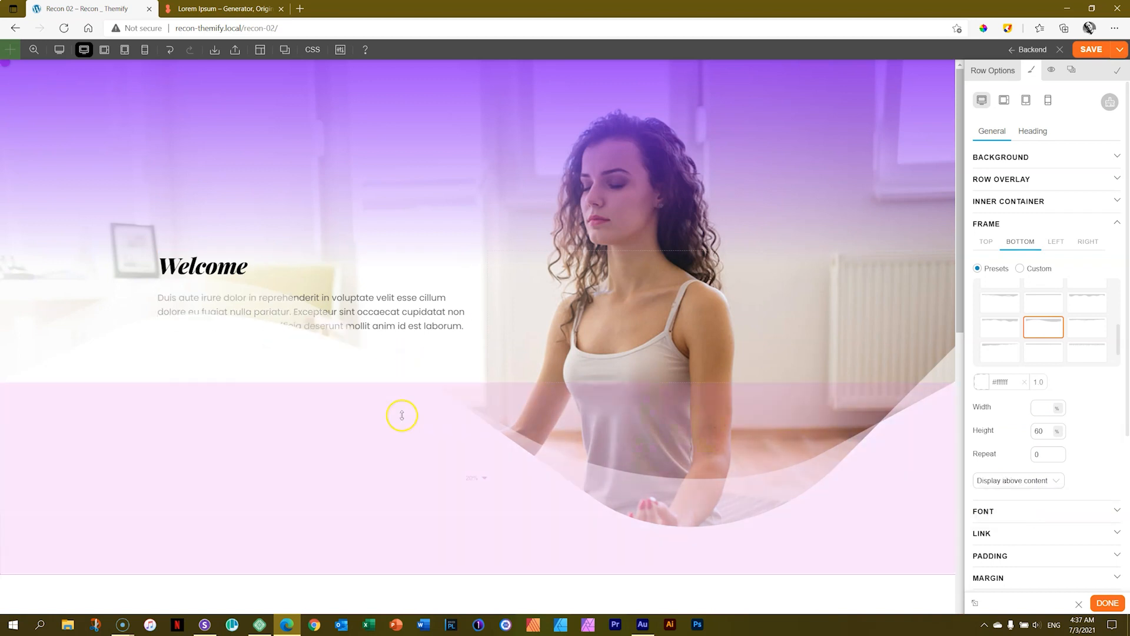
pyautogui.click(1042, 488)
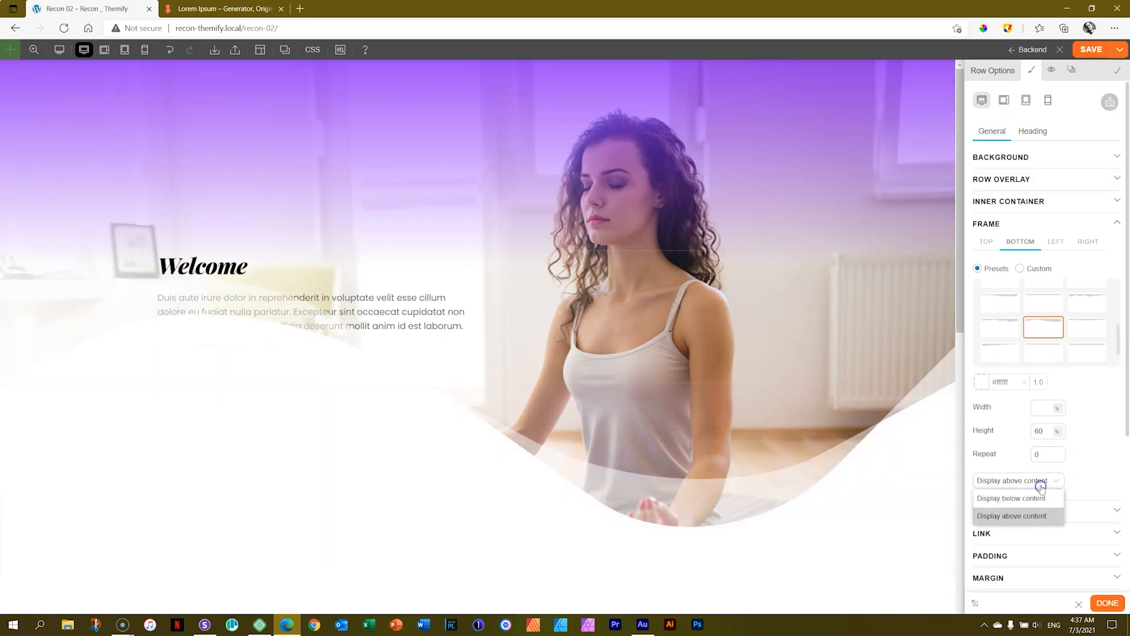
pyautogui.click(1042, 498)
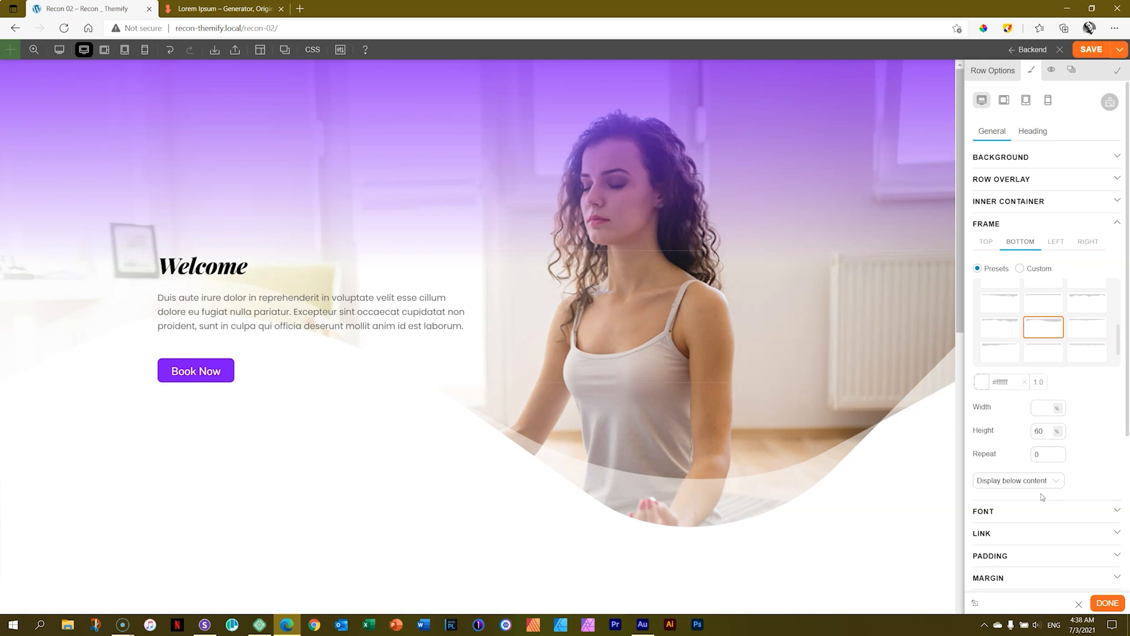
# Reduce the bottom frame's height to 18% and close the frame settings.
pyautogui.doubleClick(1040, 431)
pyautogui.write('51')
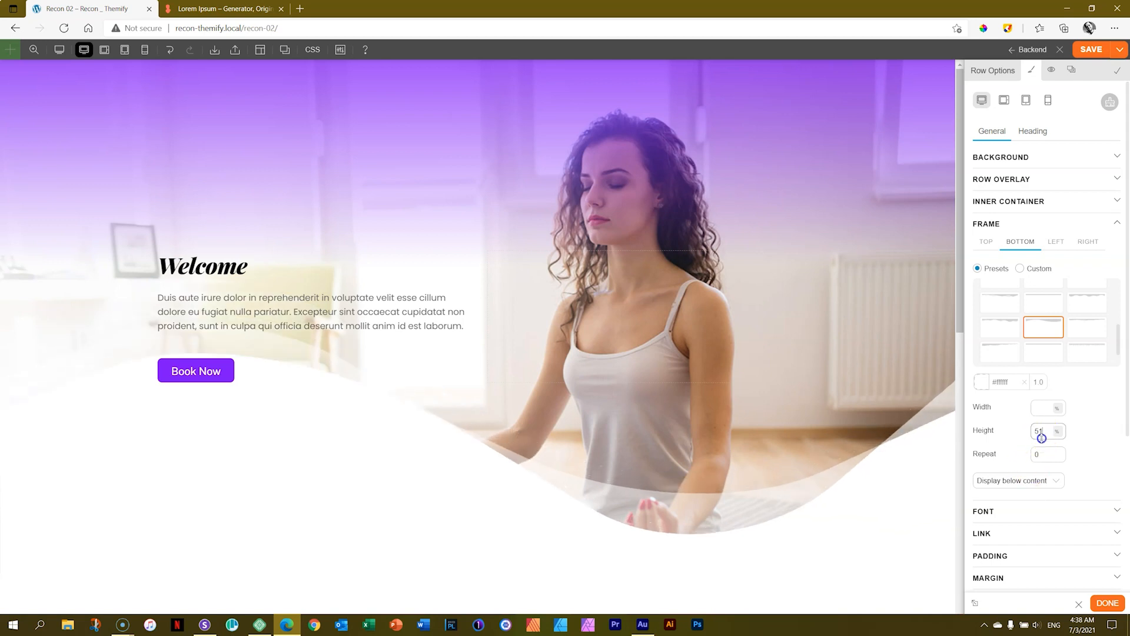
pyautogui.moveTo(1042, 438); pyautogui.dragTo(1040, 463)
pyautogui.click(1094, 431)
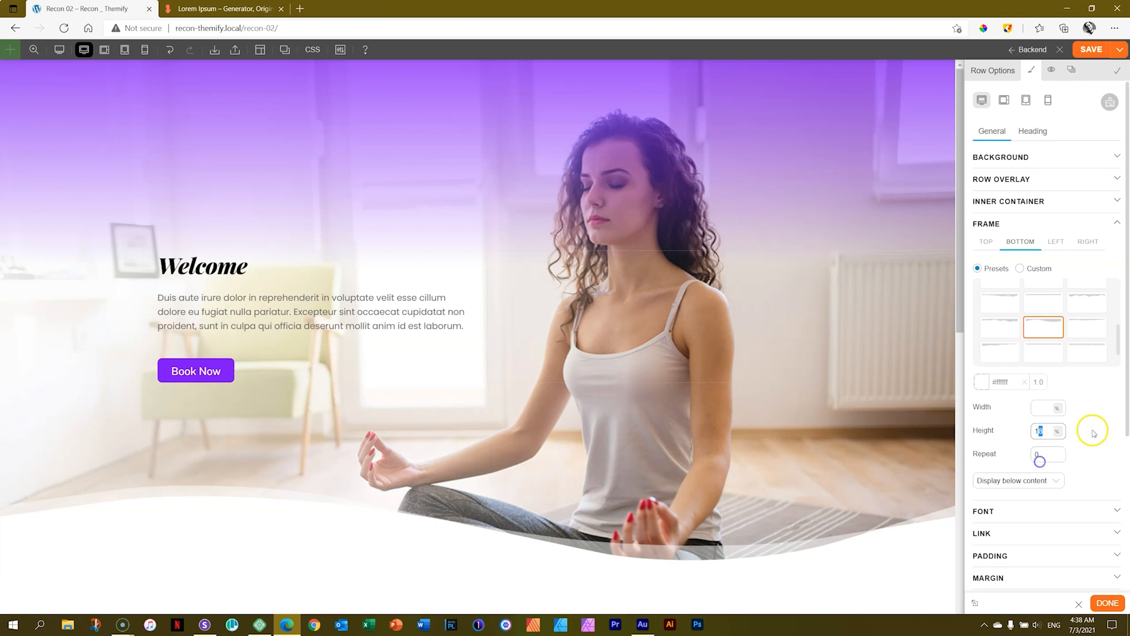
pyautogui.click(1004, 225)
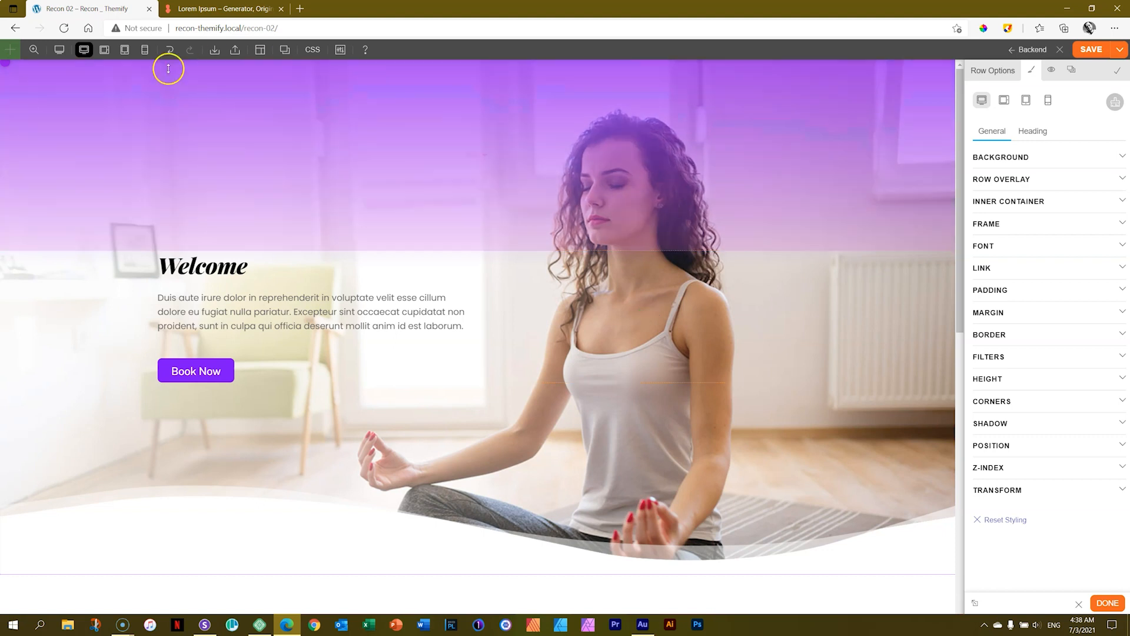
# Preview the page in tablet portrait and mobile views, narrow the mobile preview, and compare the new hero row with the original below.
pyautogui.click(120, 53)
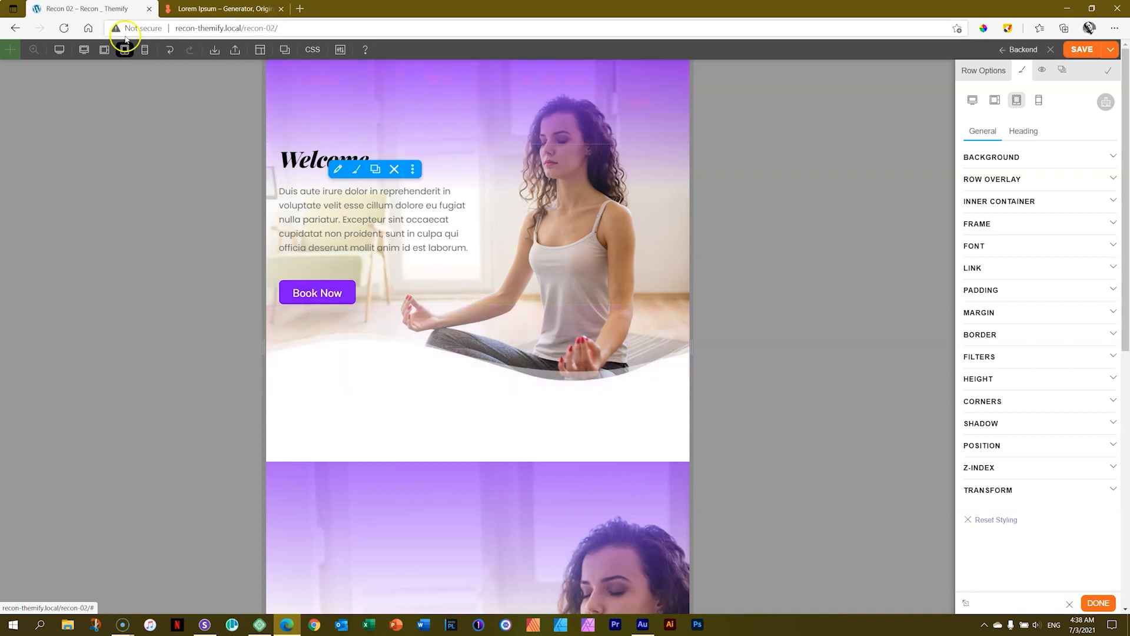
pyautogui.click(144, 51)
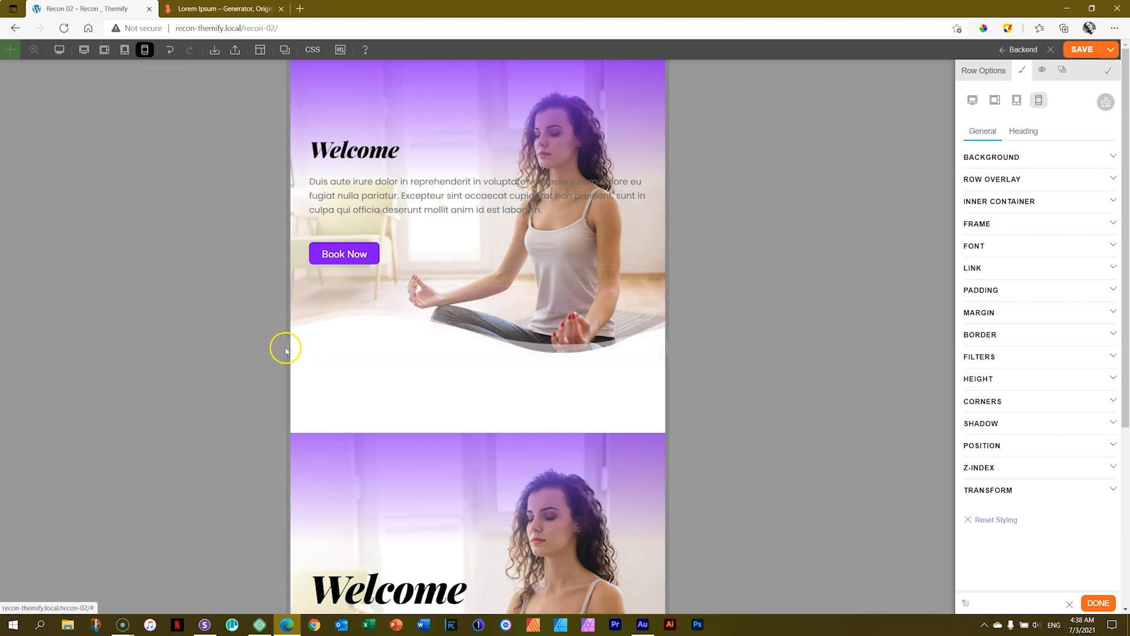
pyautogui.moveTo(290, 344); pyautogui.dragTo(380, 367)
pyautogui.scroll(-5, 447, 294)
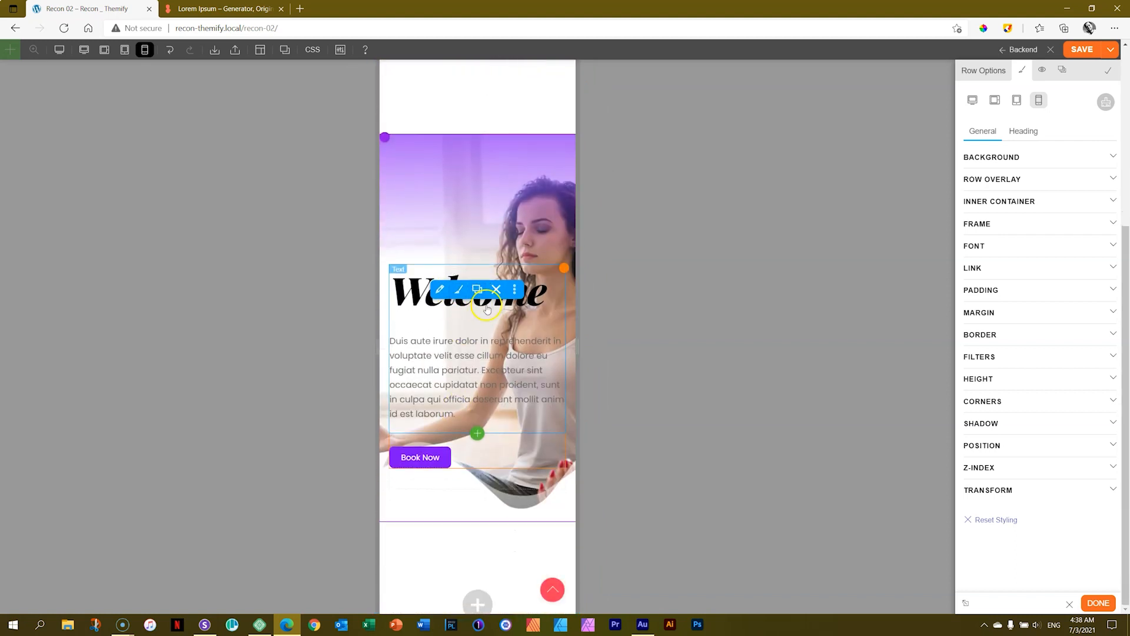
pyautogui.scroll(5, 469, 318)
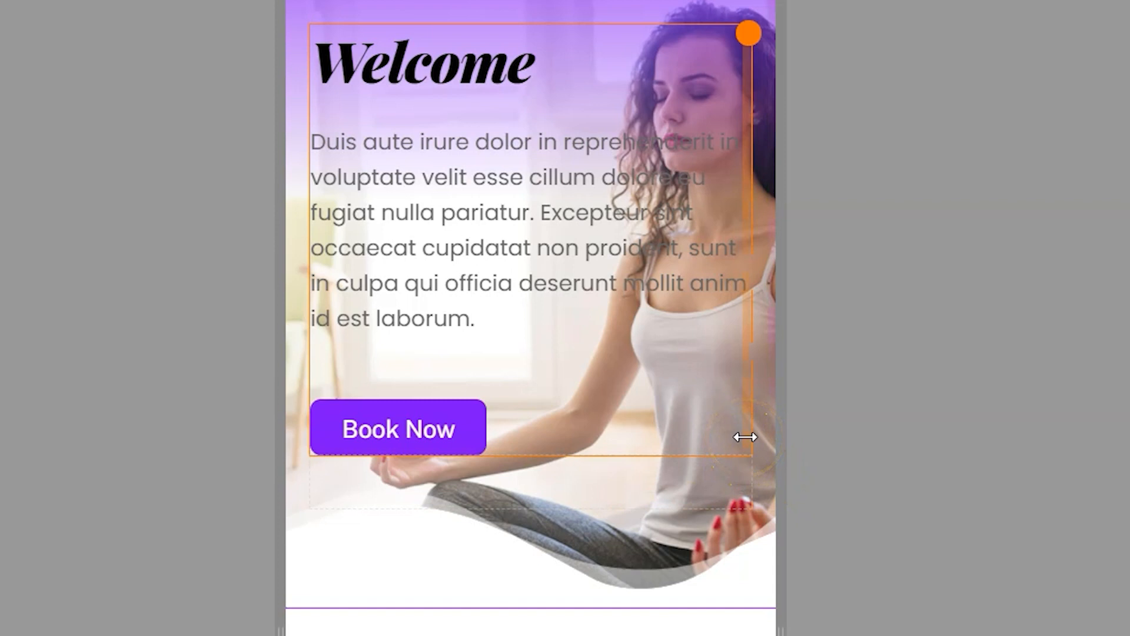
# Increase the right padding of the hero's text column in mobile view so the text wraps narrower, and save the page.
pyautogui.click(745, 437)
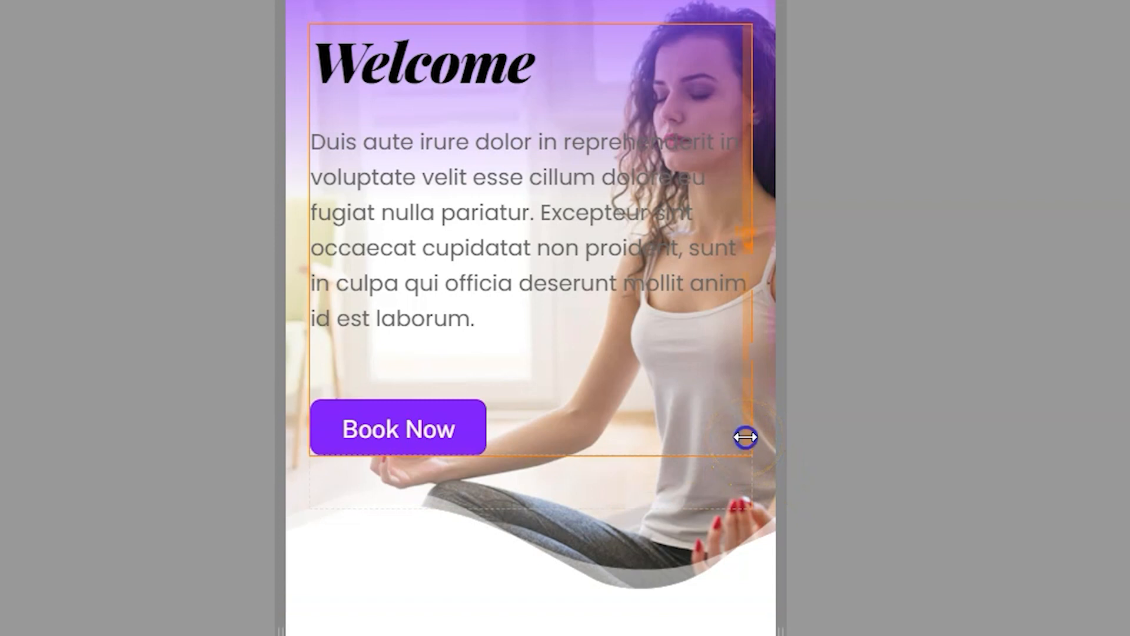
pyautogui.moveTo(745, 437); pyautogui.dragTo(573, 437)
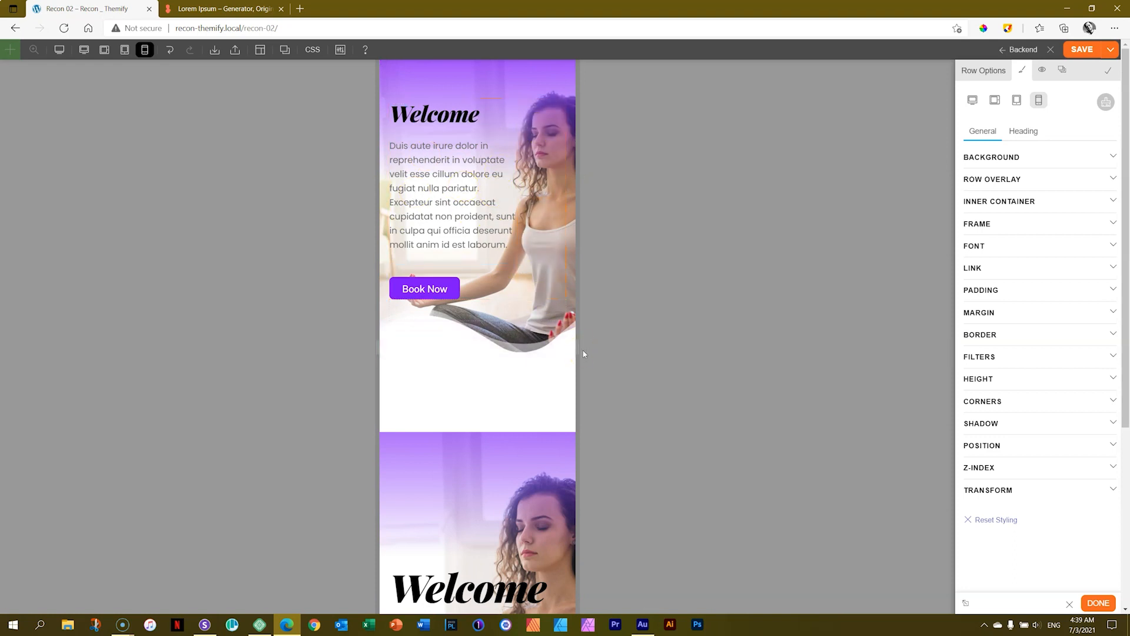
pyautogui.click(489, 227)
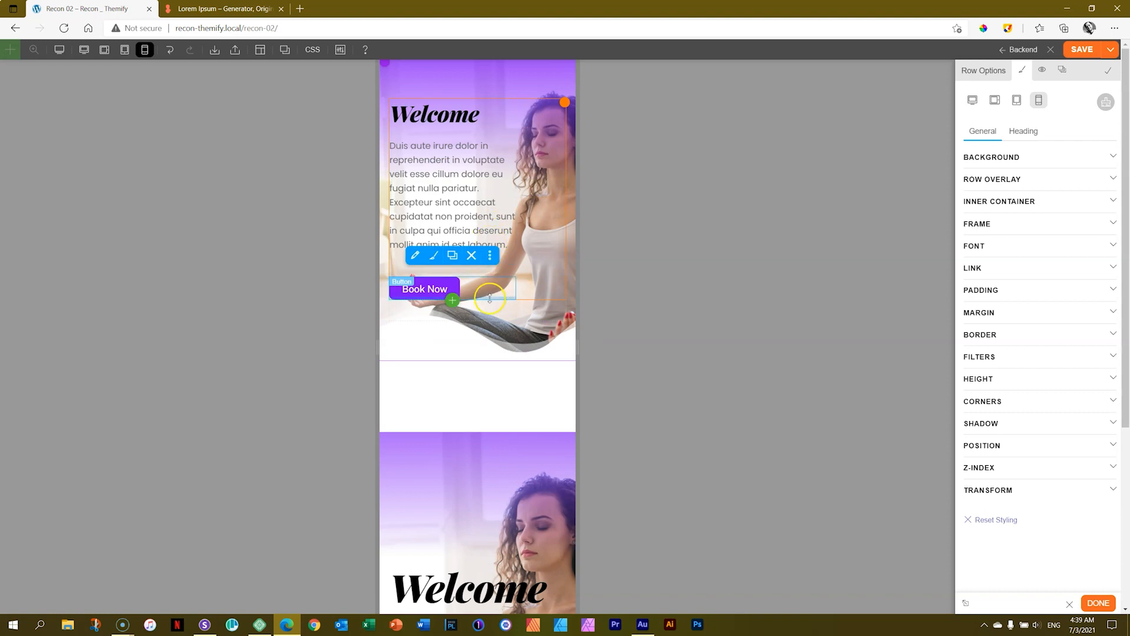
pyautogui.click(1082, 50)
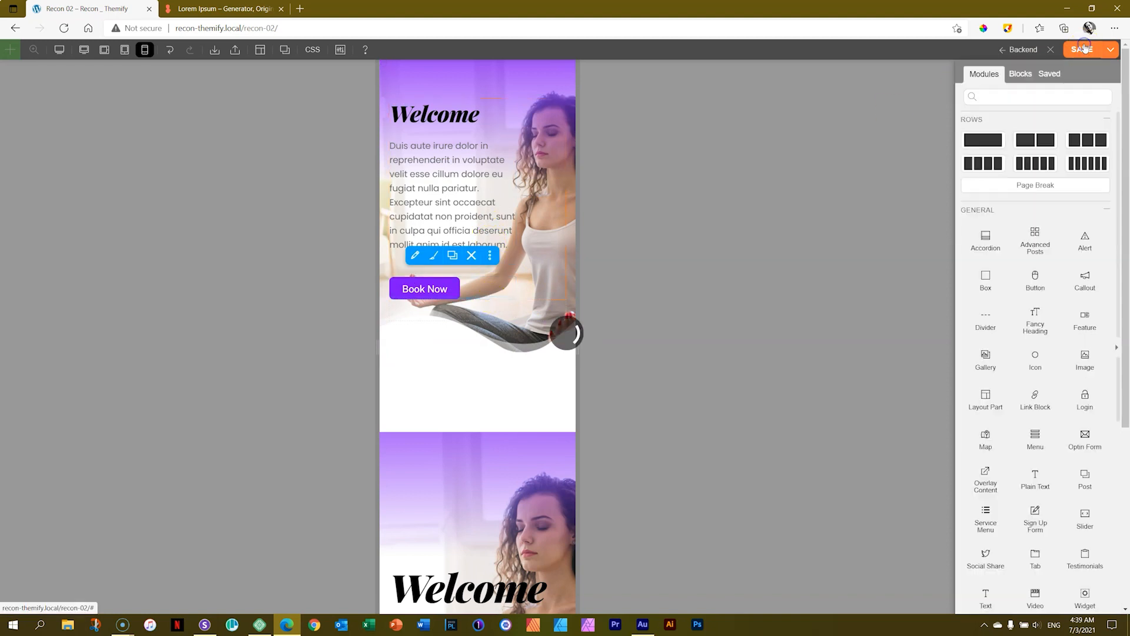
# Switch to Sizzy, reload all device previews, and check the hero row's wave frame and text wrapping on each device.
pyautogui.click(205, 624)
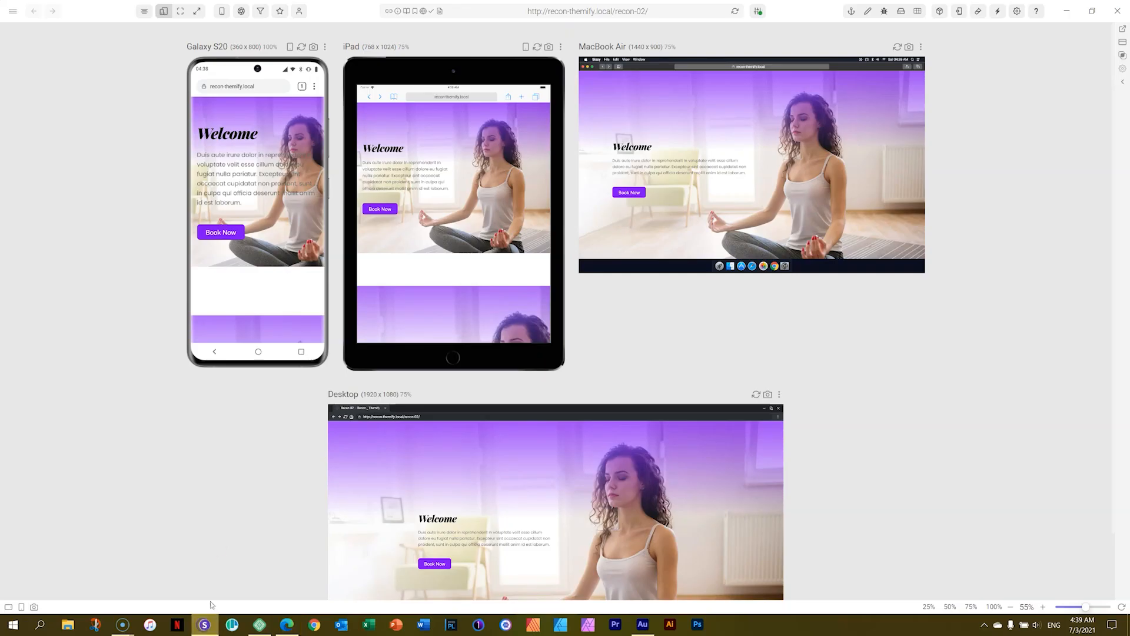
pyautogui.click(735, 13)
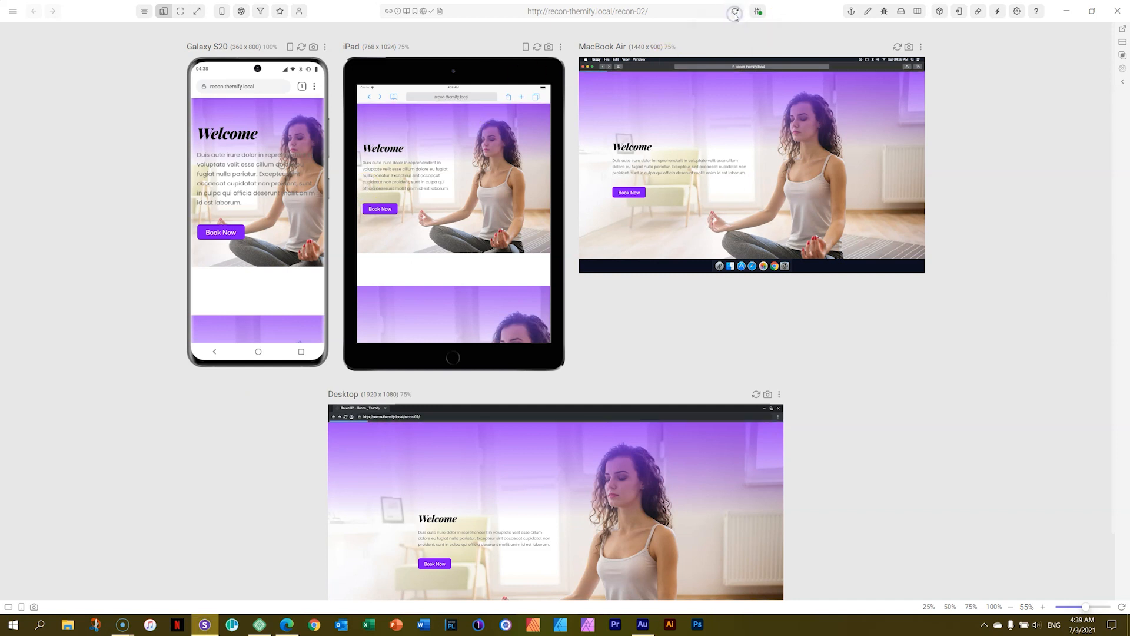
pyautogui.click(232, 184)
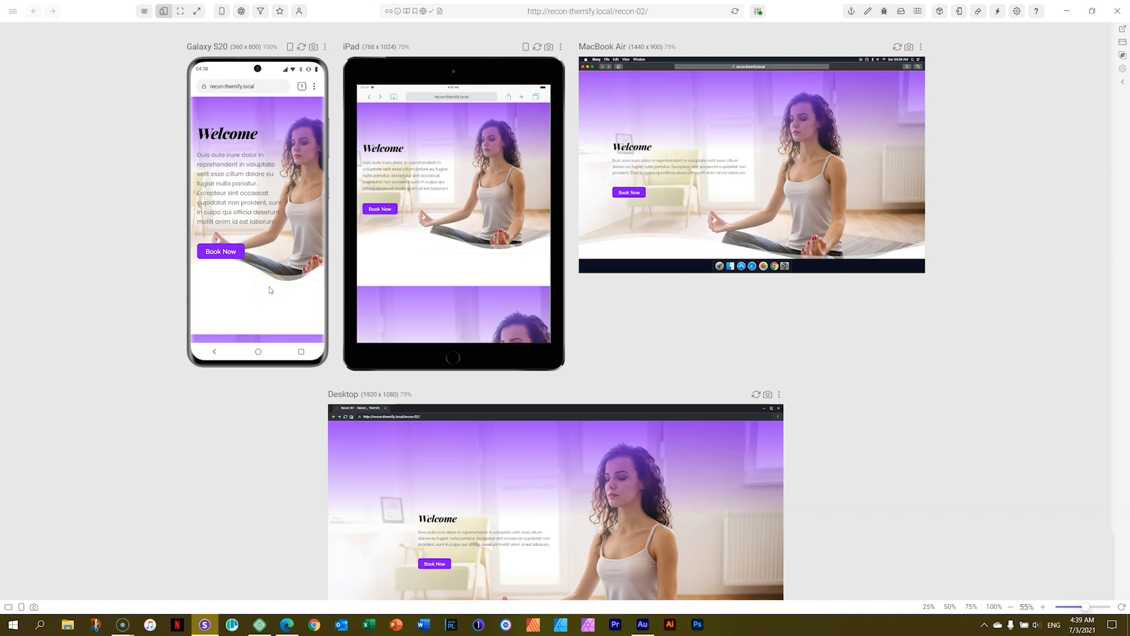
# Return to the browser, increase the hero row's top padding in mobile view, save the page, and reload the device previews in Sizzy.
pyautogui.click(287, 624)
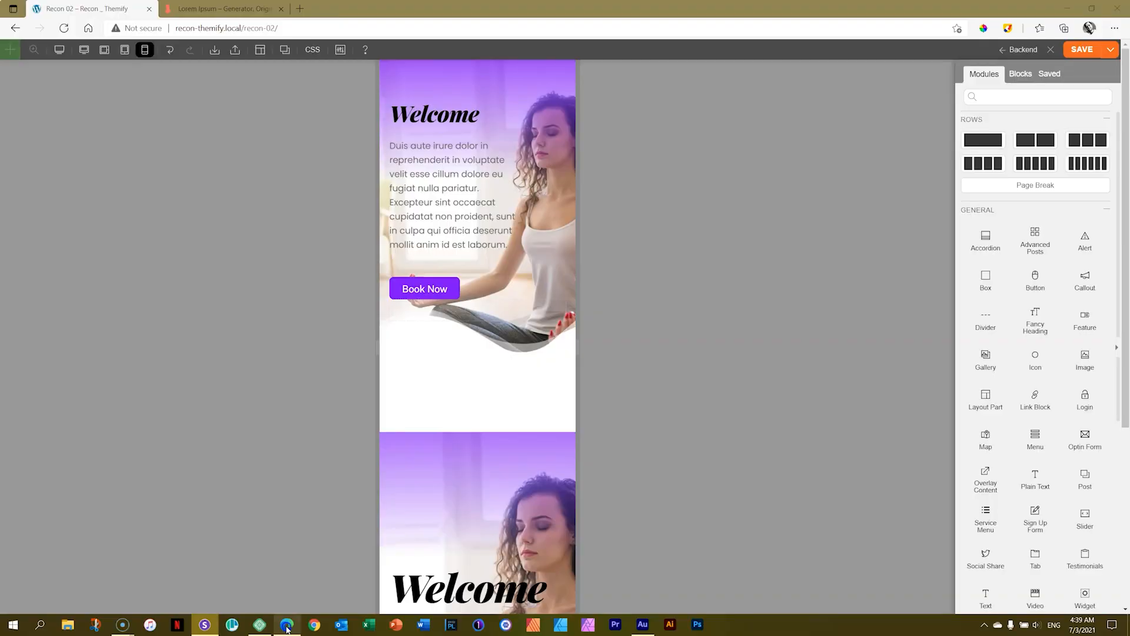
pyautogui.moveTo(502, 81); pyautogui.dragTo(501, 89)
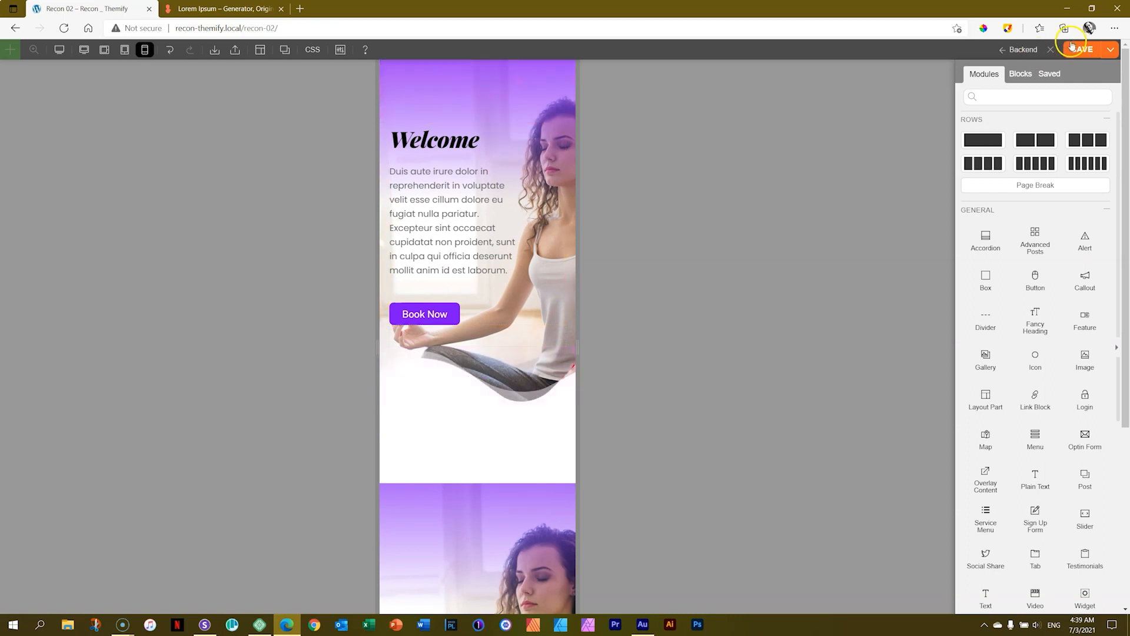
pyautogui.click(1071, 51)
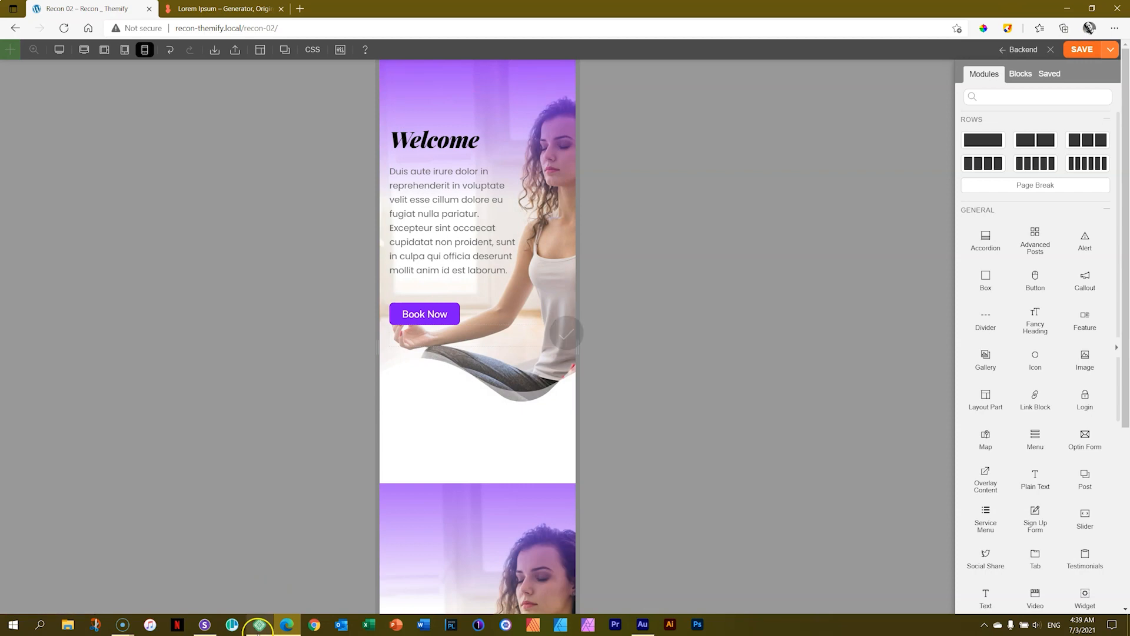
pyautogui.click(215, 627)
pyautogui.click(736, 13)
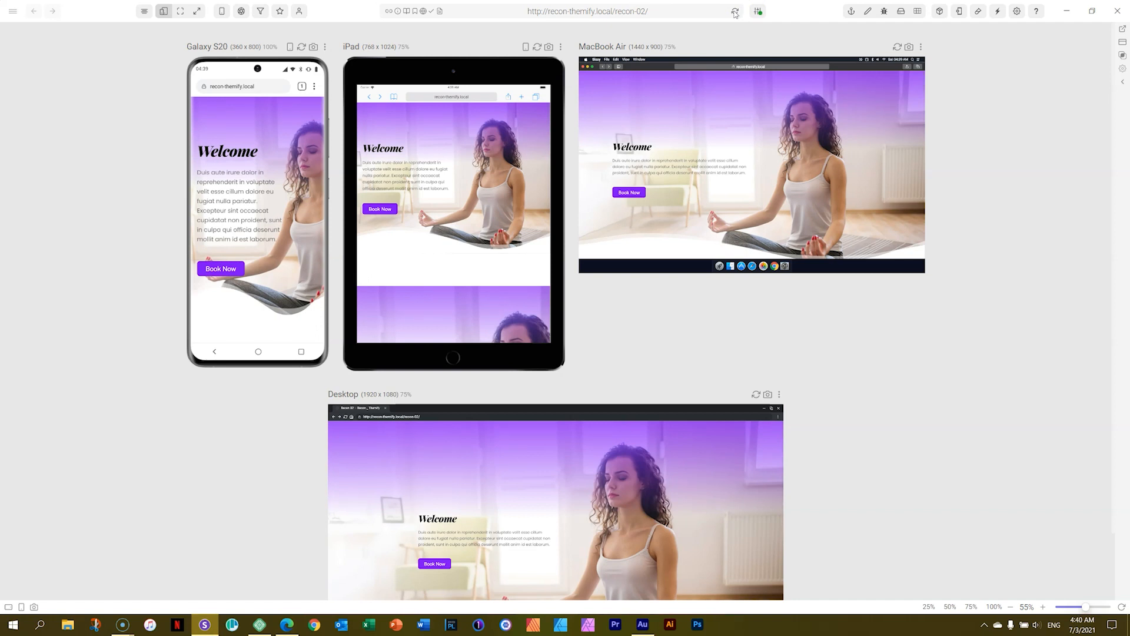
# Return to the browser, switch the page builder to desktop view, and save the page.
pyautogui.click(287, 624)
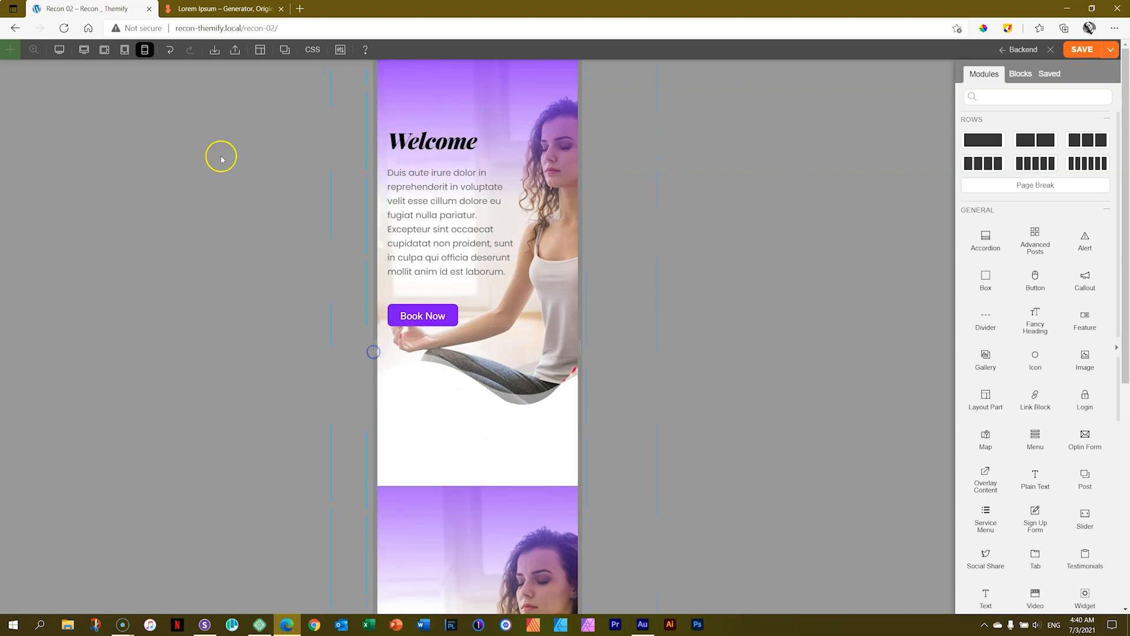
pyautogui.click(84, 49)
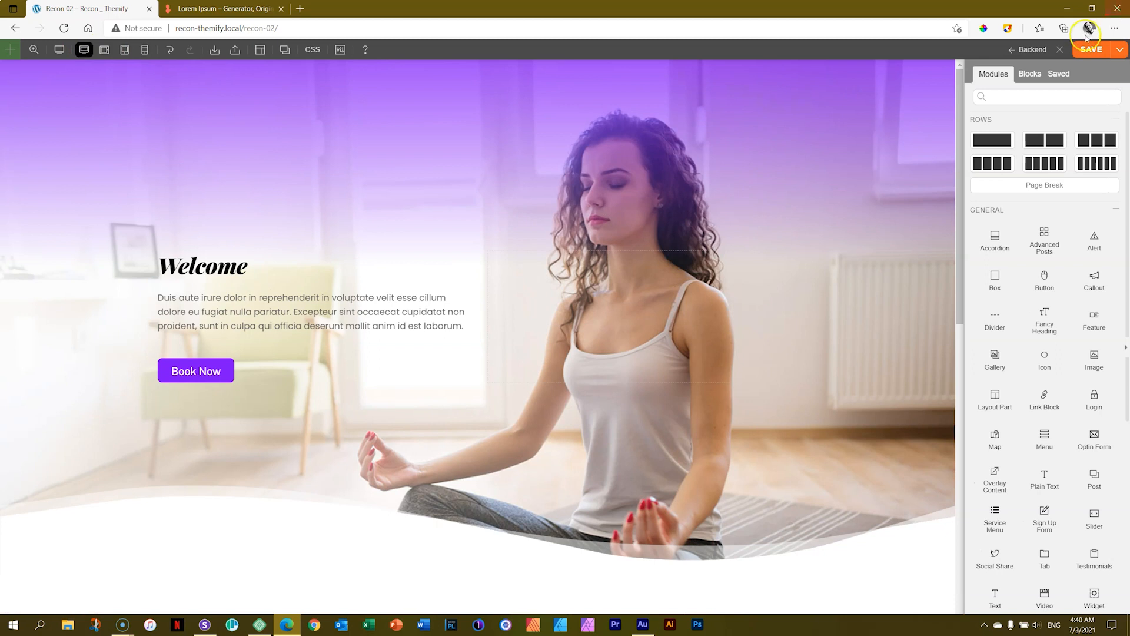
pyautogui.click(1083, 52)
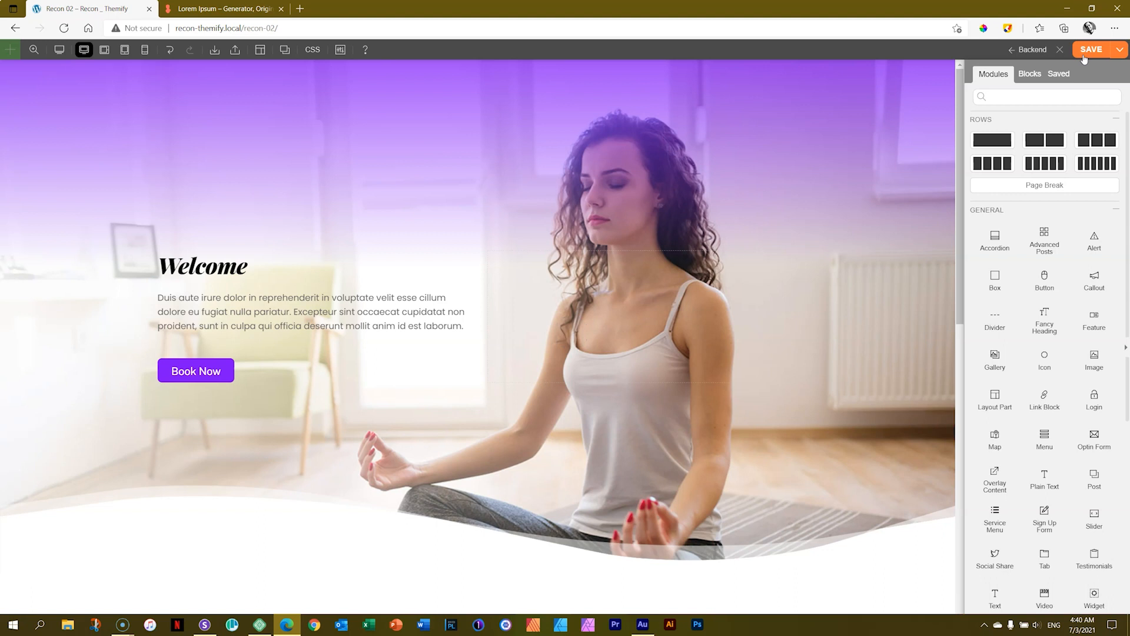
pyautogui.click(1121, 49)
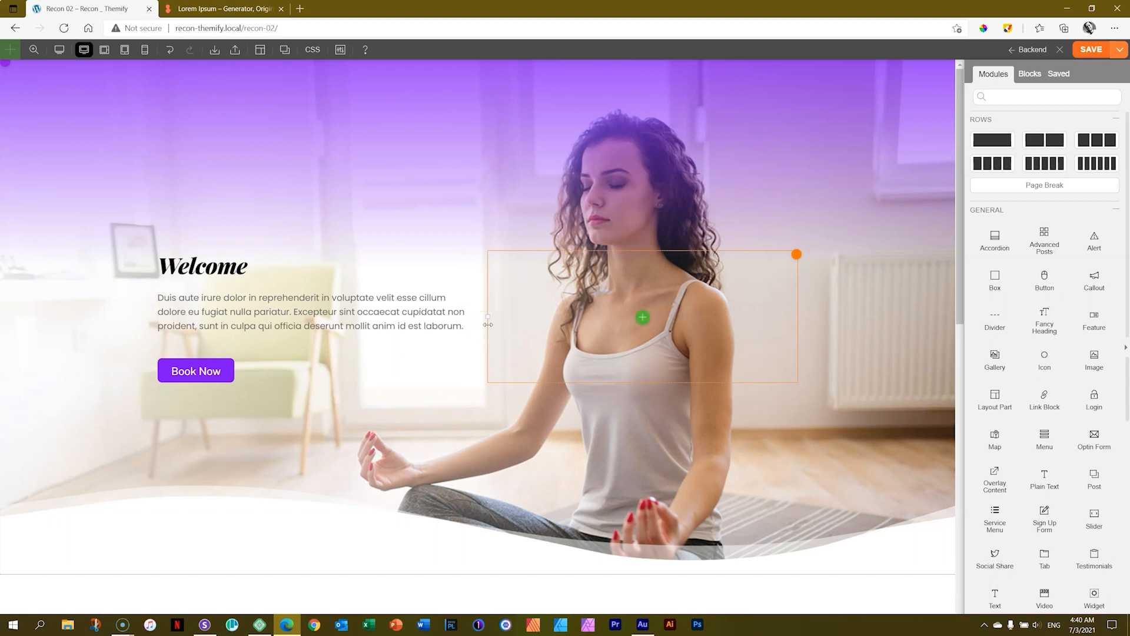
# Move the divider between the hero row's two columns until the text column takes about a third of the row.
pyautogui.moveTo(488, 319)
pyautogui.mouseDown()
pyautogui.moveTo(384, 320)
pyautogui.moveTo(530, 325)
pyautogui.moveTo(444, 310)
pyautogui.moveTo(517, 313)
pyautogui.moveTo(476, 317)
pyautogui.mouseUp()
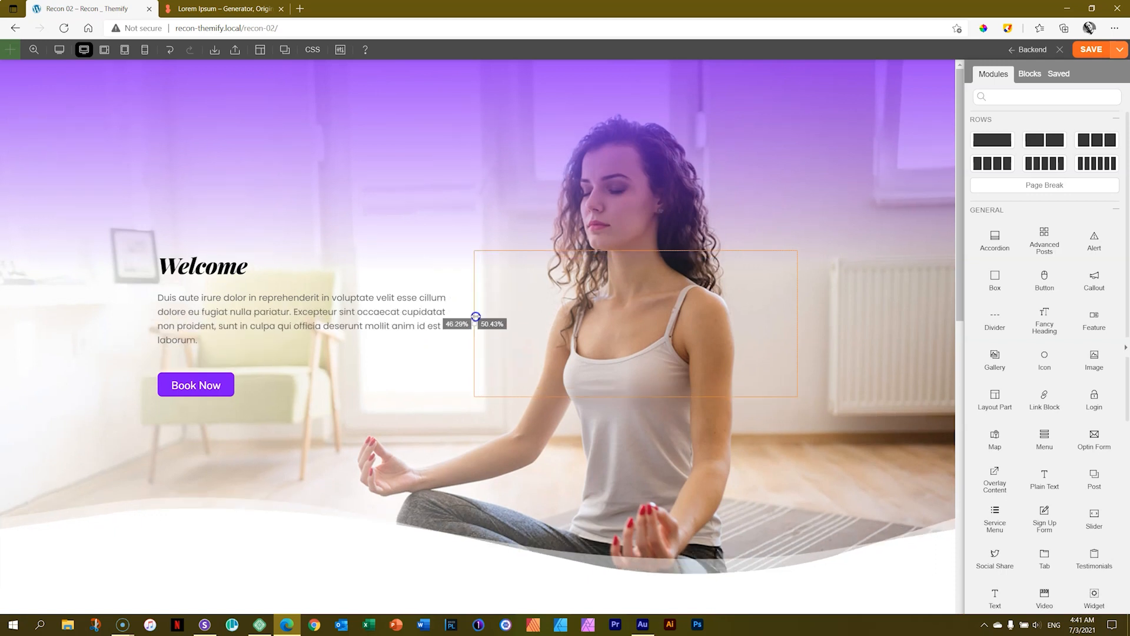
pyautogui.moveTo(476, 317); pyautogui.dragTo(470, 320)
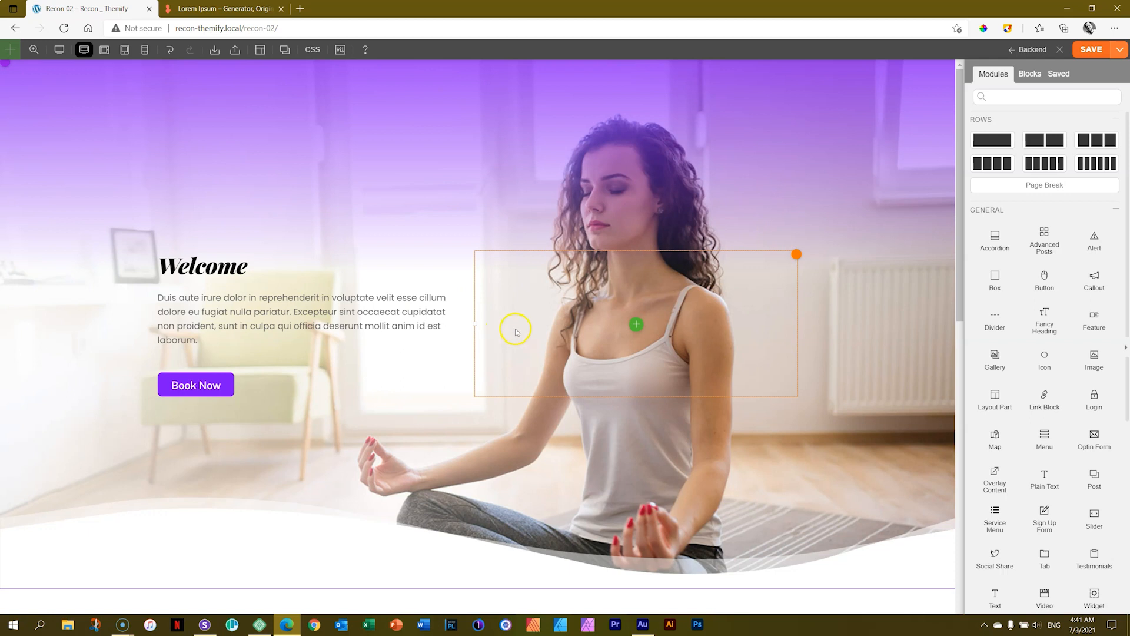
pyautogui.moveTo(793, 257)
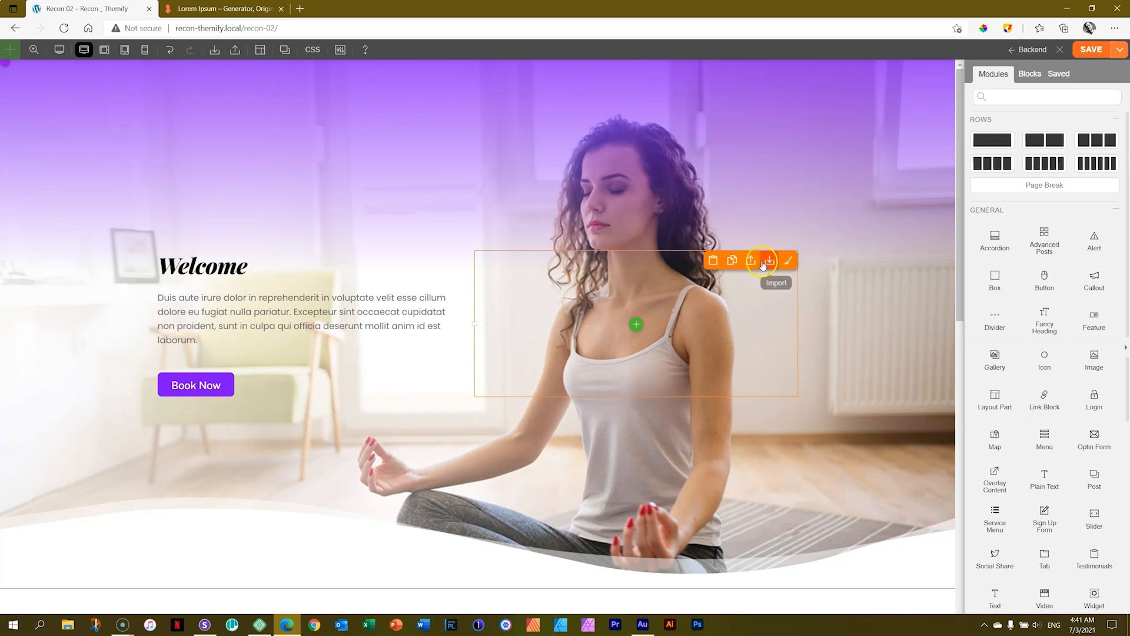
pyautogui.click(789, 261)
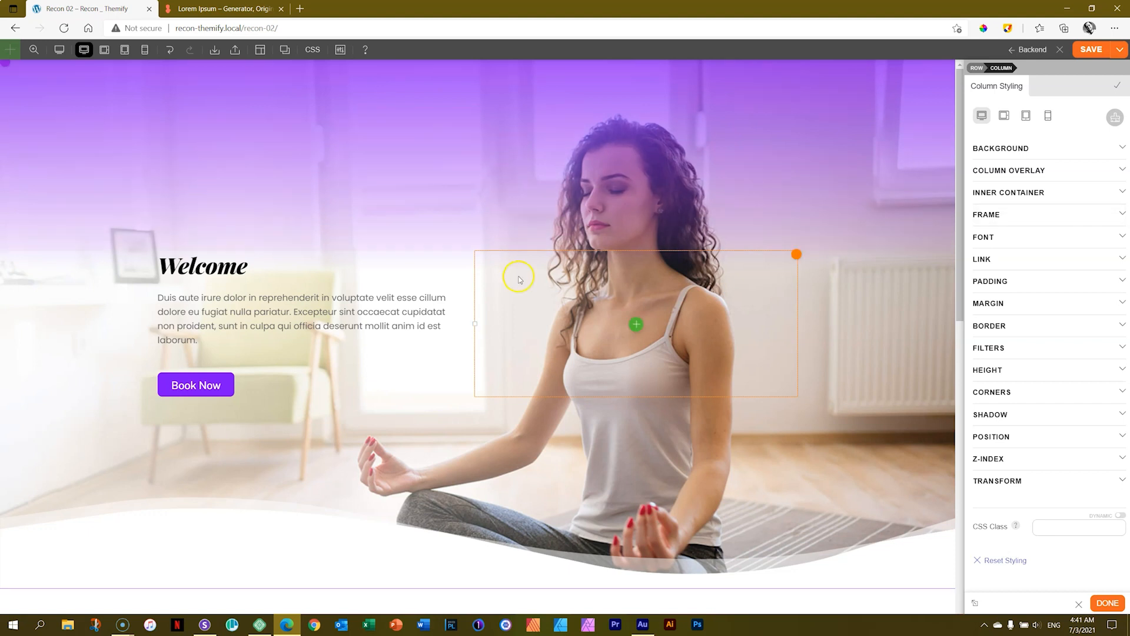
pyautogui.moveTo(473, 325)
pyautogui.mouseDown()
pyautogui.moveTo(408, 326)
pyautogui.moveTo(648, 322)
pyautogui.moveTo(369, 322)
pyautogui.moveTo(559, 323)
pyautogui.moveTo(486, 325)
pyautogui.mouseUp()
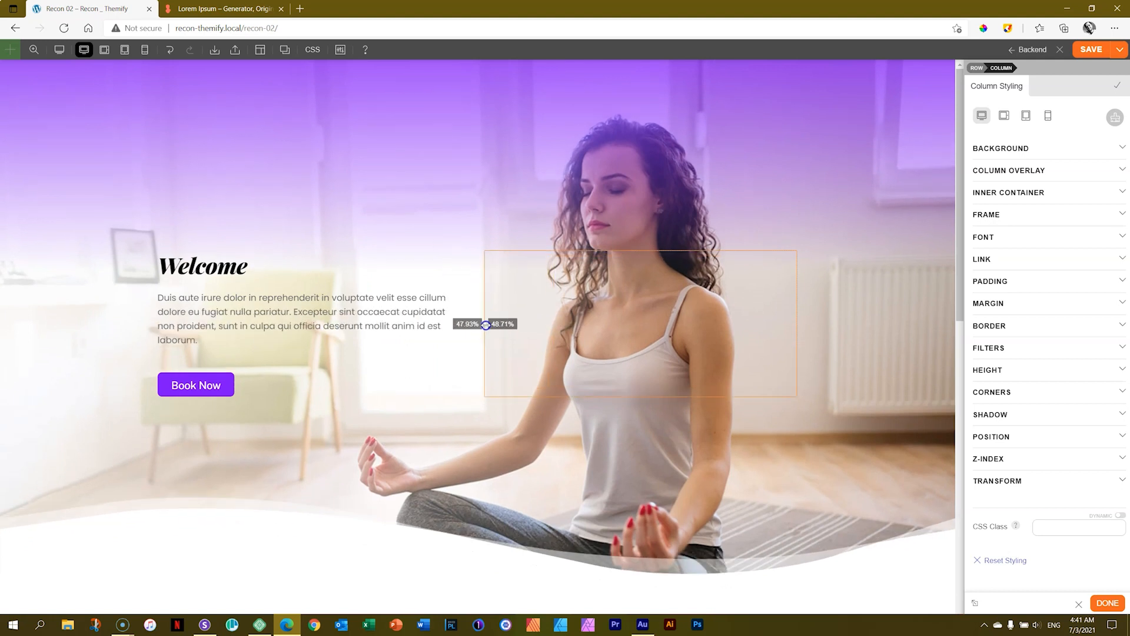
pyautogui.moveTo(486, 326); pyautogui.dragTo(376, 327)
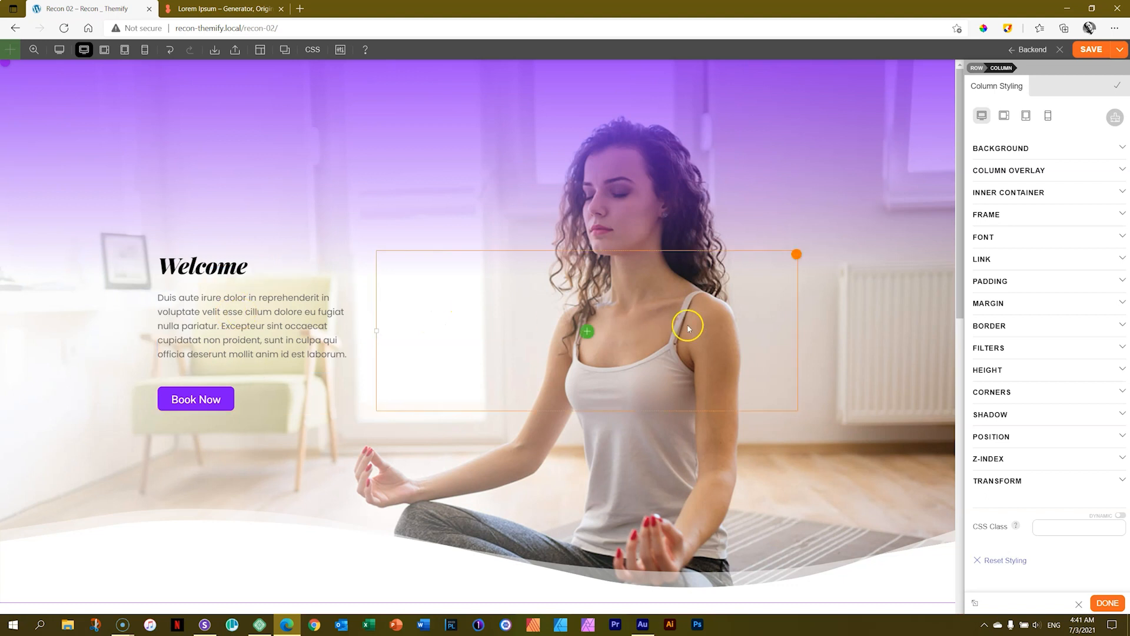
# Check how the narrowed text column wraps in the tablet portrait and mobile views.
pyautogui.click(125, 50)
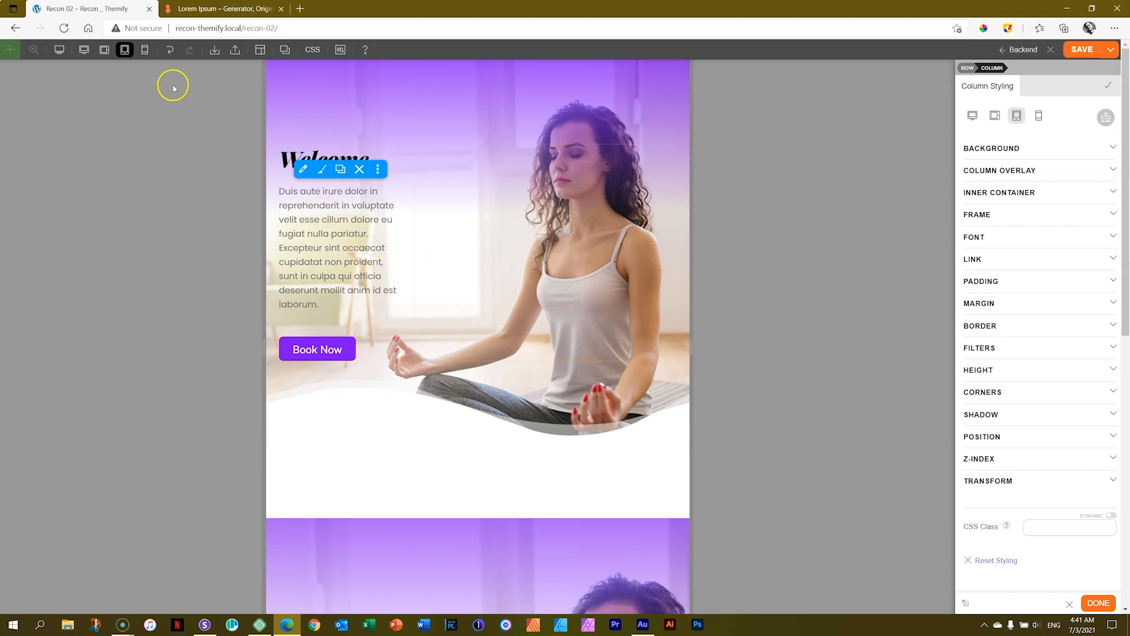
pyautogui.click(145, 50)
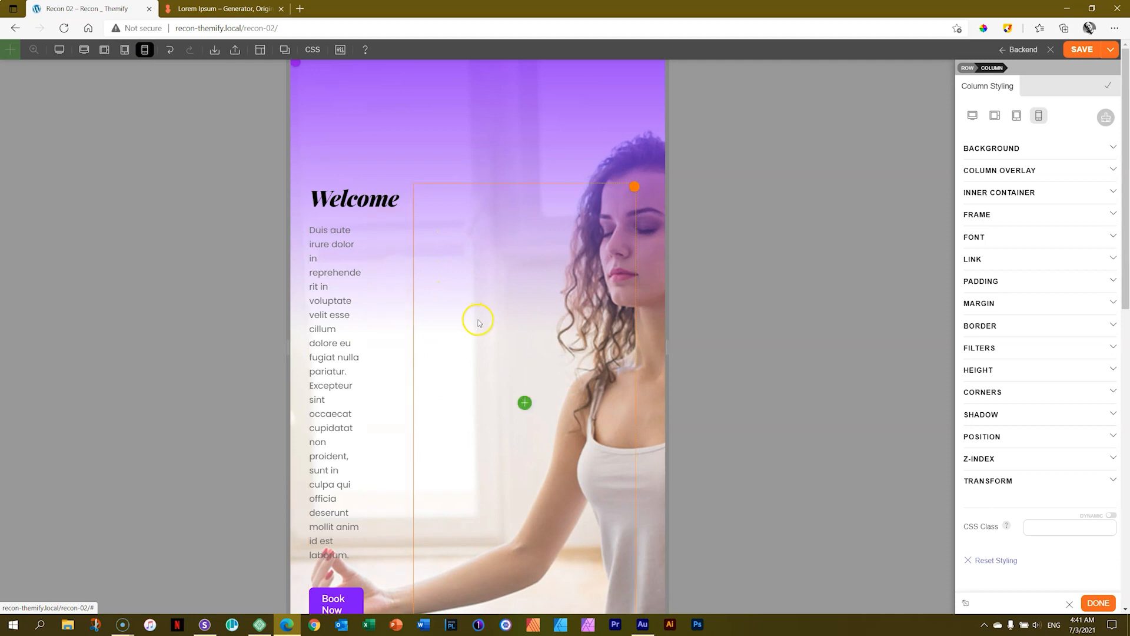
pyautogui.click(123, 51)
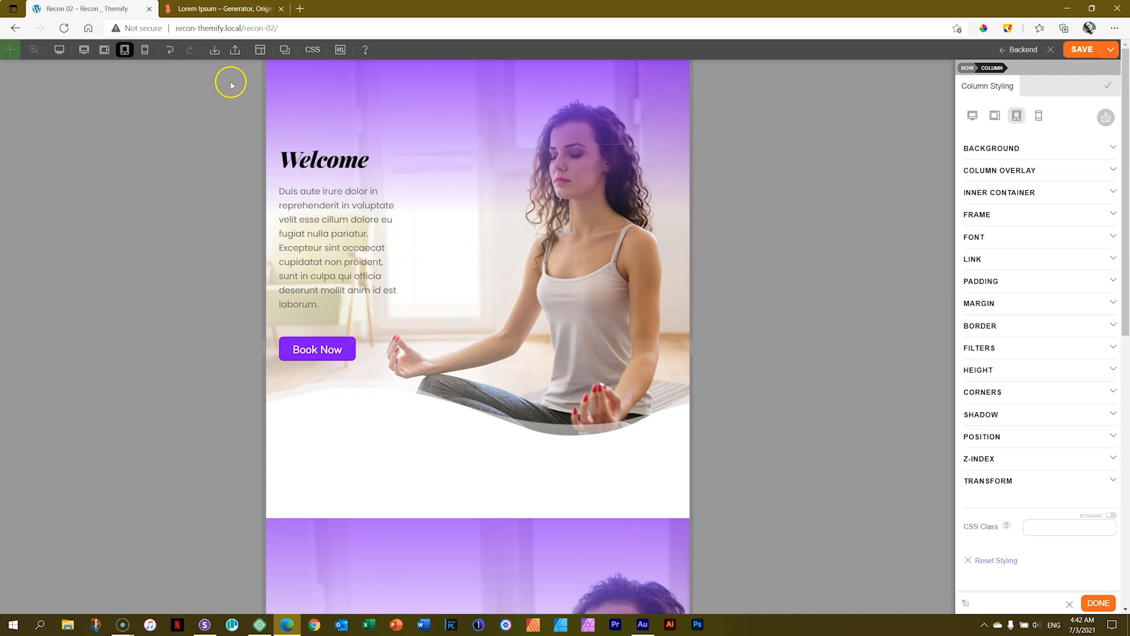
# Try several grid layouts for the hero row in tablet portrait, settling on a two-thirds text column beside a one-third column.
pyautogui.moveTo(274, 66)
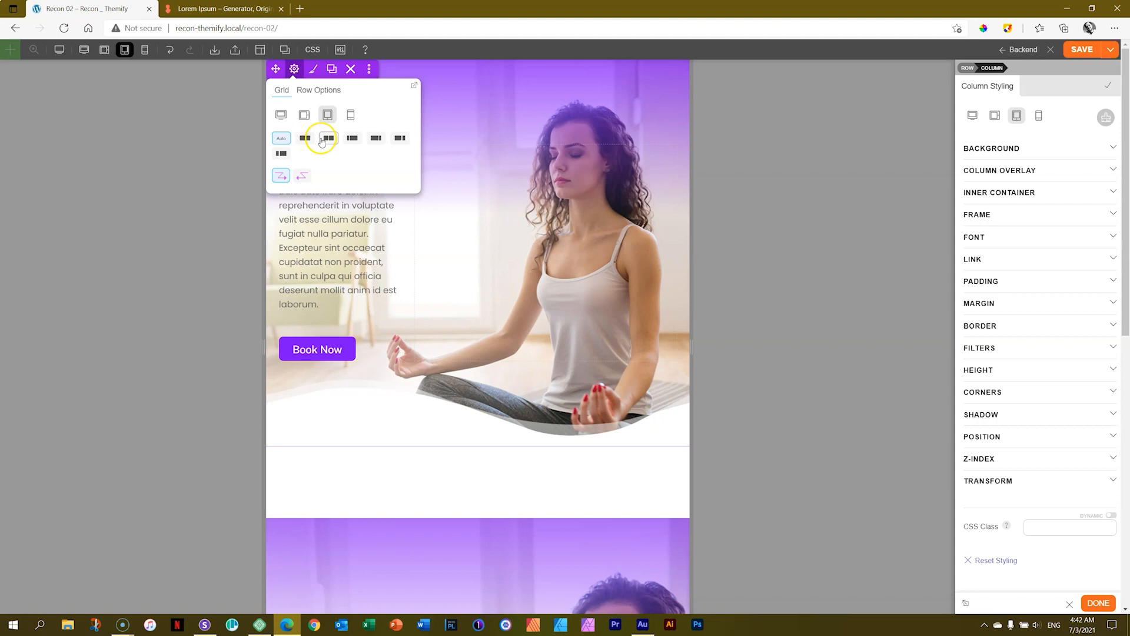
pyautogui.click(445, 290)
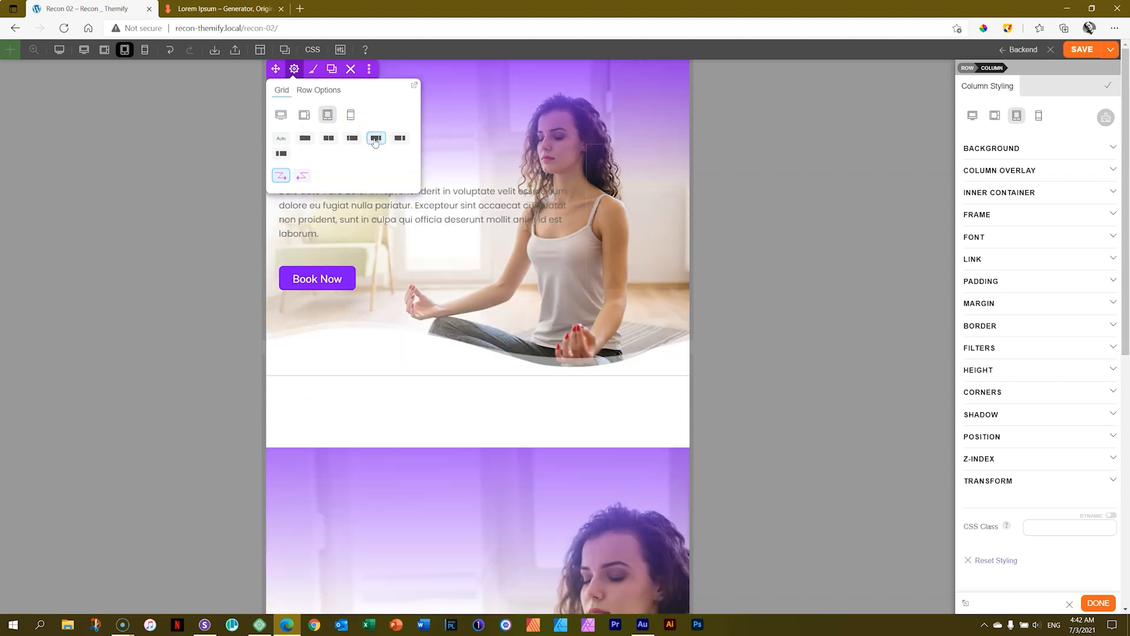
pyautogui.click(352, 139)
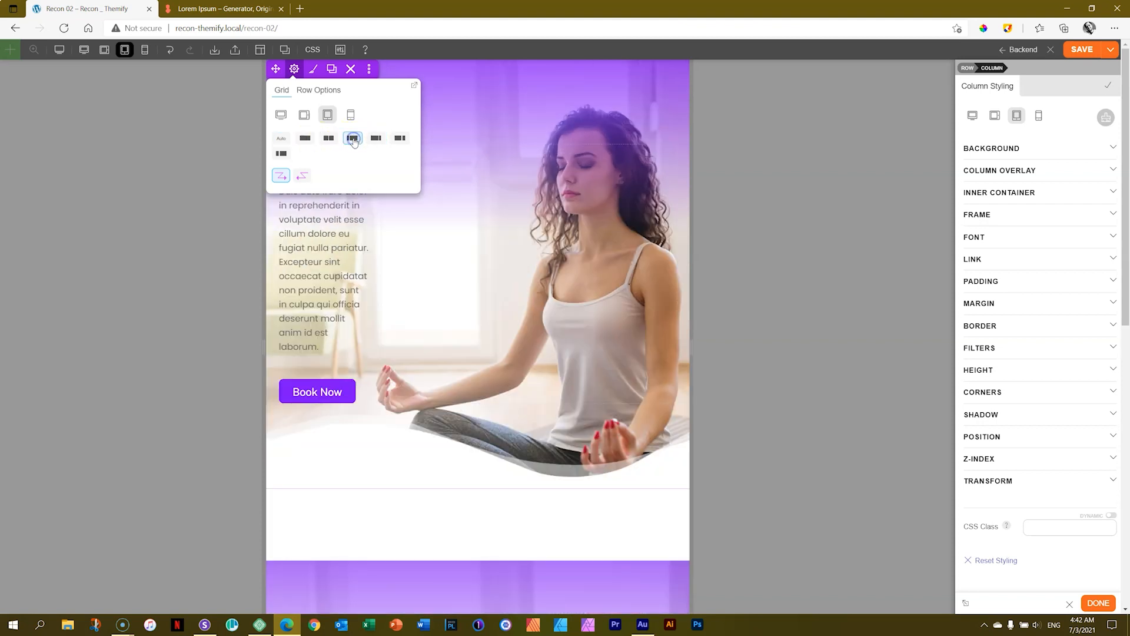
pyautogui.click(305, 139)
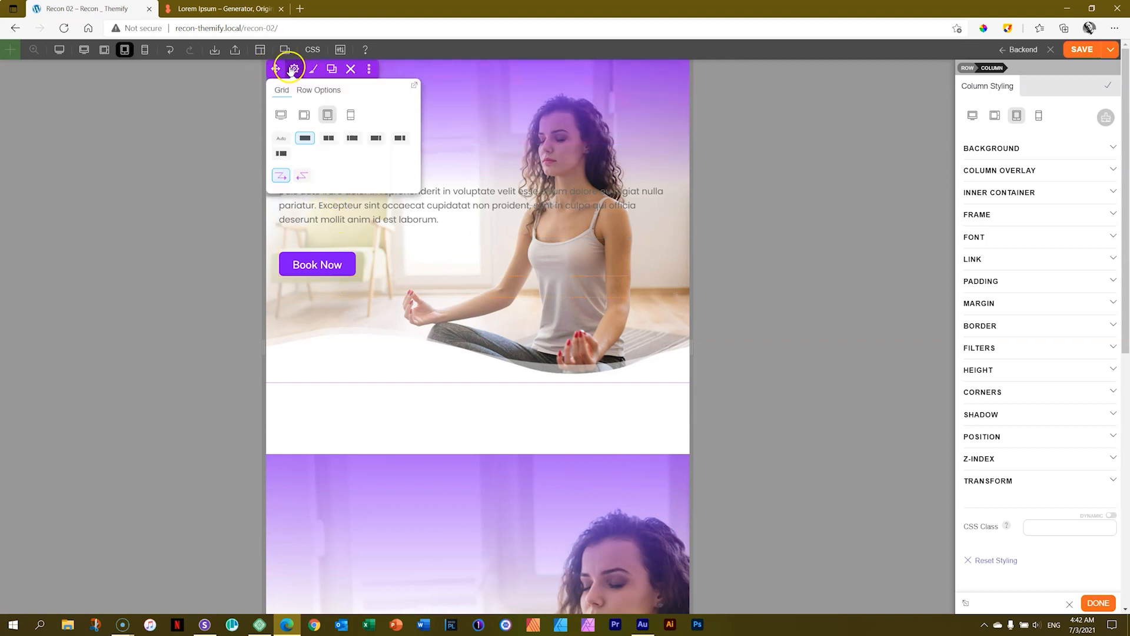
pyautogui.click(293, 69)
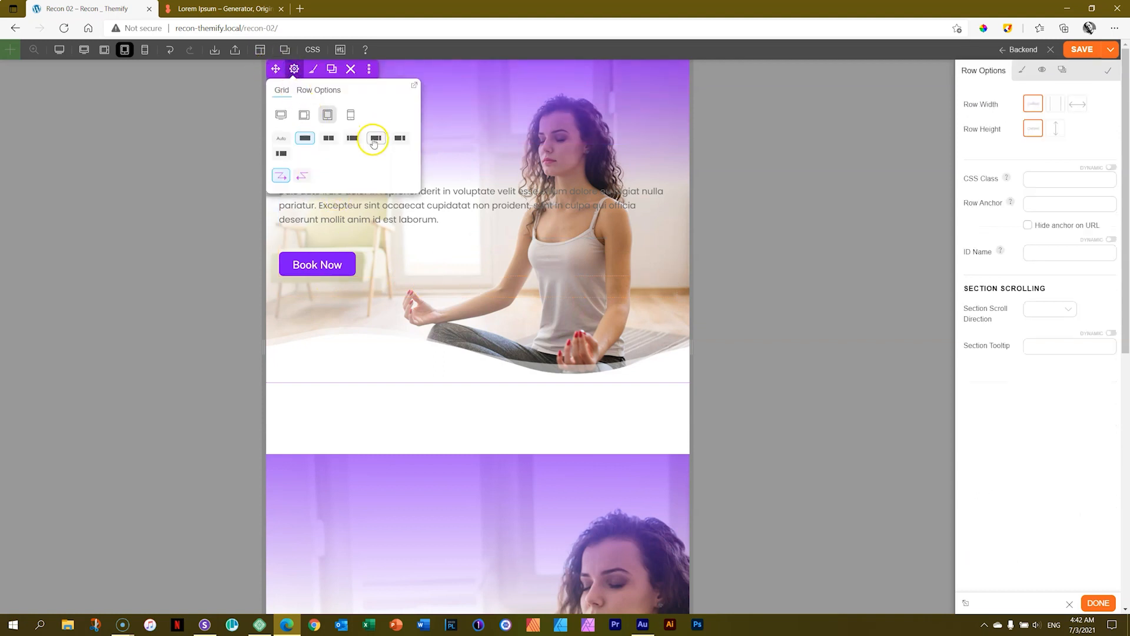
pyautogui.click(399, 138)
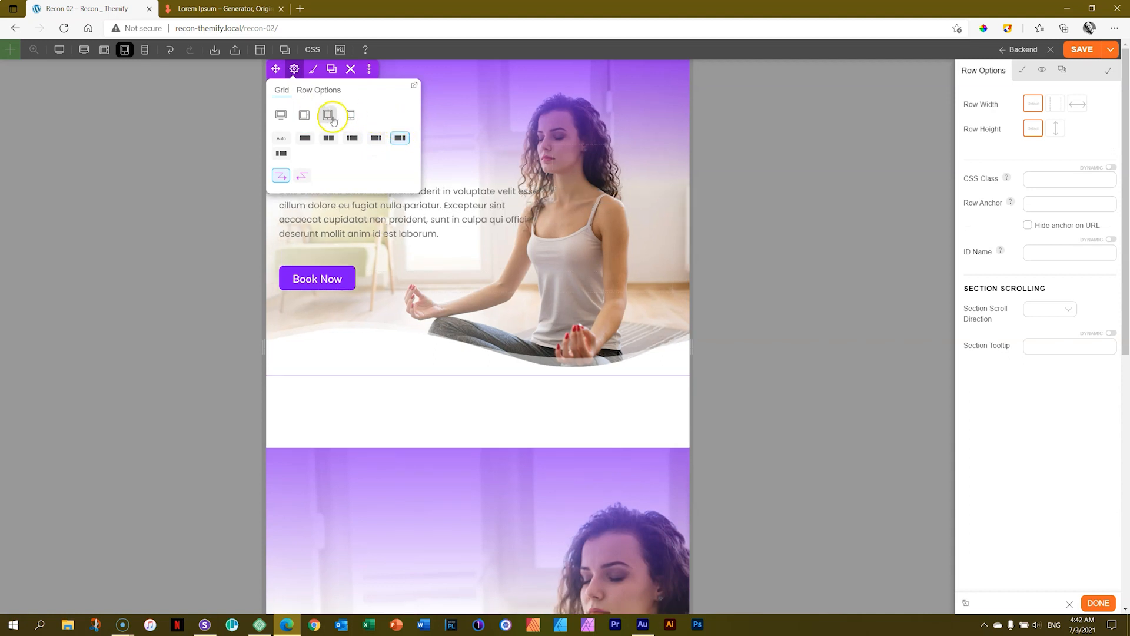
# Set the hero row's mobile grid to three-quarters and one-quarter columns, and reduce the text column's right padding in a narrower preview.
pyautogui.click(350, 116)
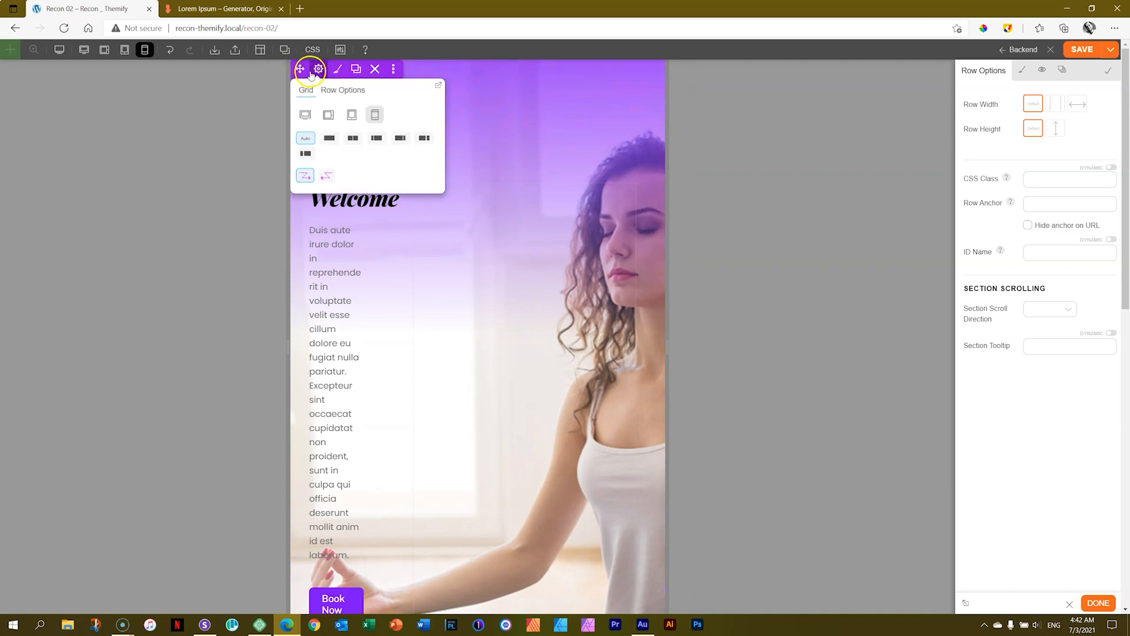
pyautogui.click(400, 139)
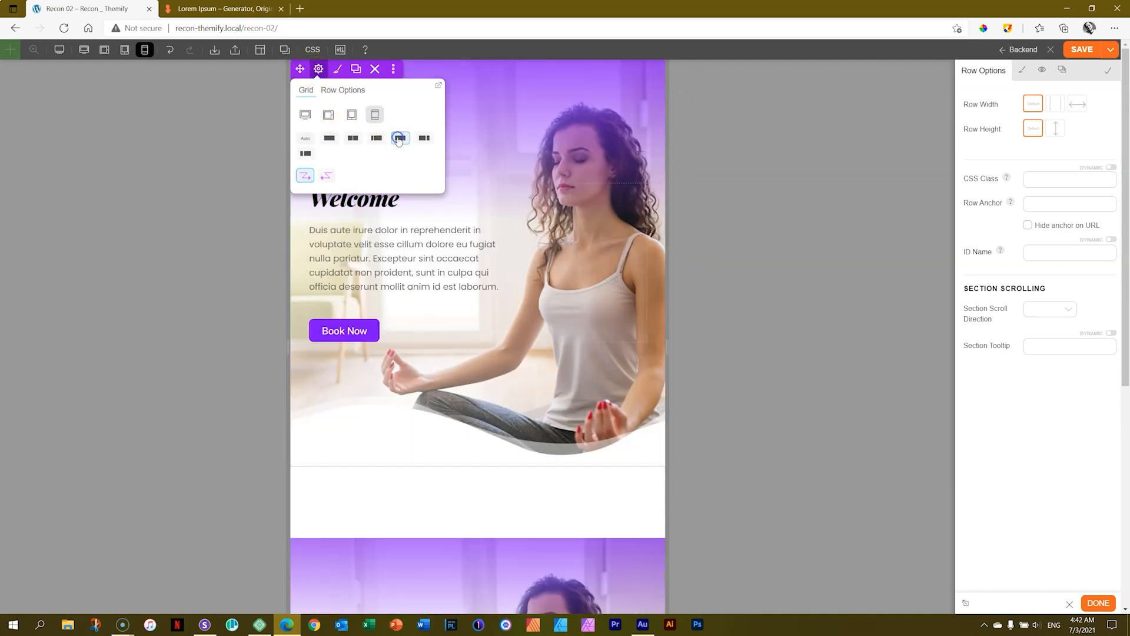
pyautogui.moveTo(288, 342)
pyautogui.moveTo(288, 342); pyautogui.dragTo(360, 334)
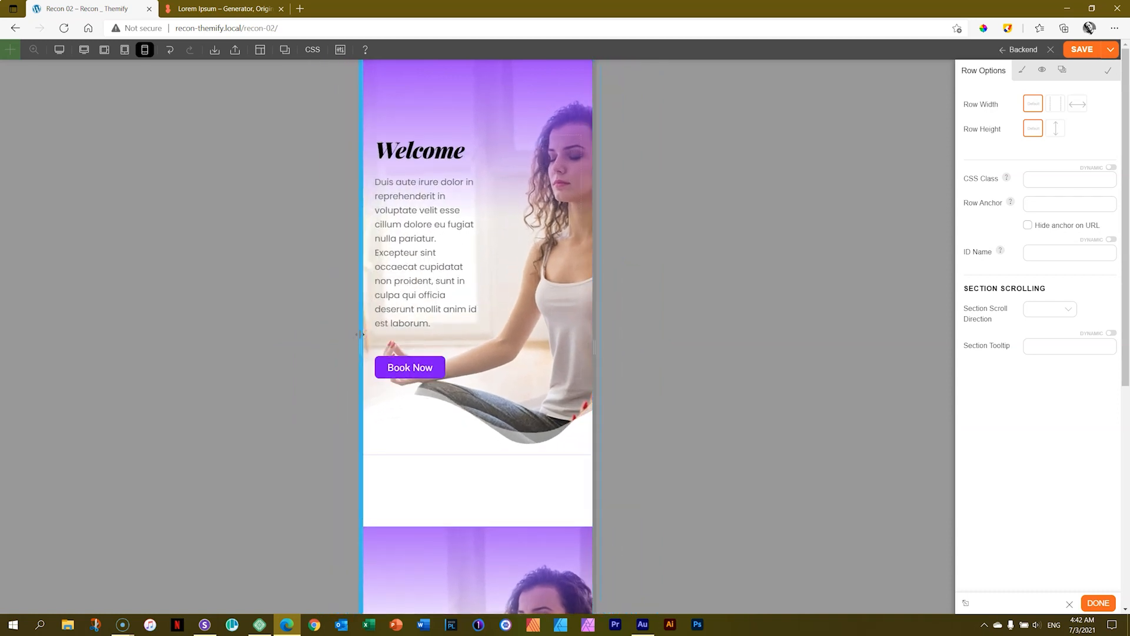
pyautogui.moveTo(487, 262); pyautogui.dragTo(572, 264)
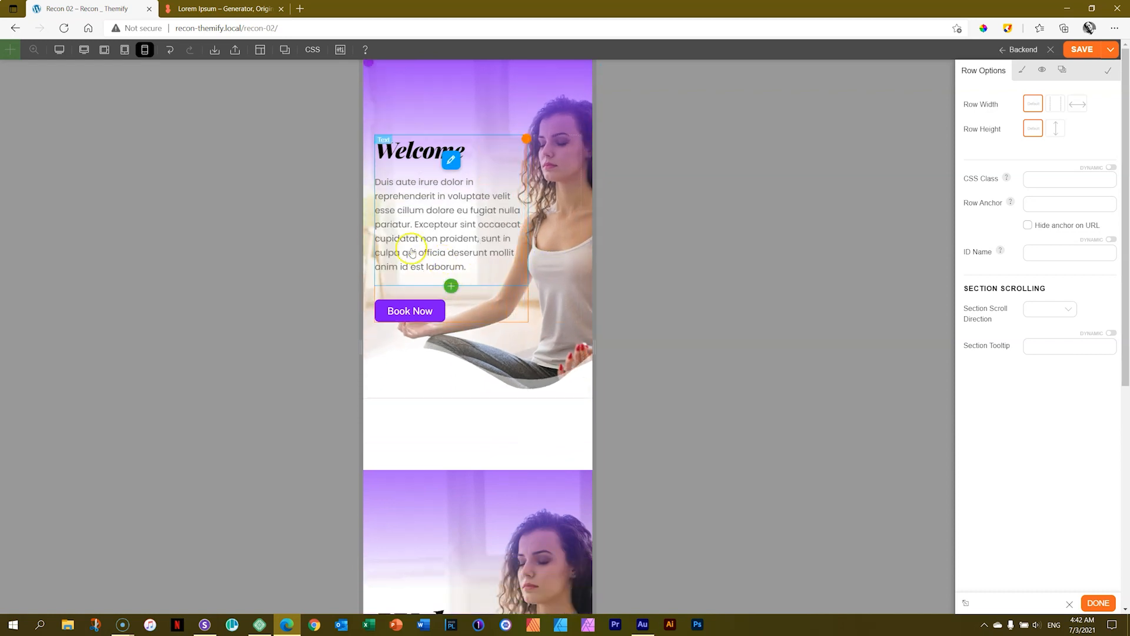
pyautogui.moveTo(363, 259); pyautogui.dragTo(373, 260)
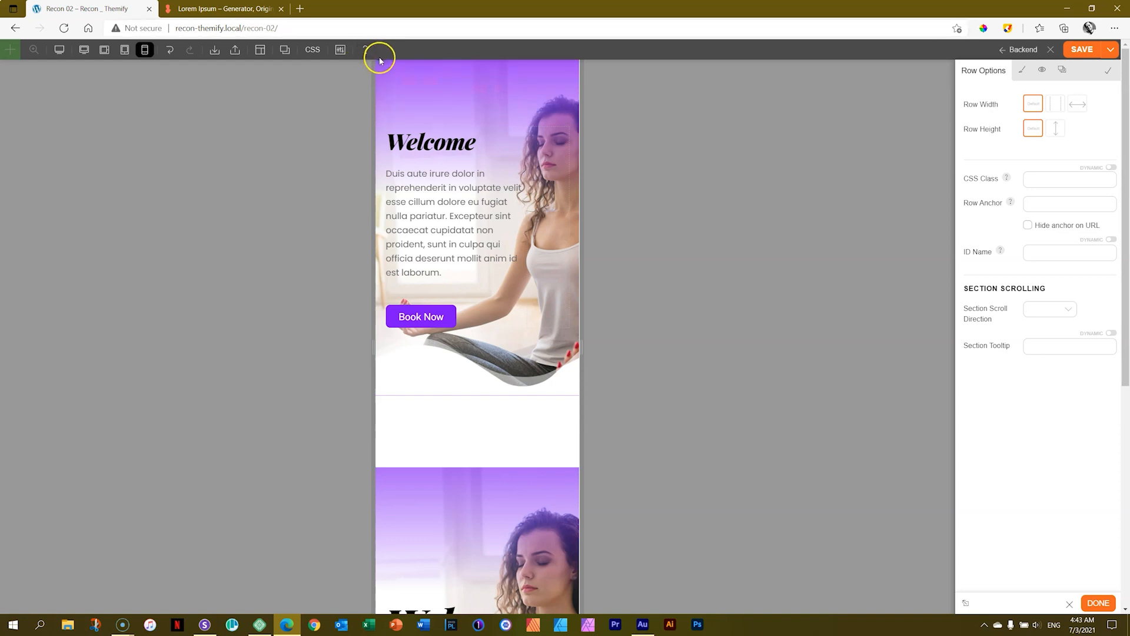
# Change the hero row to three columns in desktop view and widen the text column at the middle column's expense.
pyautogui.moveTo(402, 70)
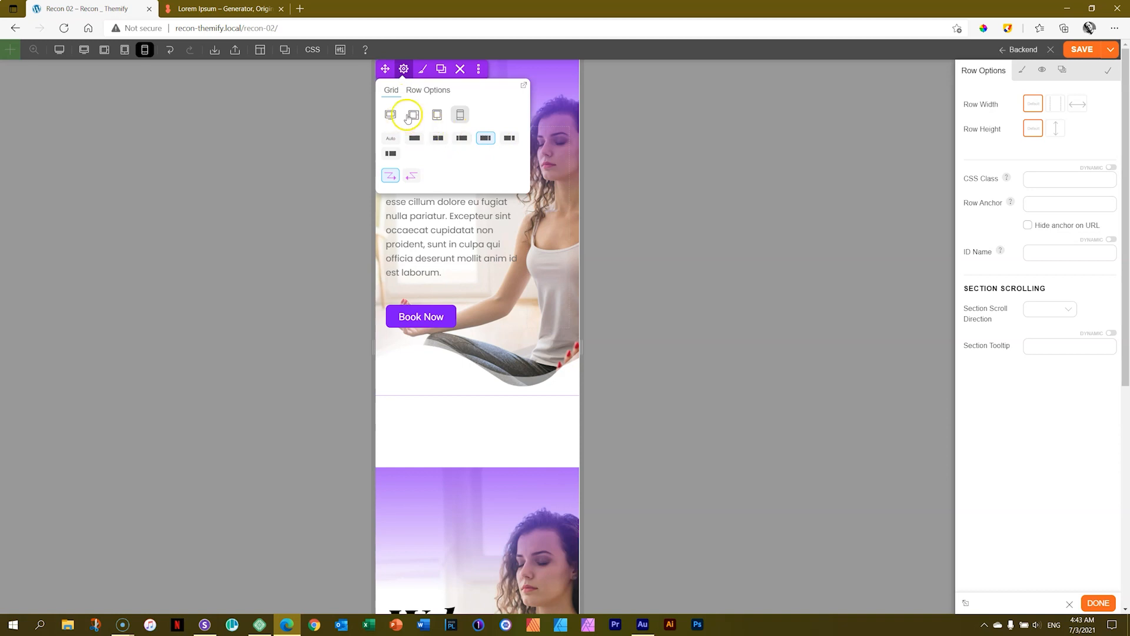
pyautogui.click(389, 116)
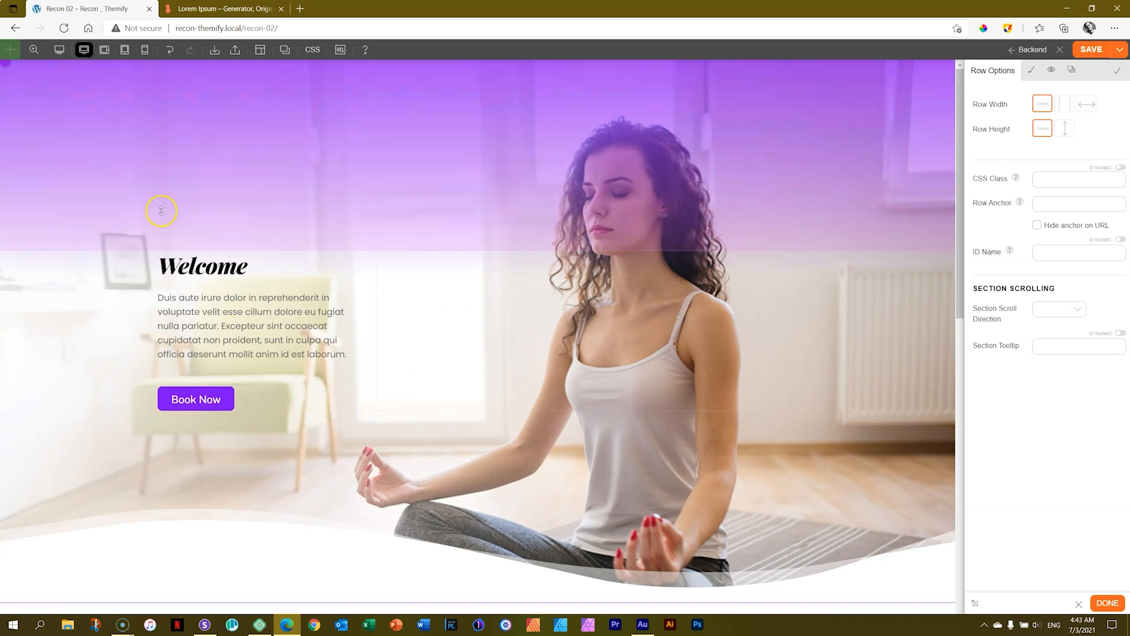
pyautogui.moveTo(27, 69)
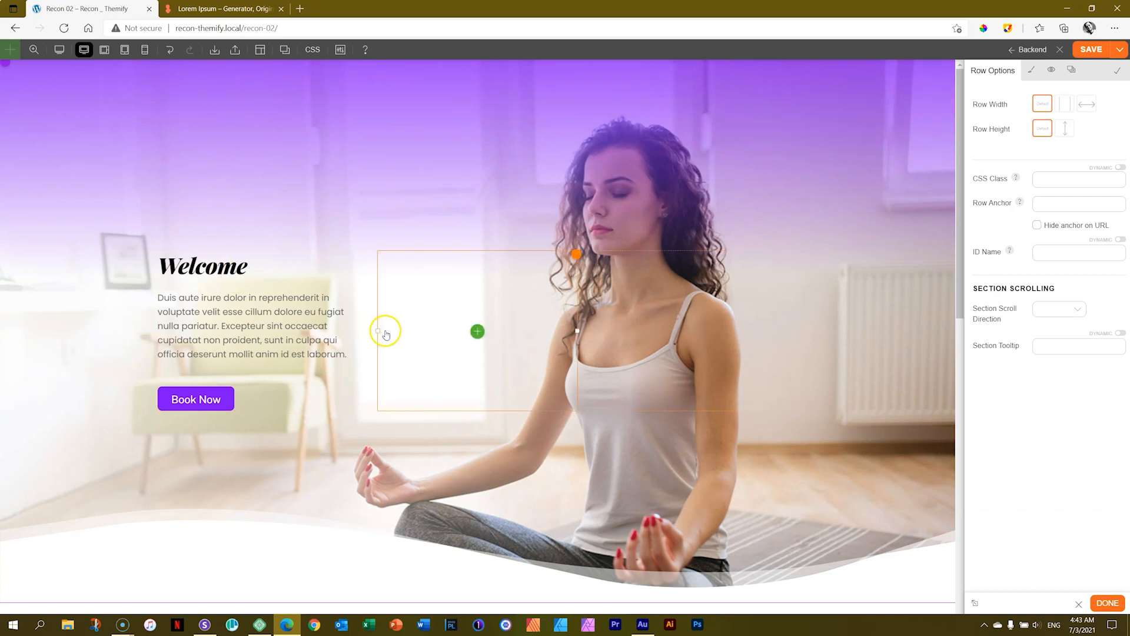
pyautogui.moveTo(378, 330); pyautogui.dragTo(522, 326)
# Open the hero row's middle column styling and set its background type to Gradient.
pyautogui.click(658, 260)
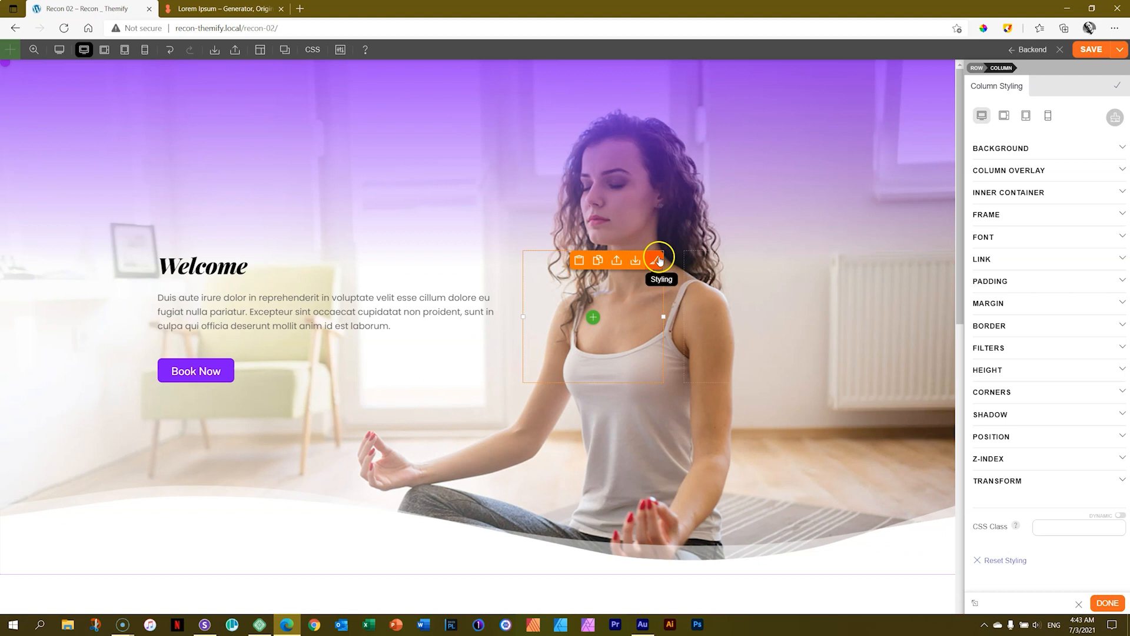
pyautogui.click(998, 149)
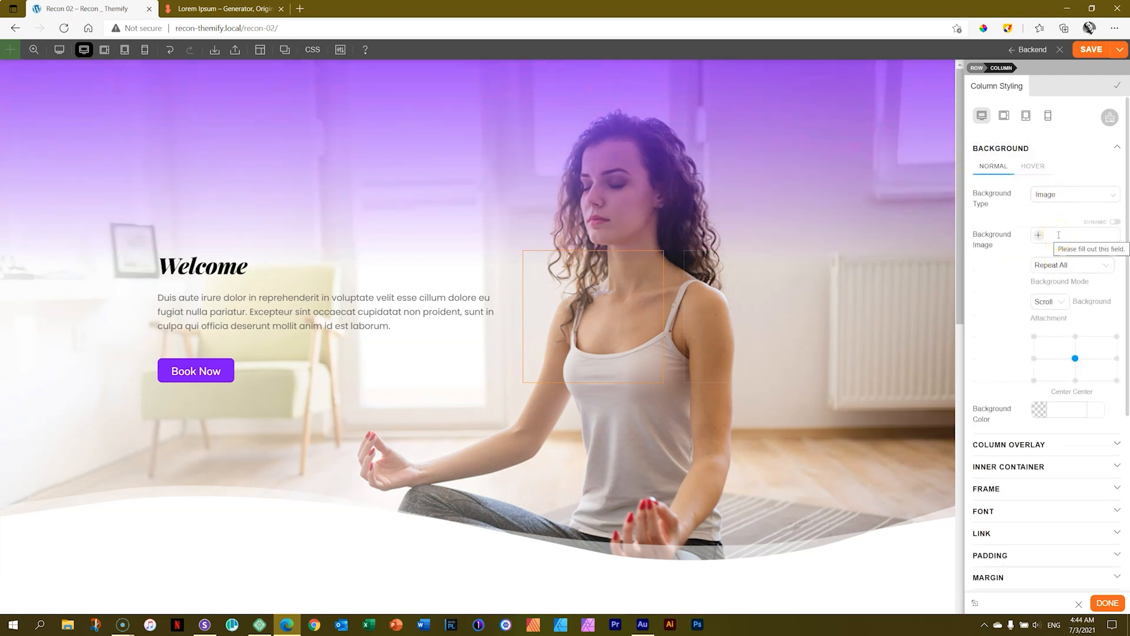
pyautogui.click(1057, 195)
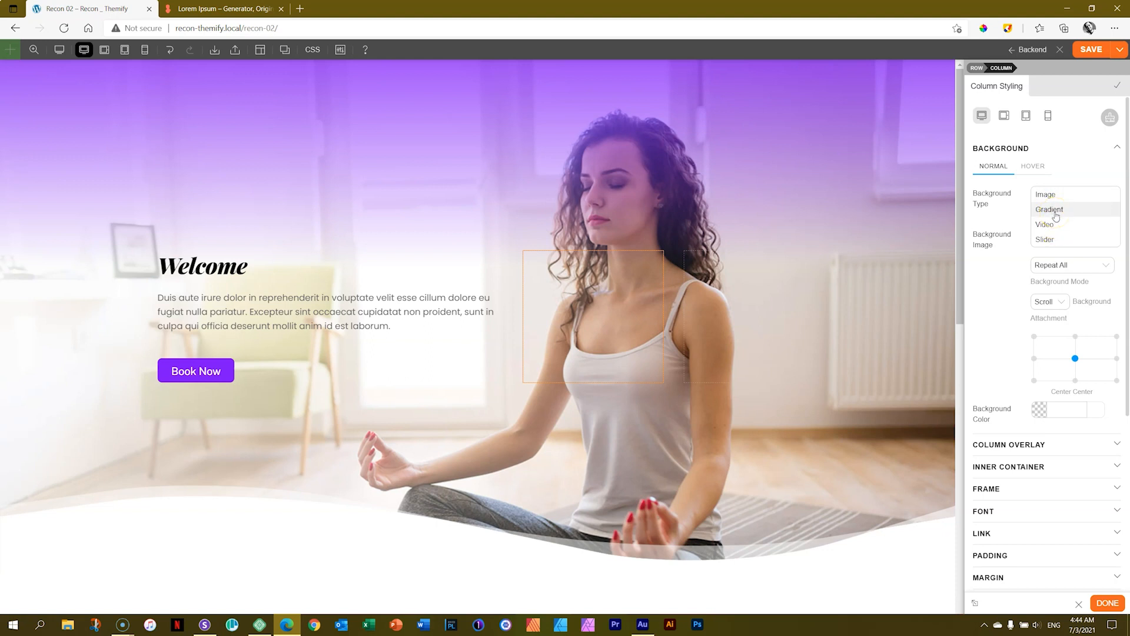
pyautogui.click(1051, 209)
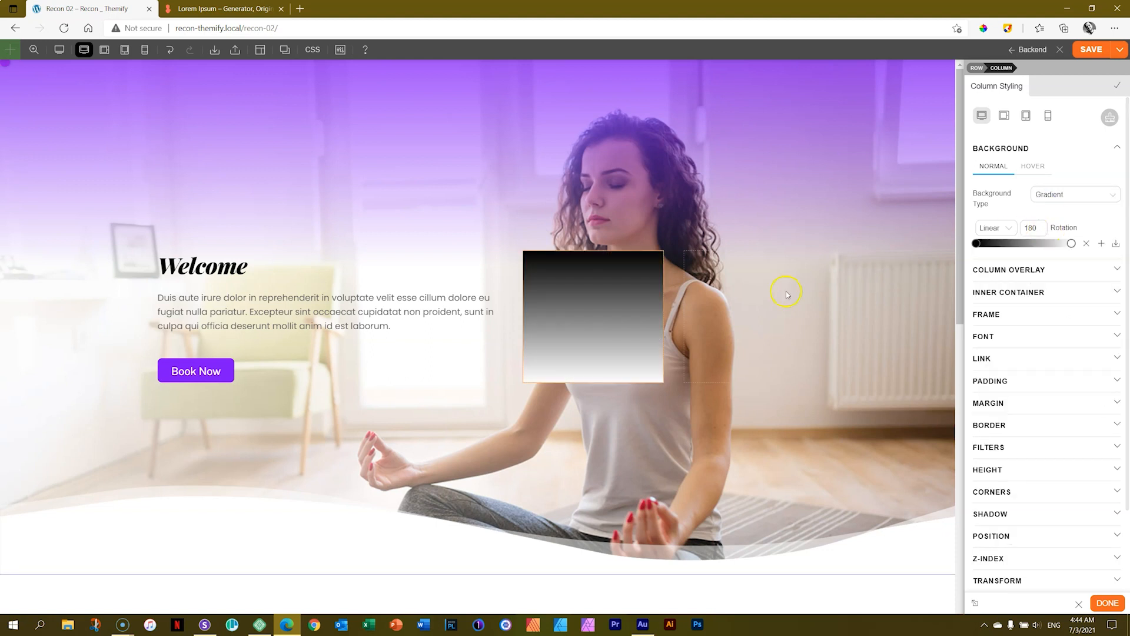
# Give the hero row's third column a gradient background with red as its starting colour.
pyautogui.click(794, 259)
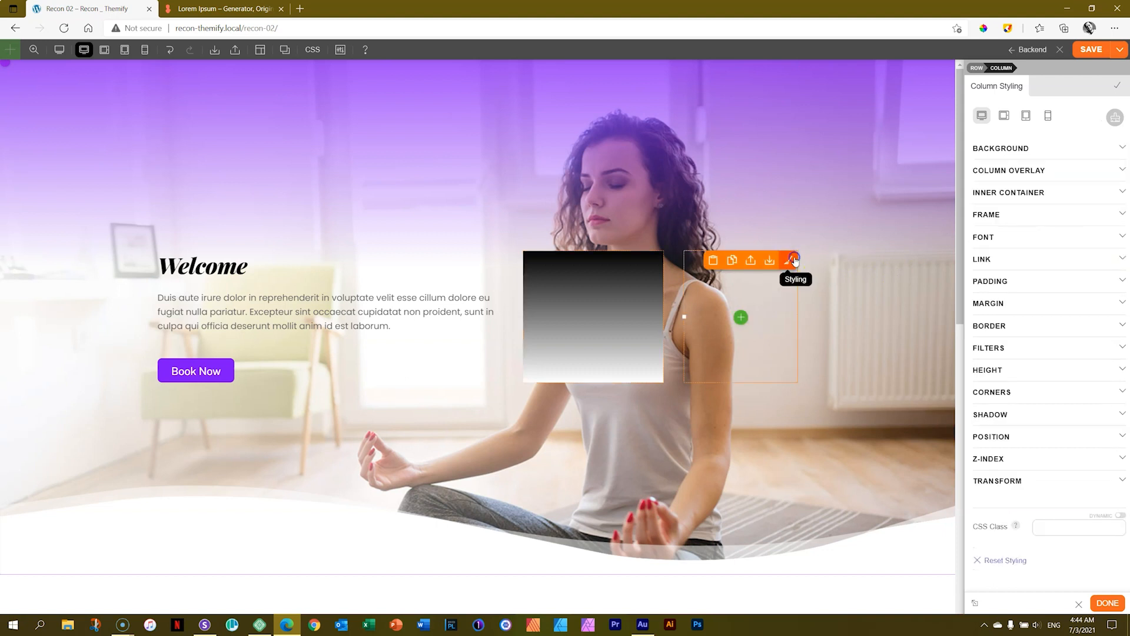
pyautogui.click(995, 147)
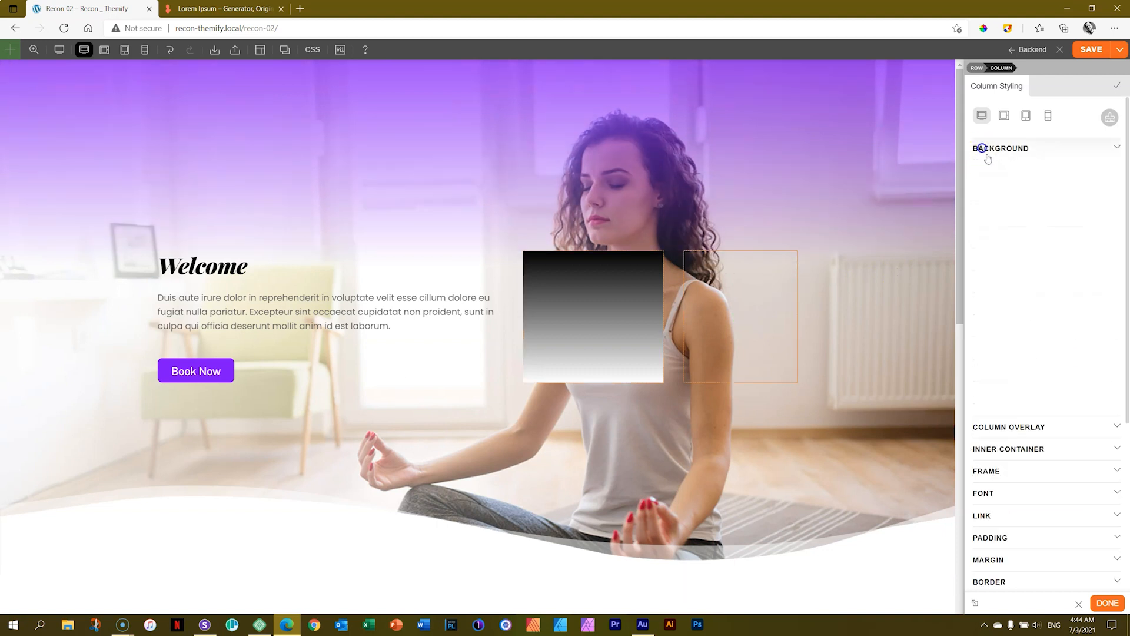
pyautogui.click(1058, 195)
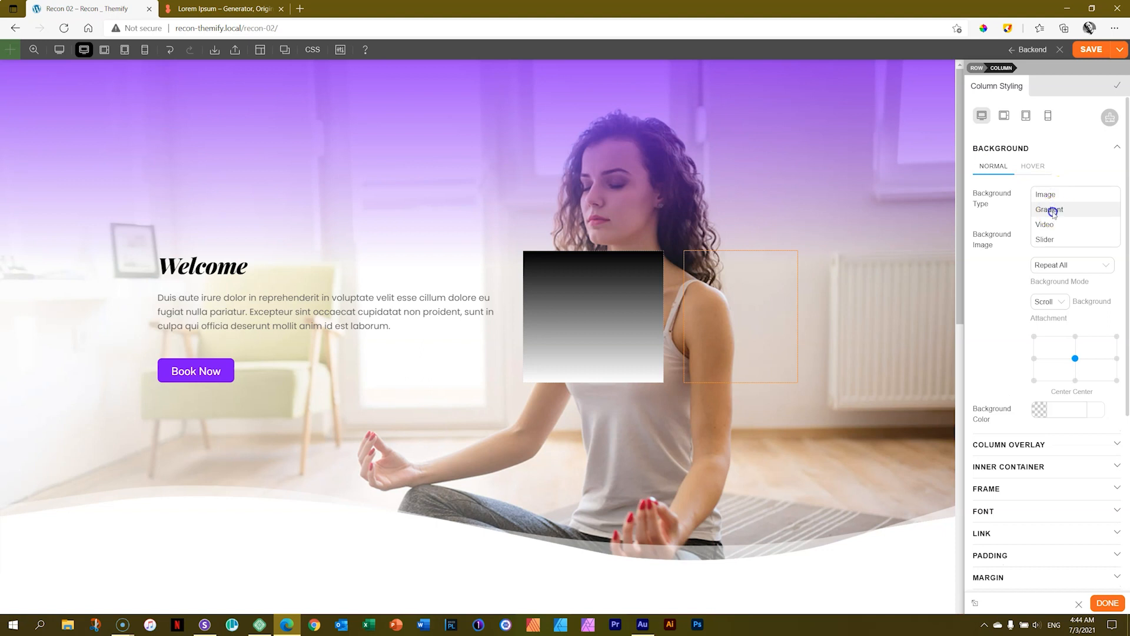
pyautogui.click(1052, 210)
pyautogui.click(977, 243)
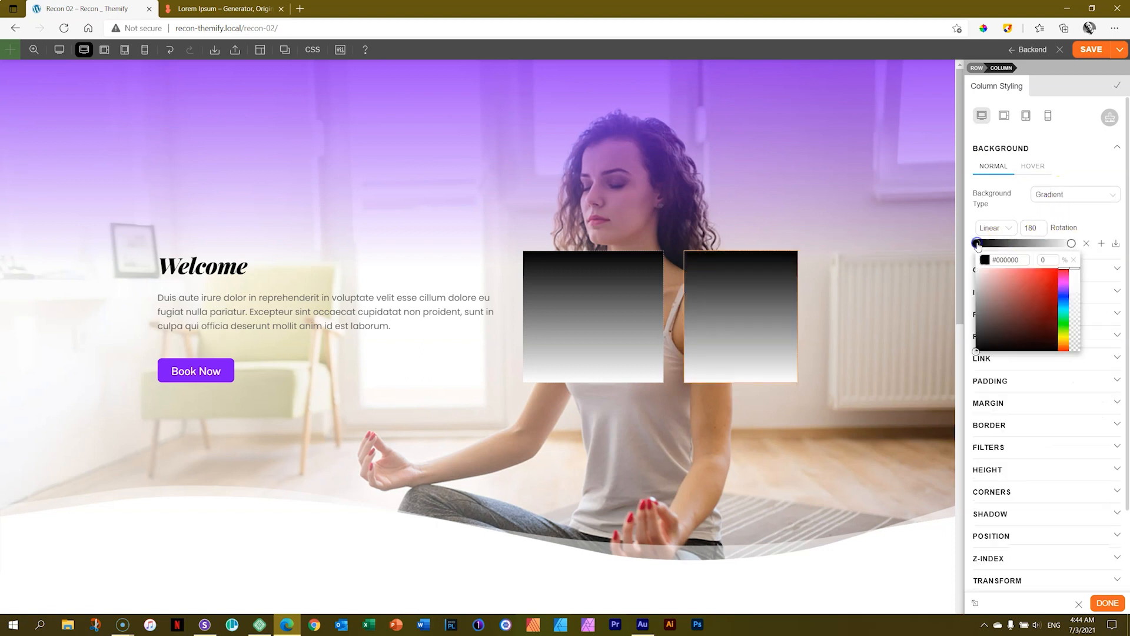
pyautogui.click(1030, 279)
pyautogui.click(1074, 213)
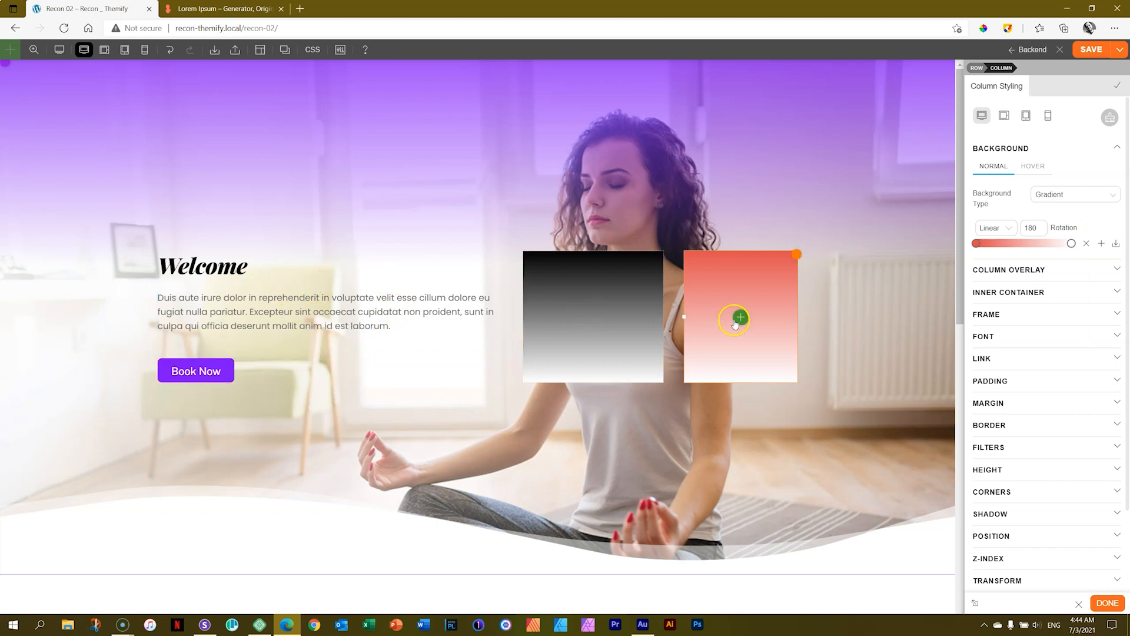
# Narrow the middle column slightly from both sides in desktop view.
pyautogui.moveTo(522, 318)
pyautogui.mouseDown()
pyautogui.moveTo(390, 324)
pyautogui.moveTo(565, 317)
pyautogui.moveTo(537, 317)
pyautogui.mouseUp()
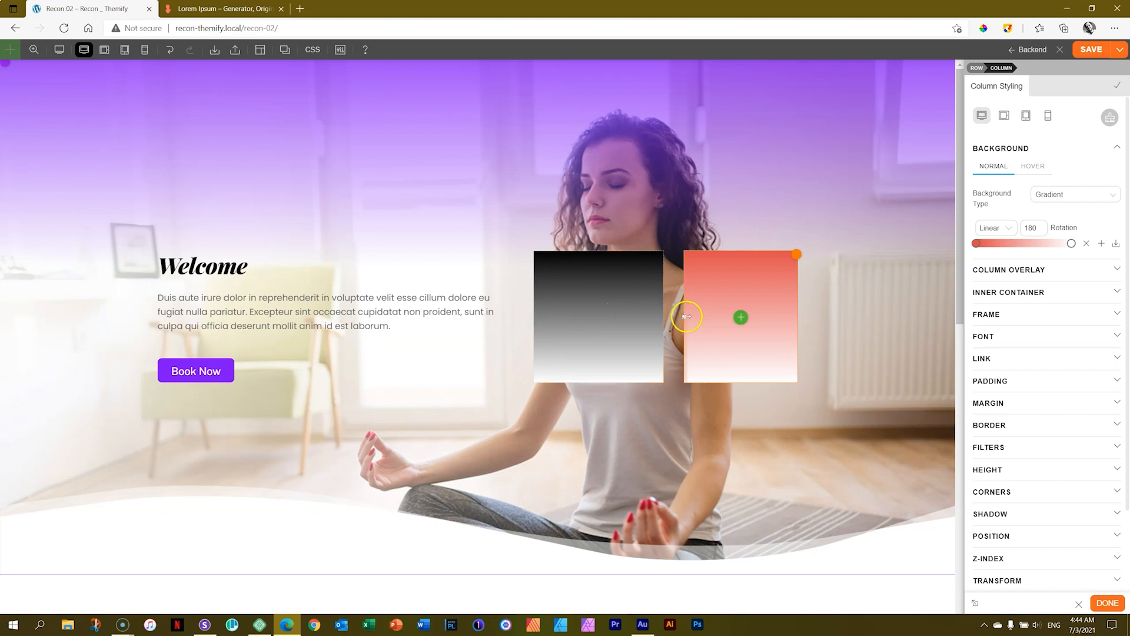
pyautogui.moveTo(666, 316)
pyautogui.mouseDown()
pyautogui.moveTo(632, 317)
pyautogui.moveTo(689, 319)
pyautogui.moveTo(658, 317)
pyautogui.mouseUp()
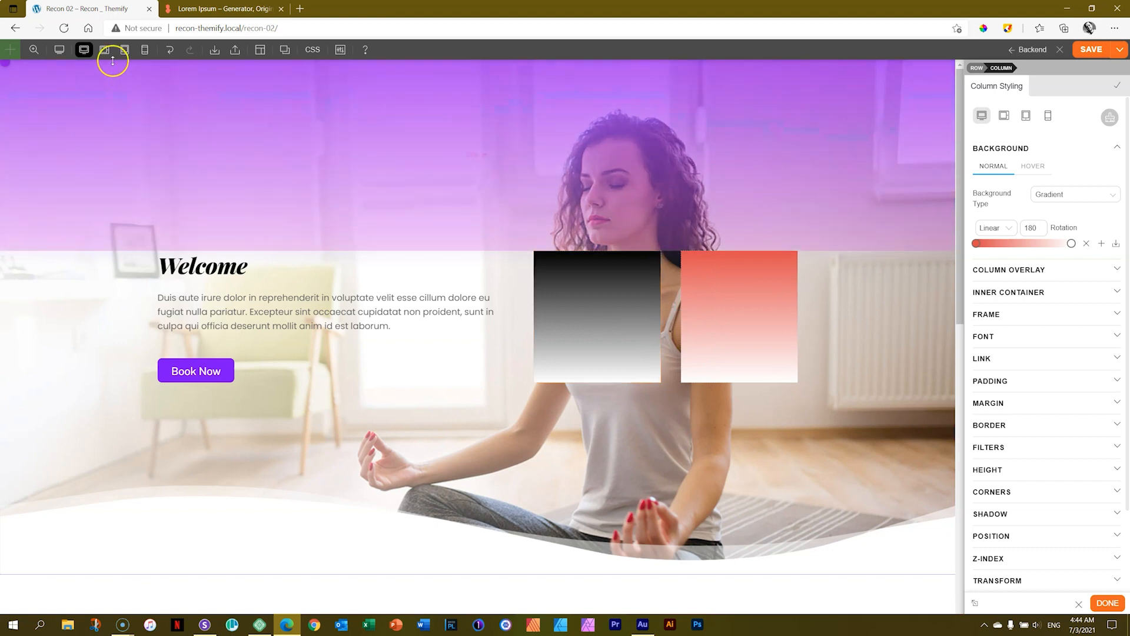
# Try several grid layouts for the three-column hero row in tablet portrait, ending with two equal columns per line.
pyautogui.click(124, 50)
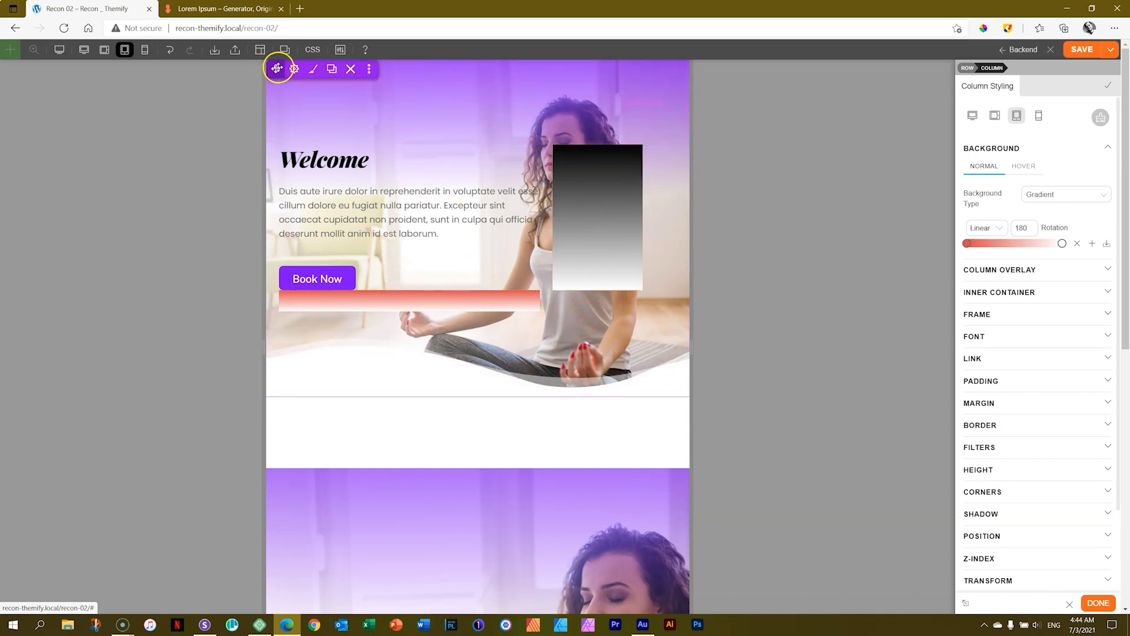
pyautogui.moveTo(295, 68)
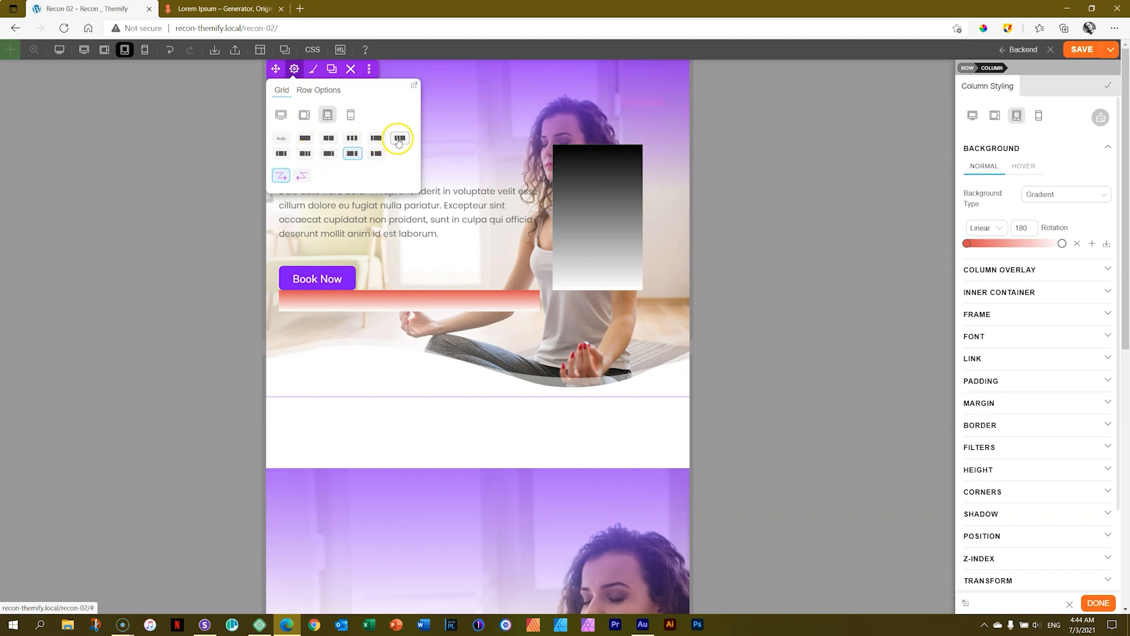
pyautogui.click(305, 153)
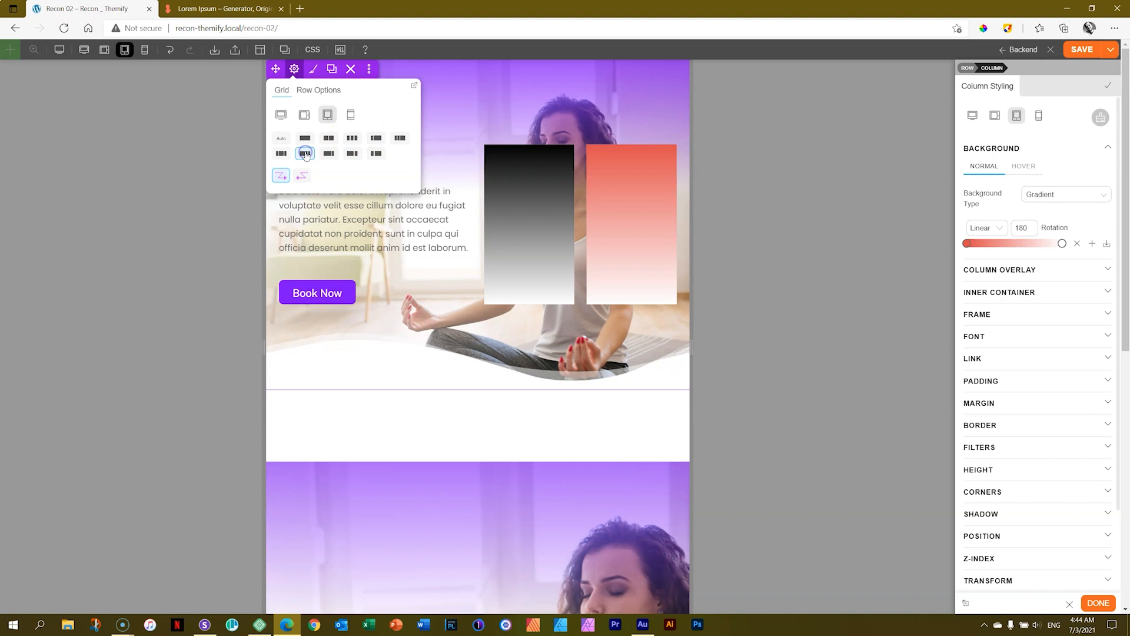
pyautogui.click(328, 154)
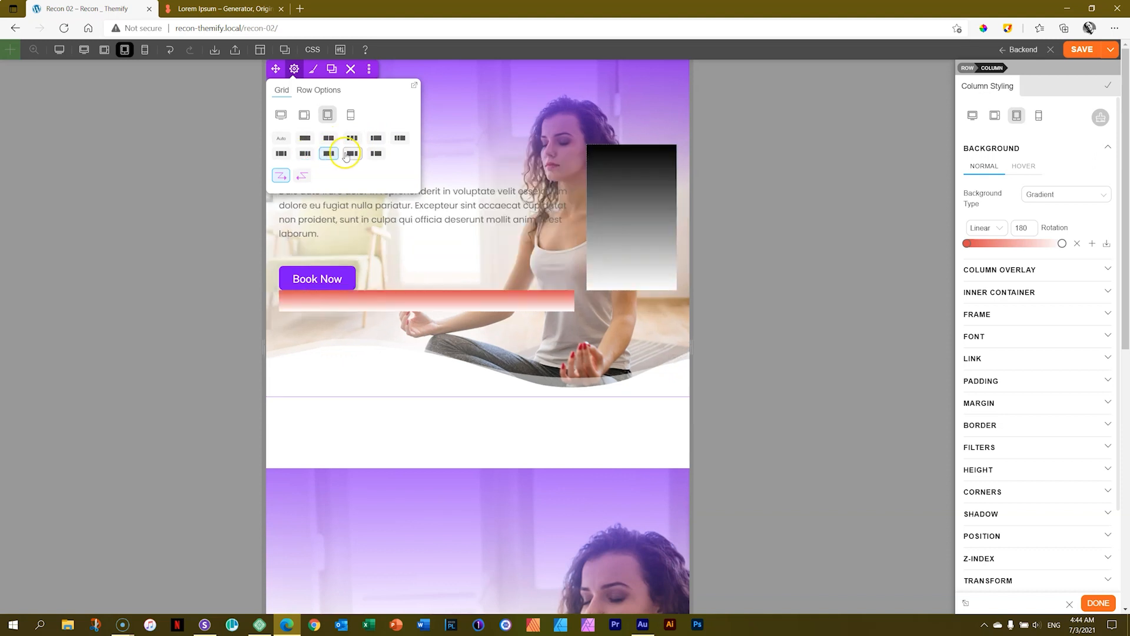
pyautogui.click(348, 153)
pyautogui.click(374, 153)
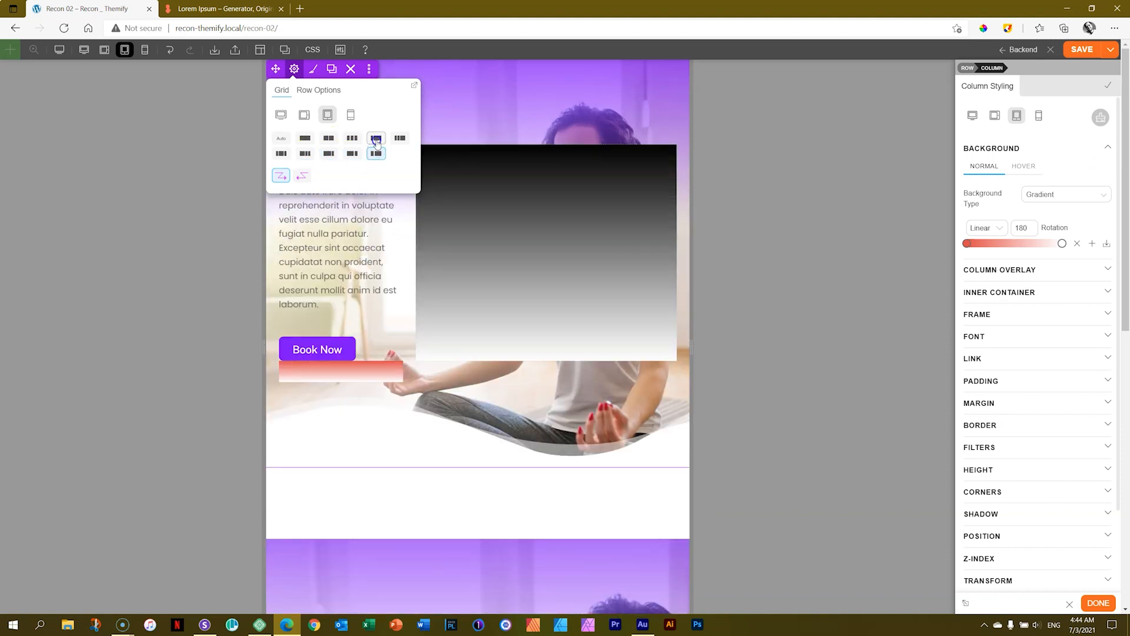
pyautogui.click(376, 138)
pyautogui.click(351, 138)
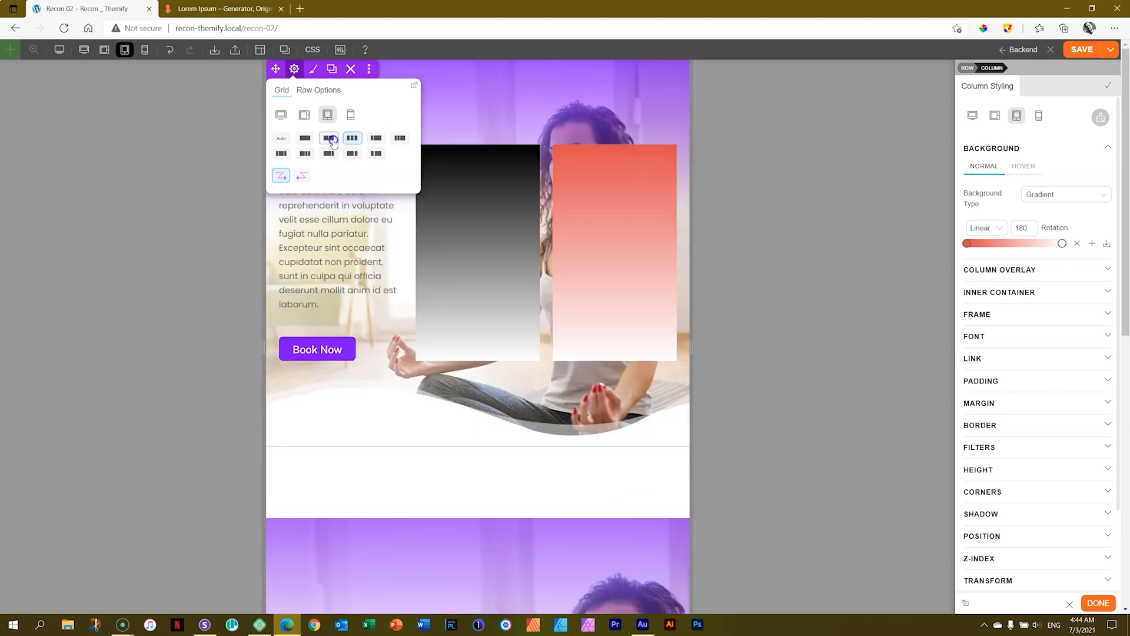
pyautogui.click(330, 139)
# Try several mobile grid layouts for the hero row, settling on a half-width text column beside two quarter-width columns.
pyautogui.click(350, 116)
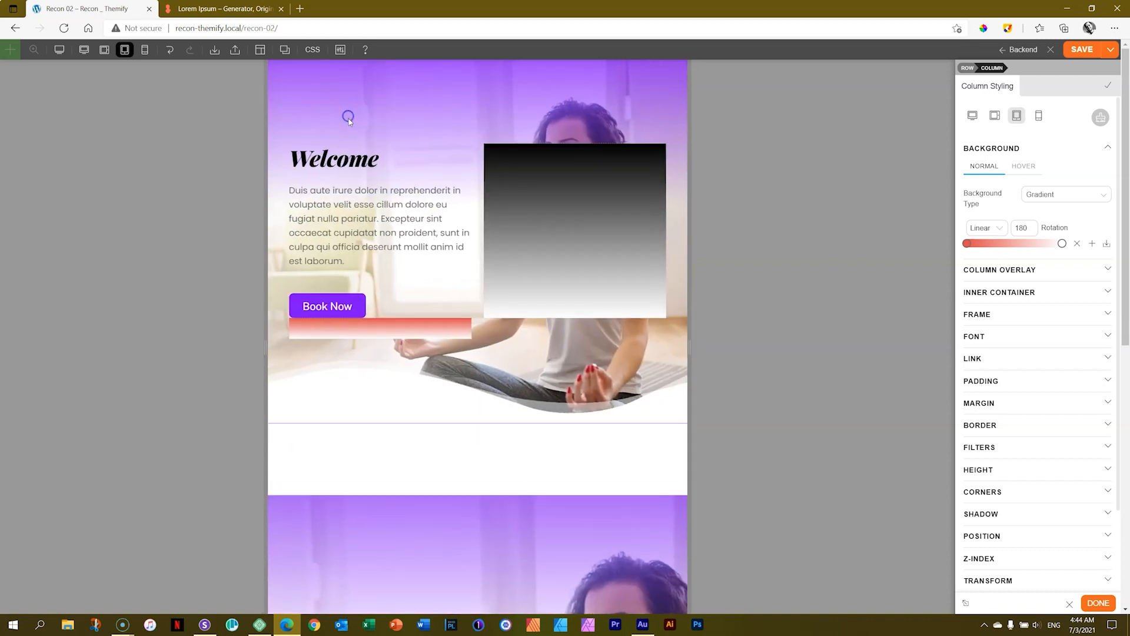
pyautogui.scroll(-5, 318, 82)
pyautogui.scroll(5, 323, 95)
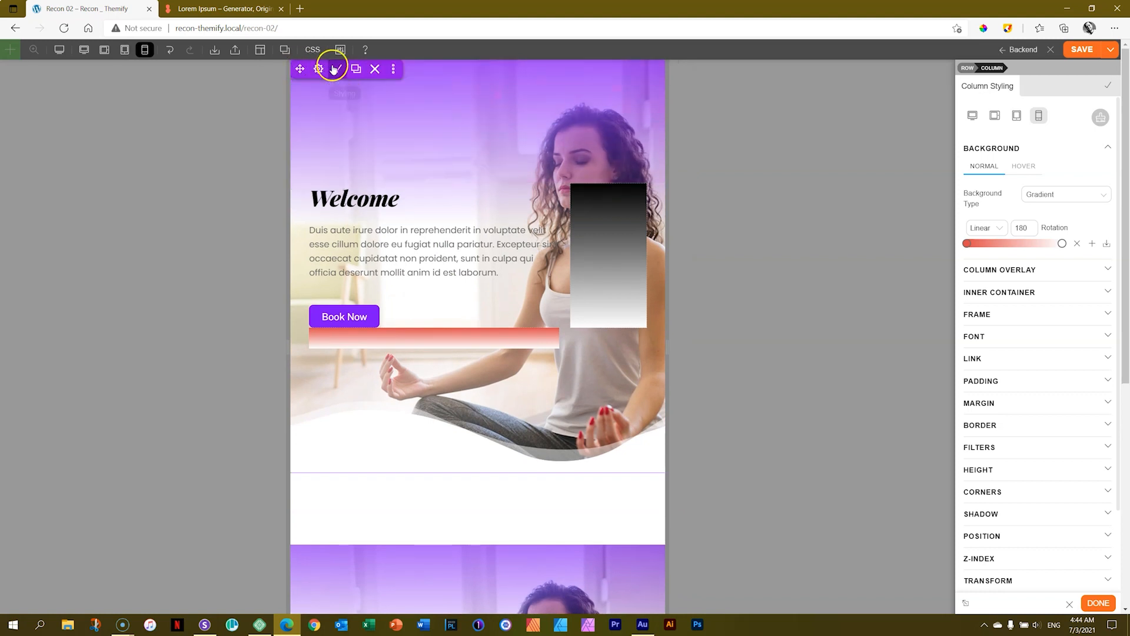
pyautogui.click(319, 69)
pyautogui.click(375, 139)
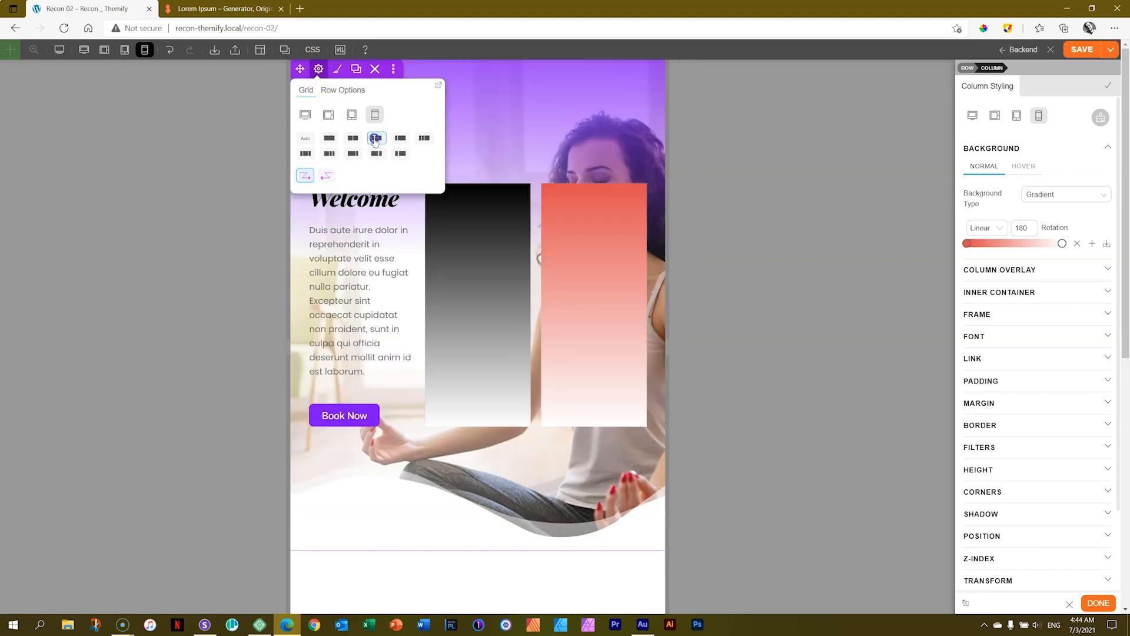
pyautogui.click(400, 139)
pyautogui.click(421, 139)
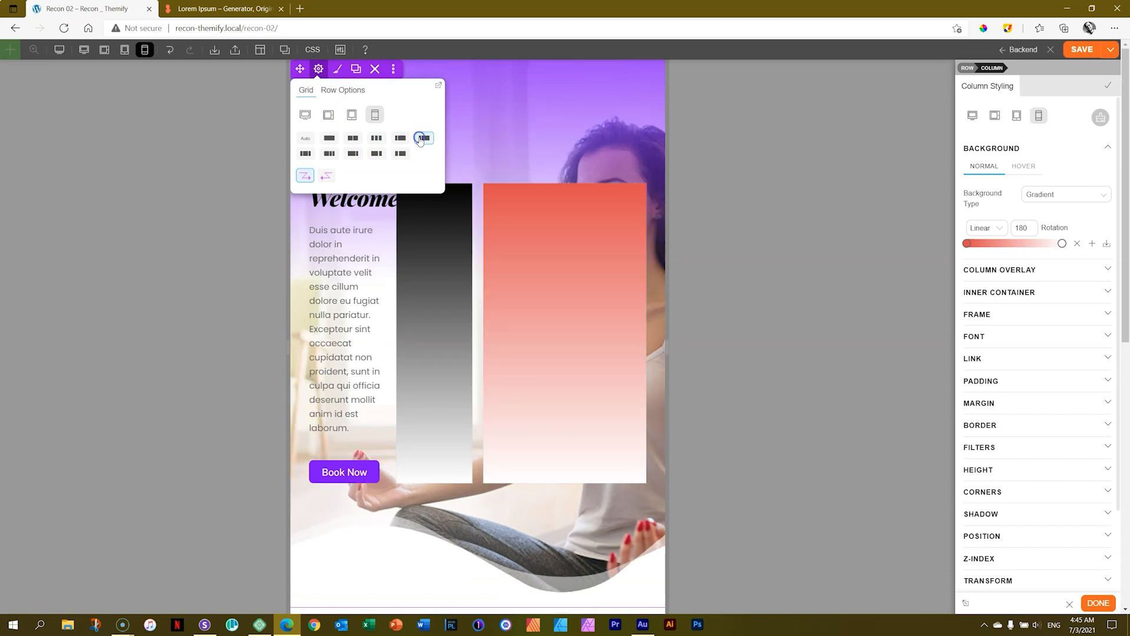
pyautogui.click(400, 153)
pyautogui.click(376, 153)
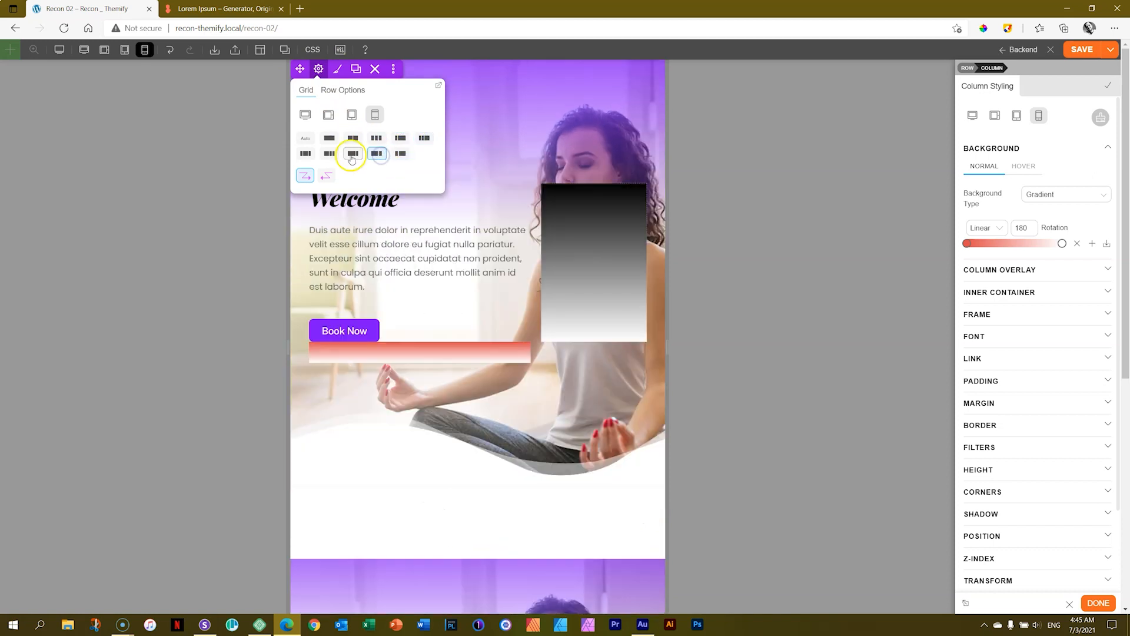
pyautogui.click(352, 154)
pyautogui.click(330, 154)
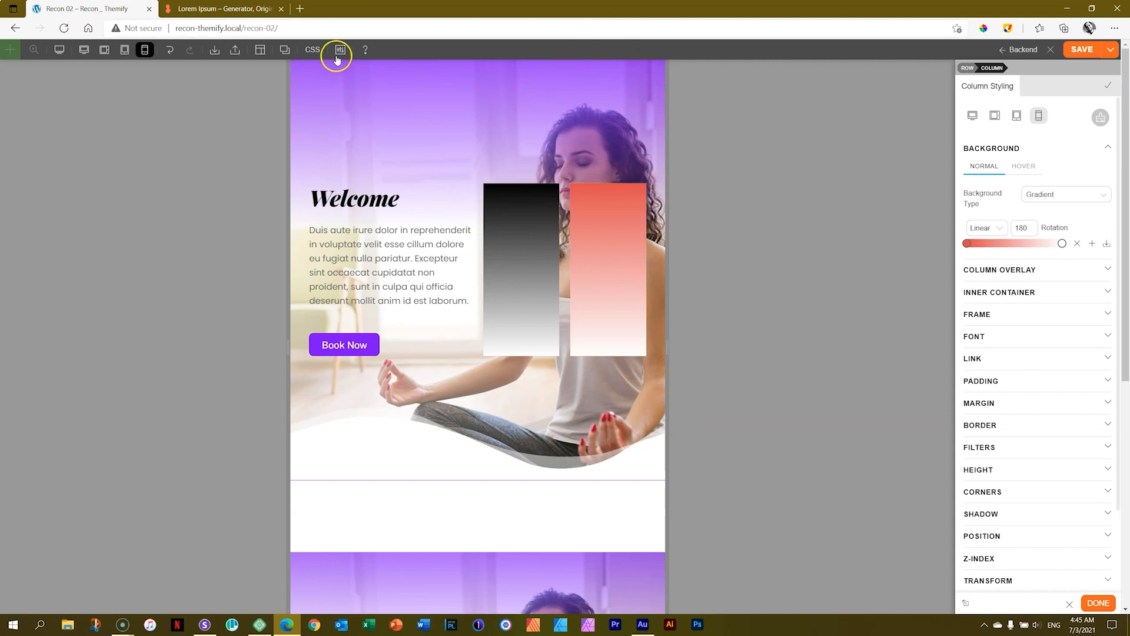
# Return the preview to desktop view and go to the other hero row lower on the page.
pyautogui.click(84, 49)
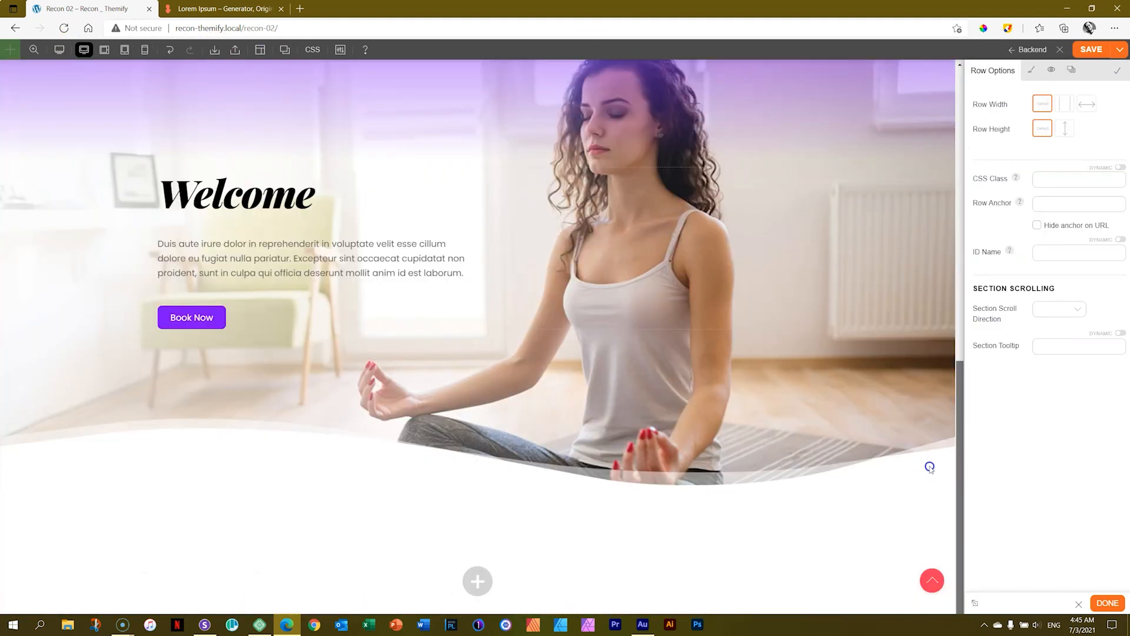
pyautogui.scroll(2, 929, 467)
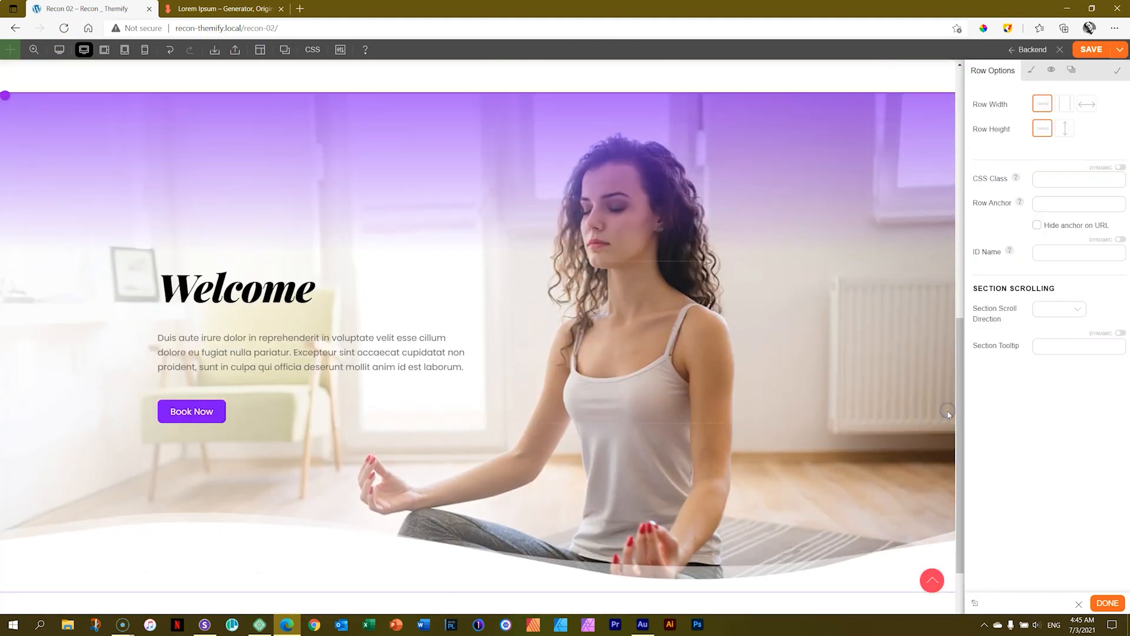